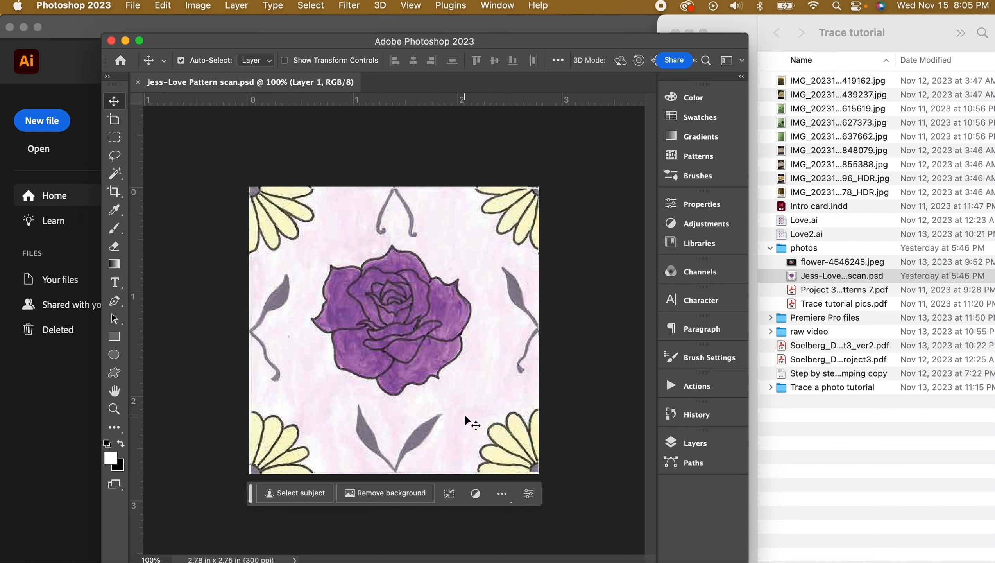
Close the pattern scan document in Photoshop and minimize Photoshop
scroll(547, 451, up, 5)
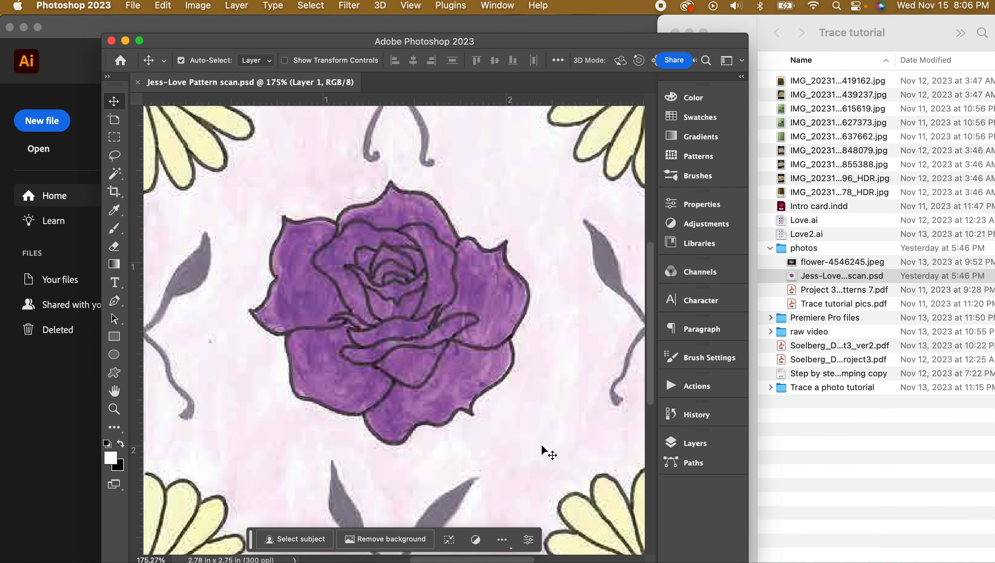
scroll(544, 451, down, 5)
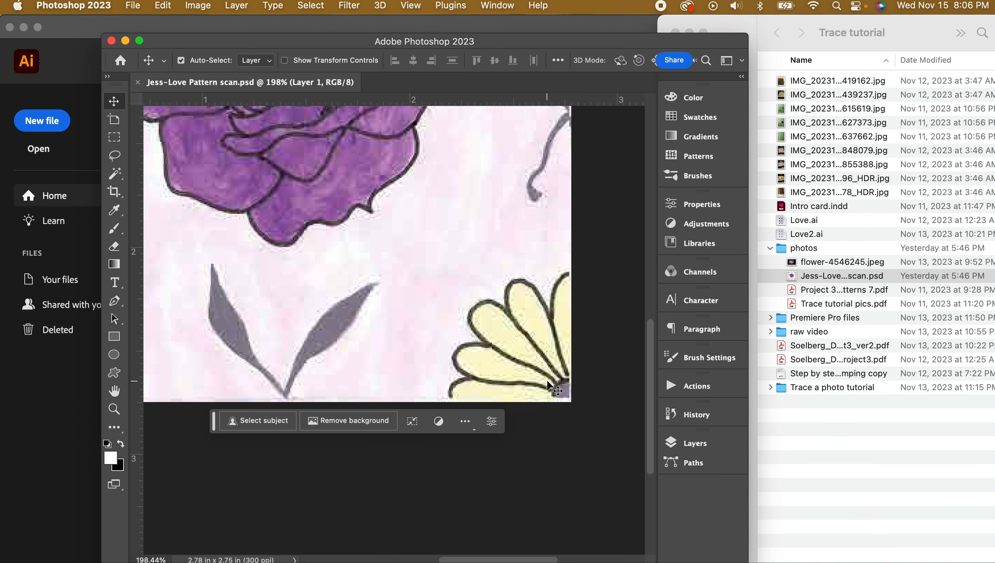
scroll(550, 388, down, 5)
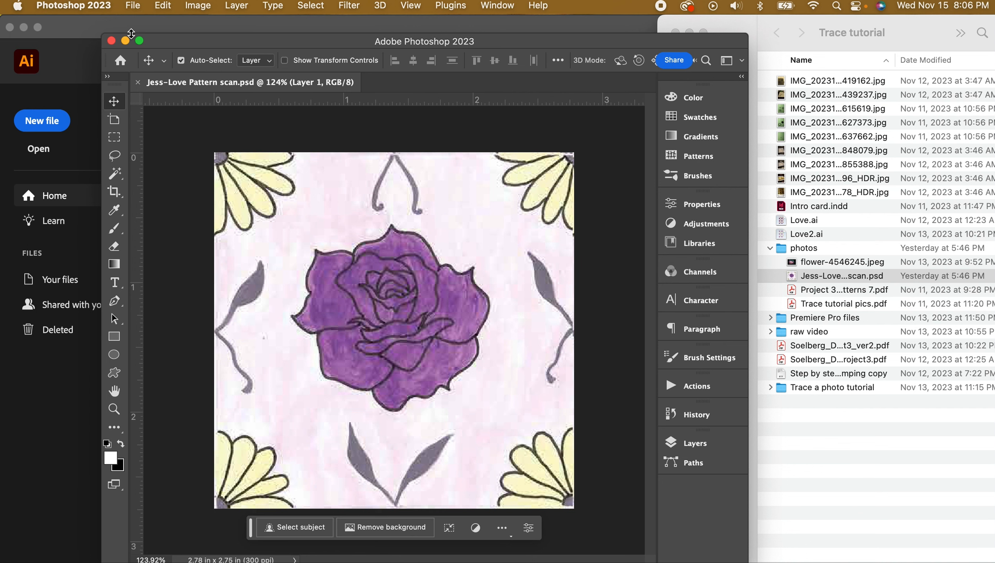
click(134, 6)
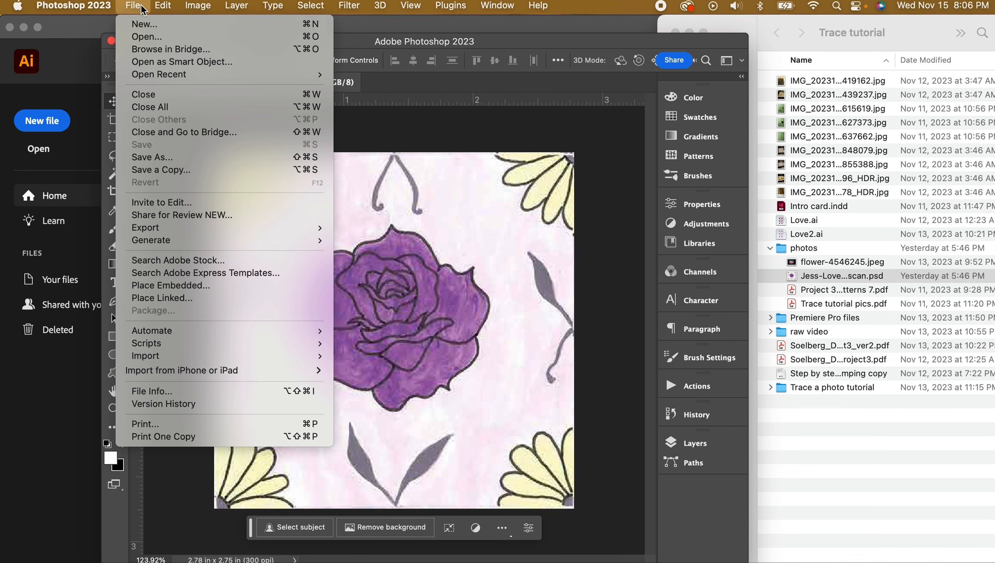
click(143, 95)
click(125, 41)
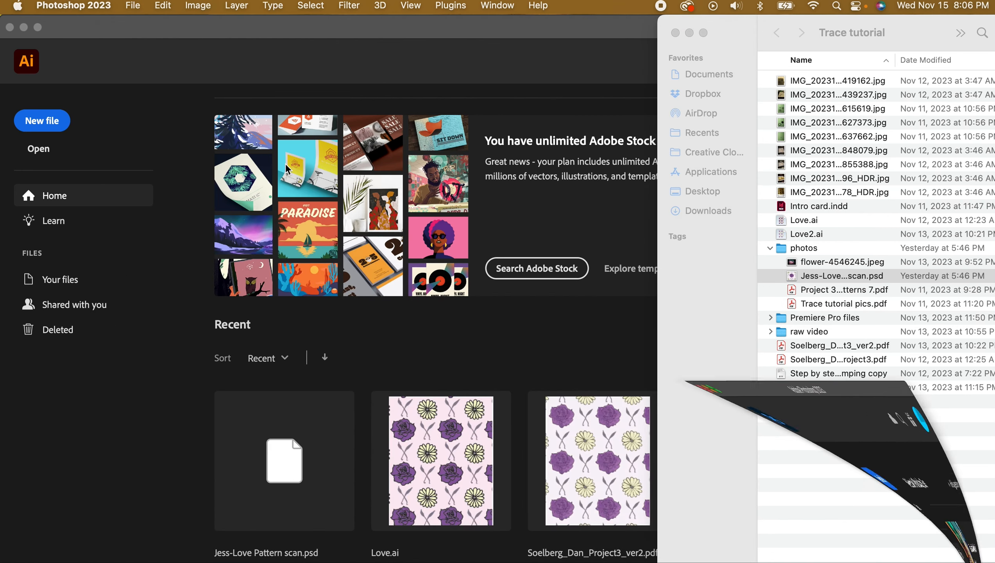
Open the pattern scan PSD from Finder in Illustrator 2023, flattening its layers into one image
right_click(811, 281)
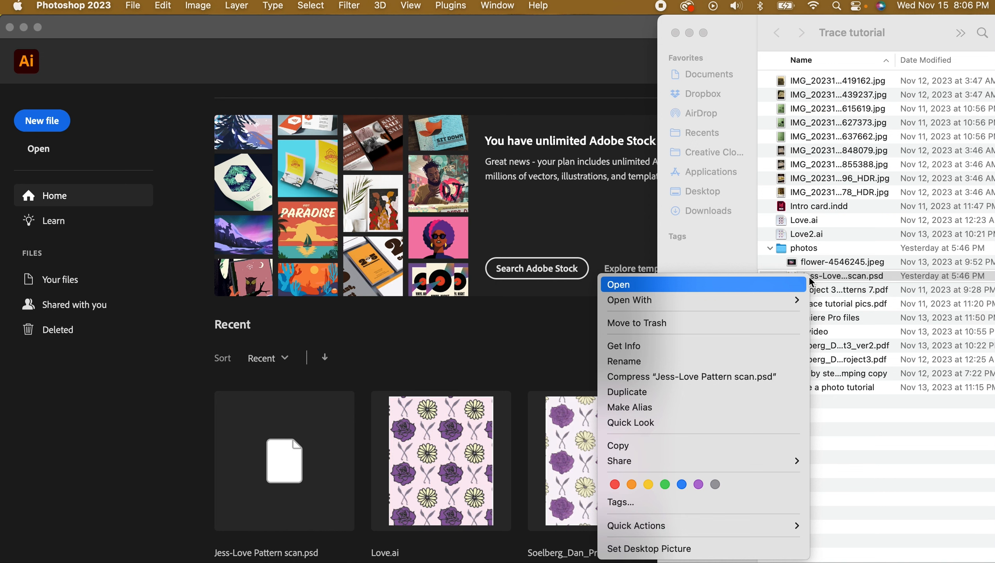
mouse_move(758, 299)
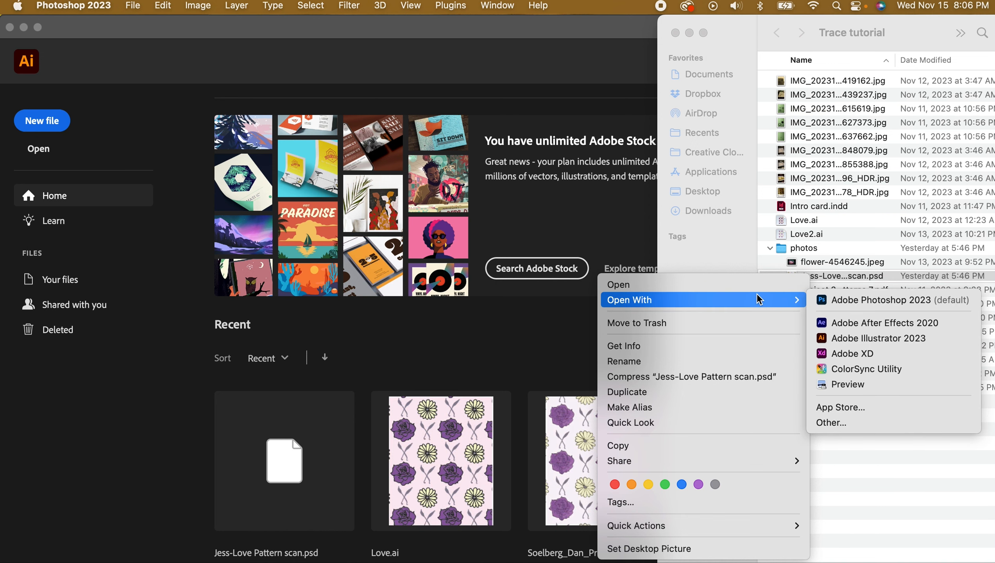
click(852, 339)
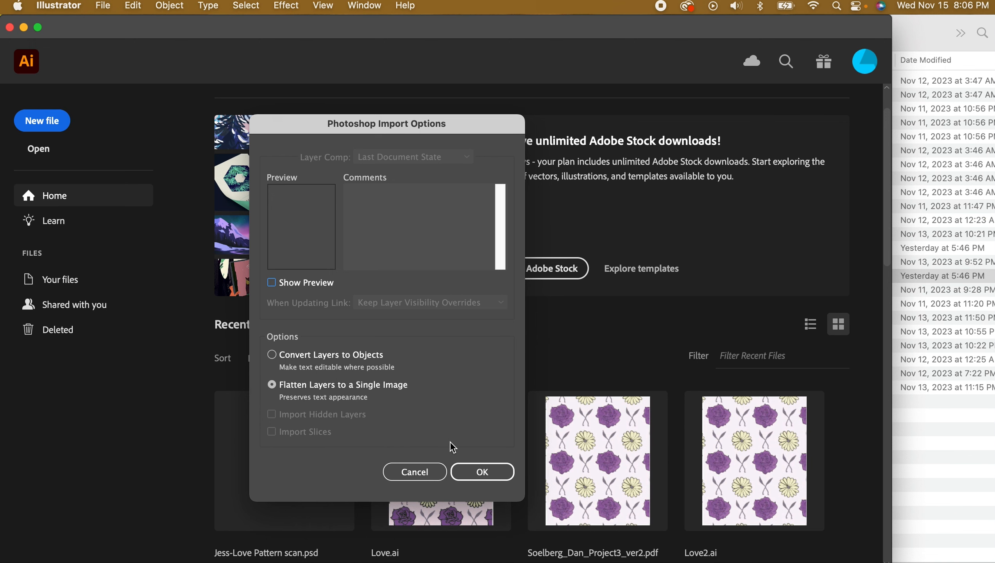
click(496, 474)
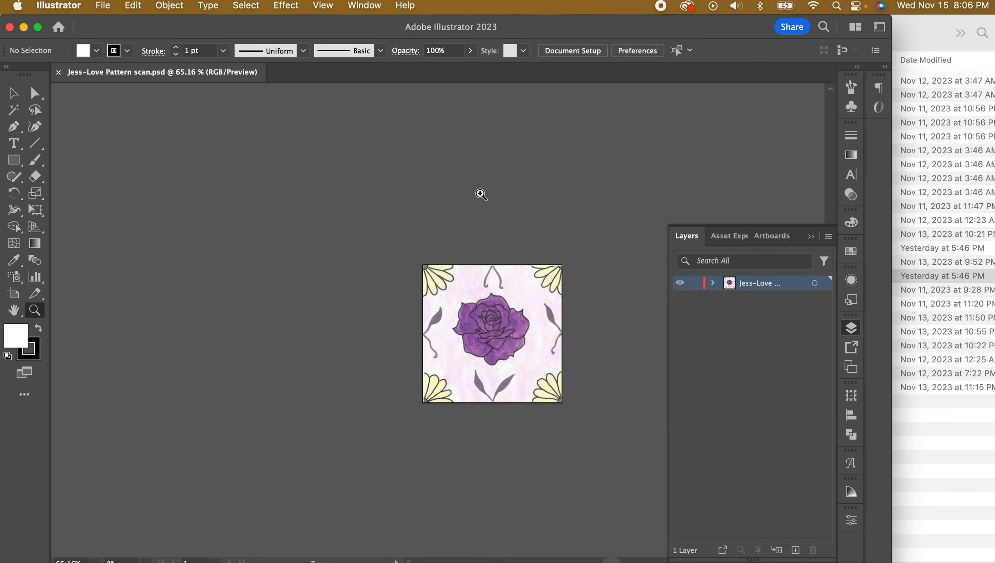
Resize the artboard to 8 in wide by 10 in tall, then return to the Selection tool
click(585, 54)
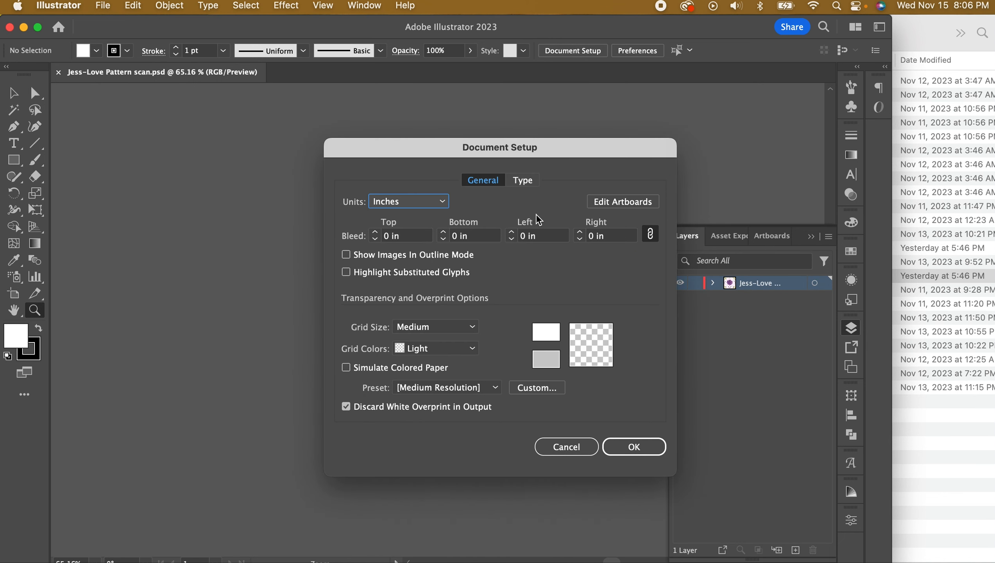
click(621, 202)
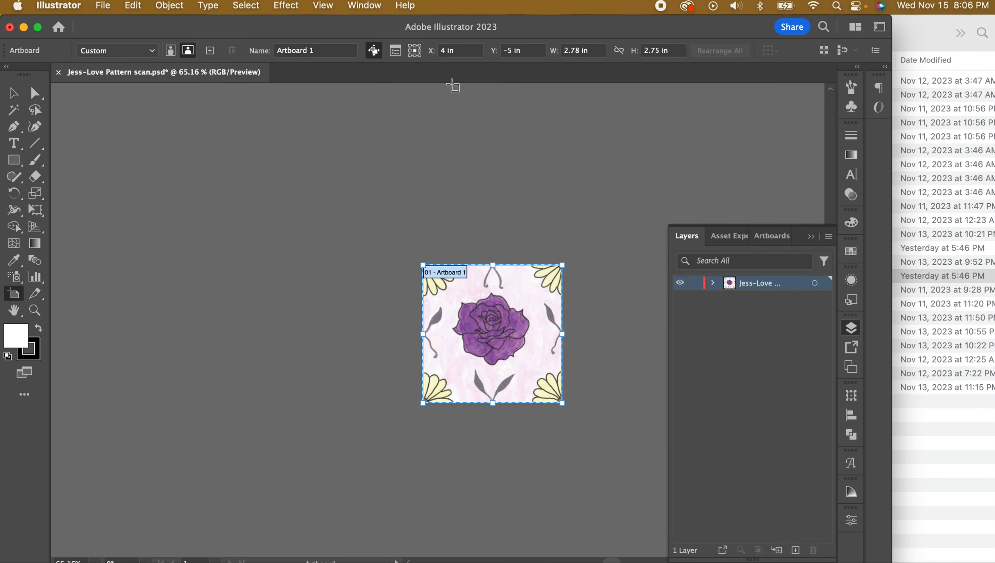
click(578, 50)
drag(589, 50, 563, 55)
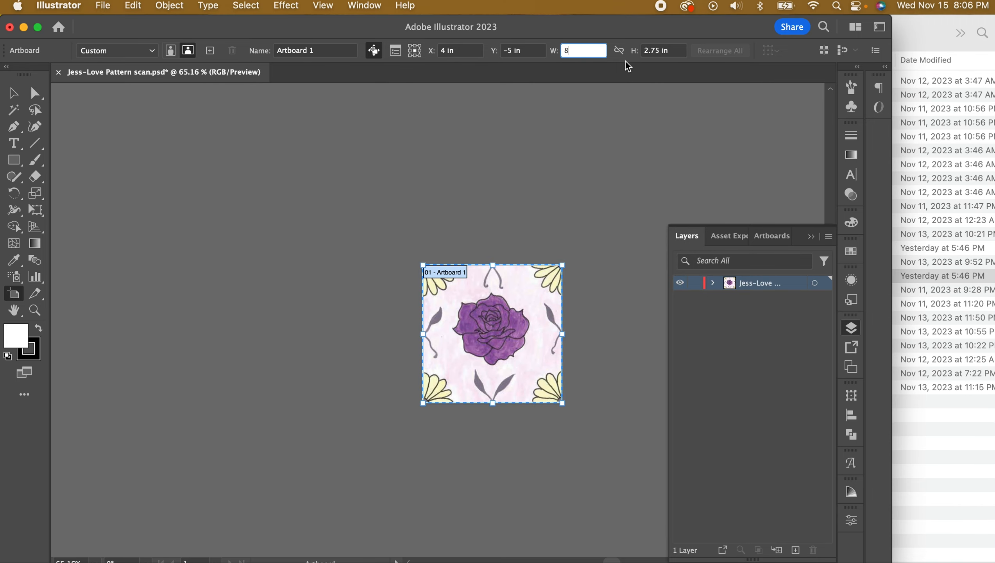
key(Tab)
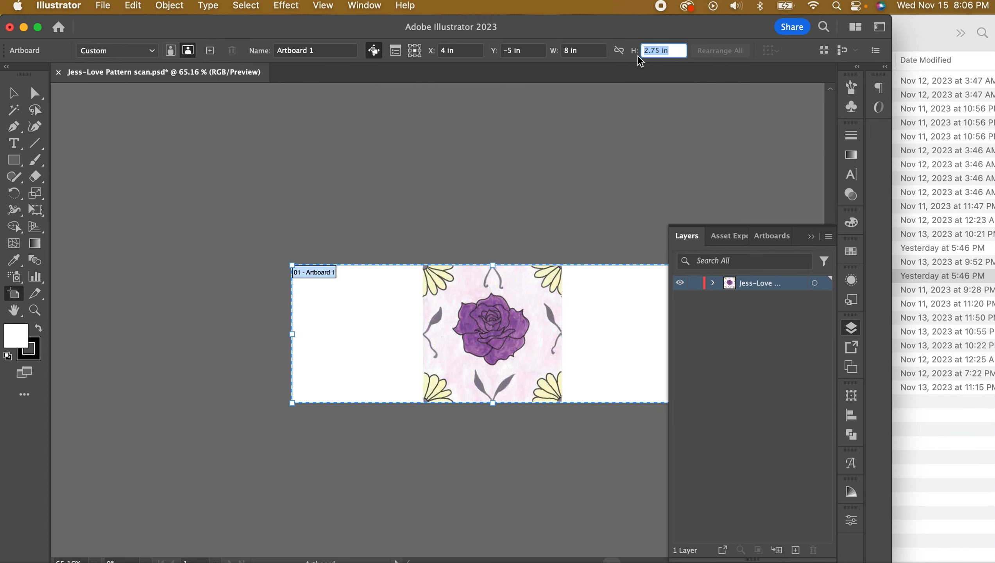
text(10)
key(Return)
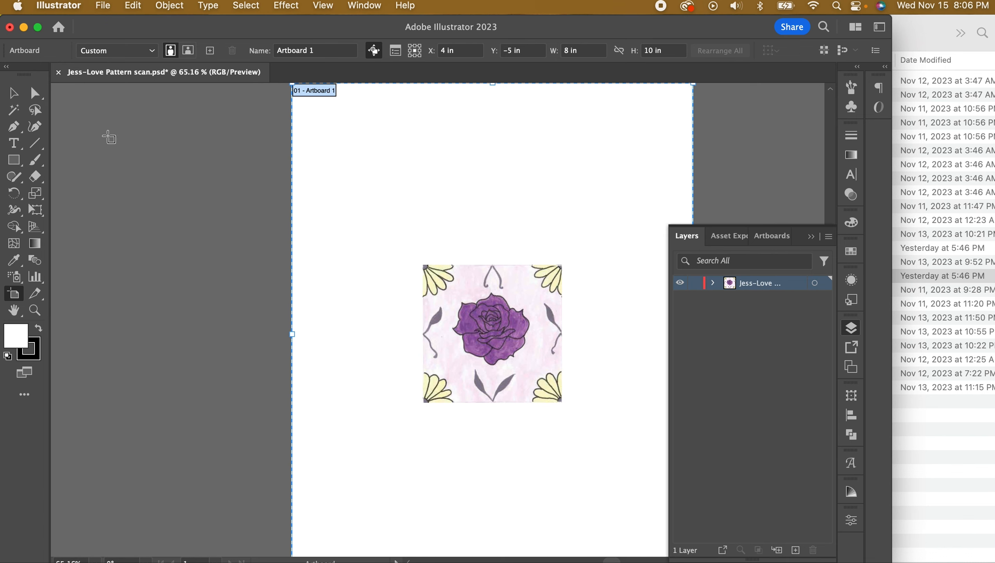
click(14, 94)
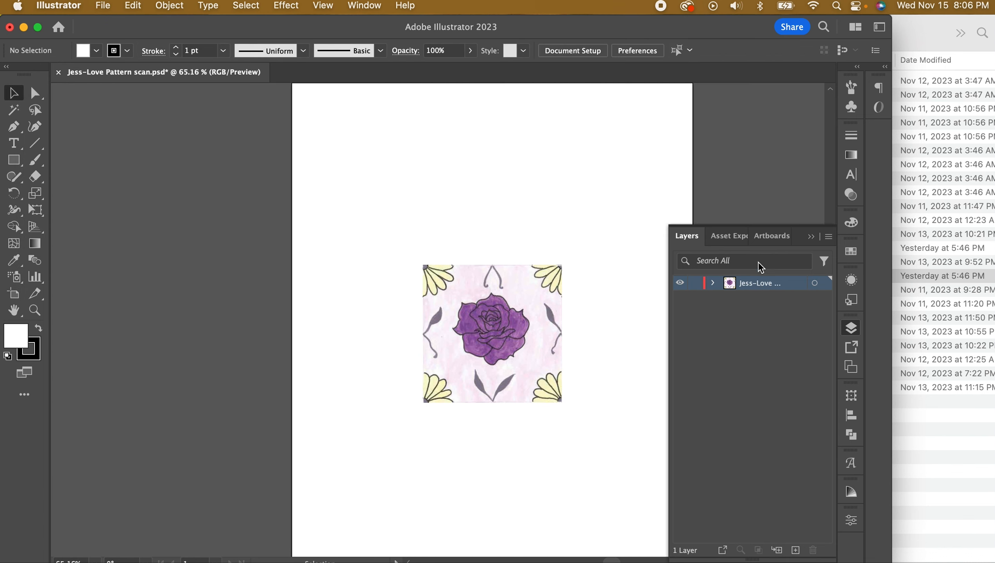
Select the placed scan image and show the Image Trace panel beside the artwork
click(508, 350)
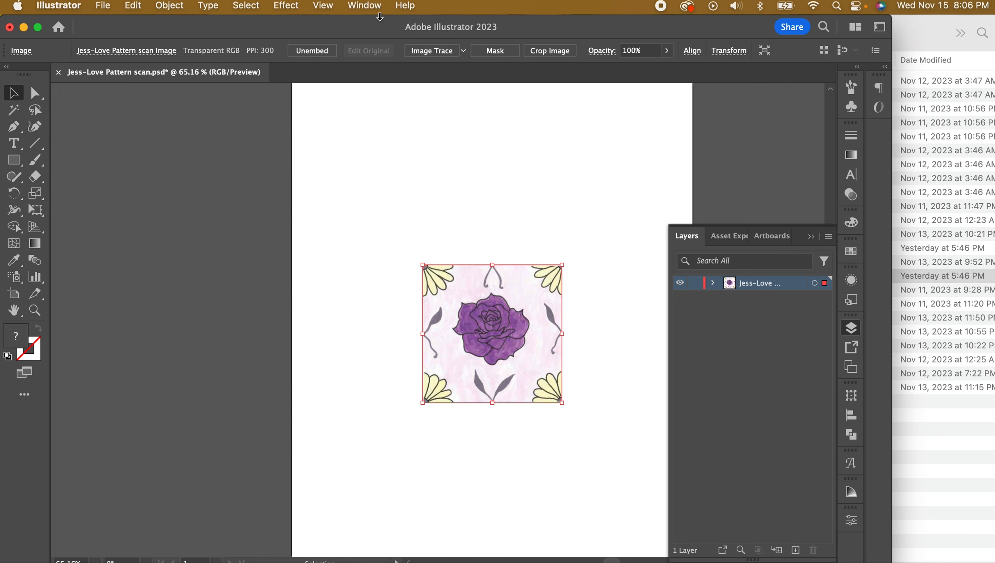
key(super+Tab)
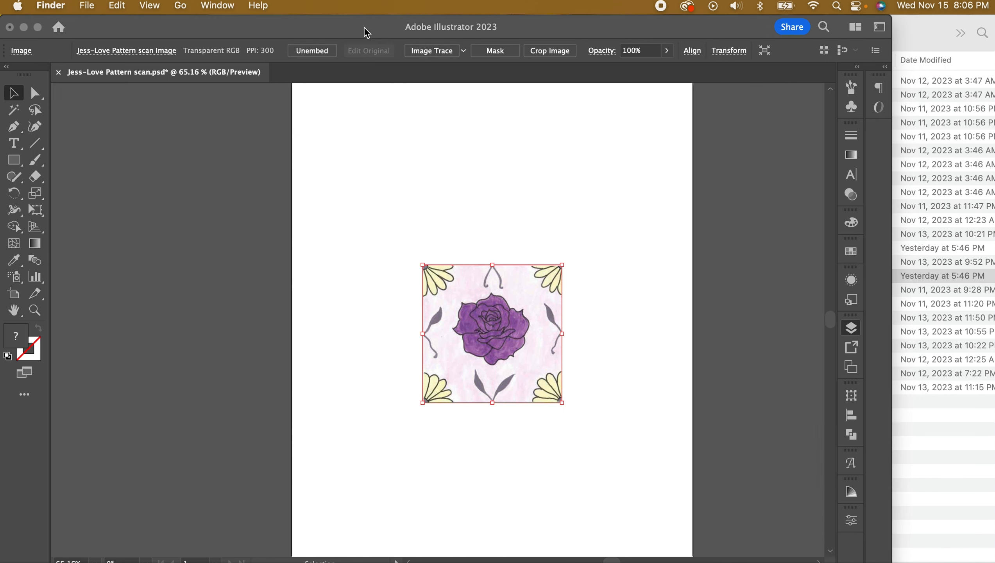
click(358, 54)
click(375, 11)
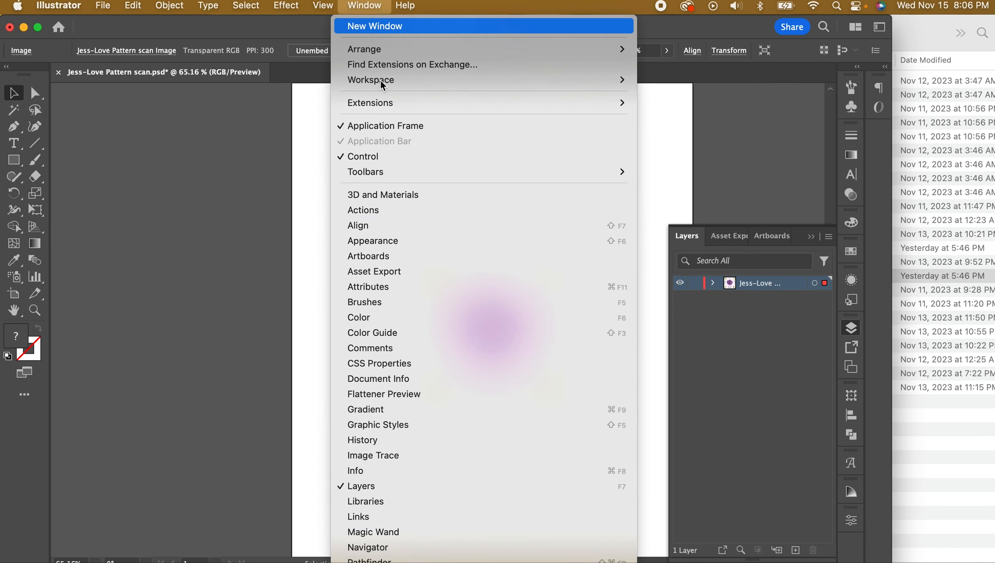
click(420, 456)
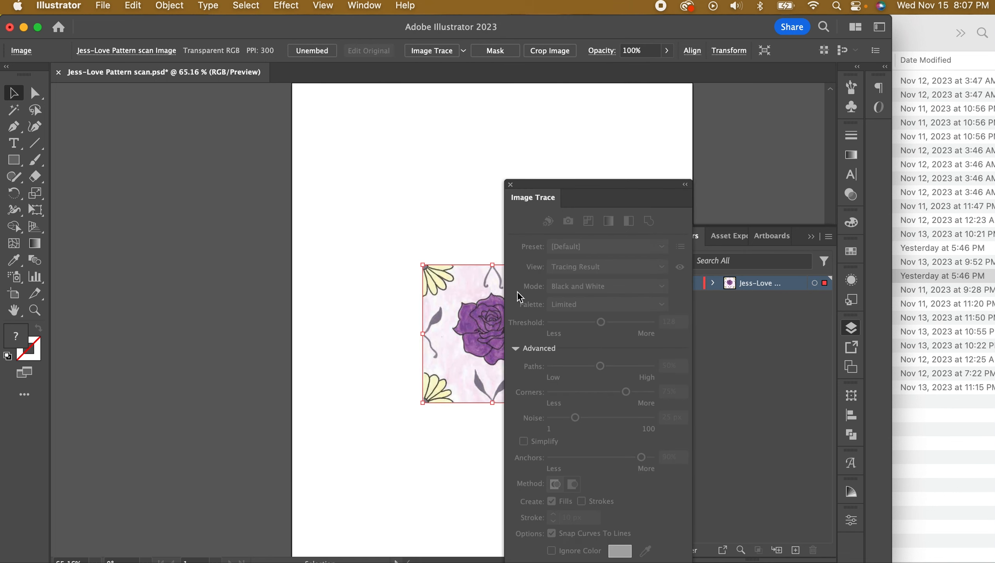
click(453, 218)
click(462, 283)
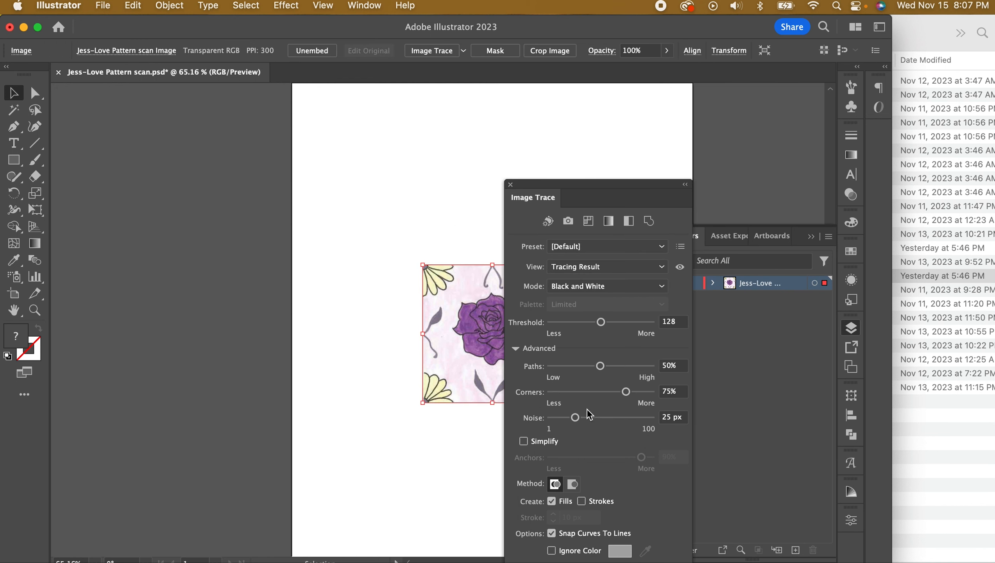
mouse_move(646, 195)
mouse_down()
mouse_move(633, 144)
mouse_move(644, 93)
mouse_move(760, 116)
mouse_up()
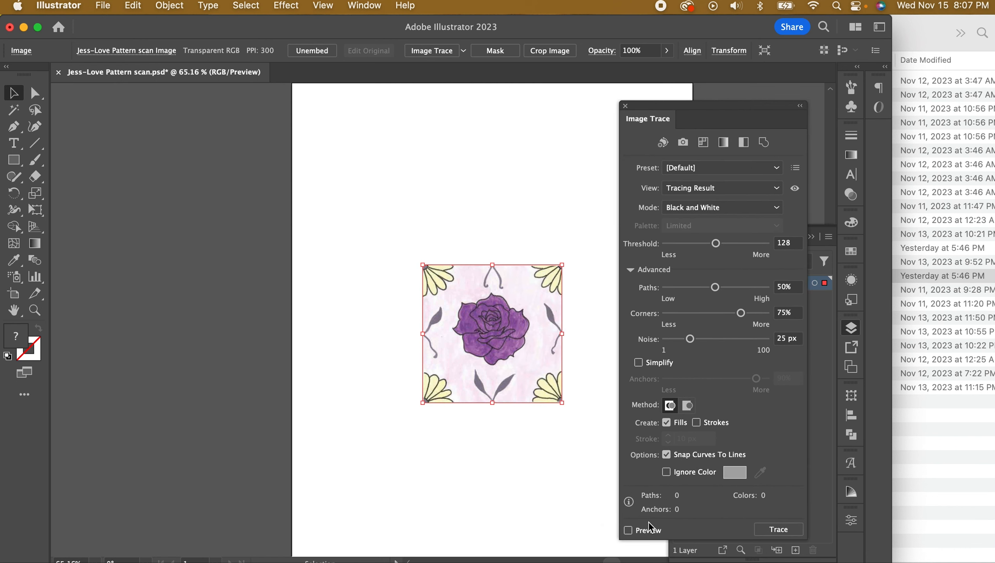
Trace the scan in Color mode and expand the result into editable paths
click(778, 535)
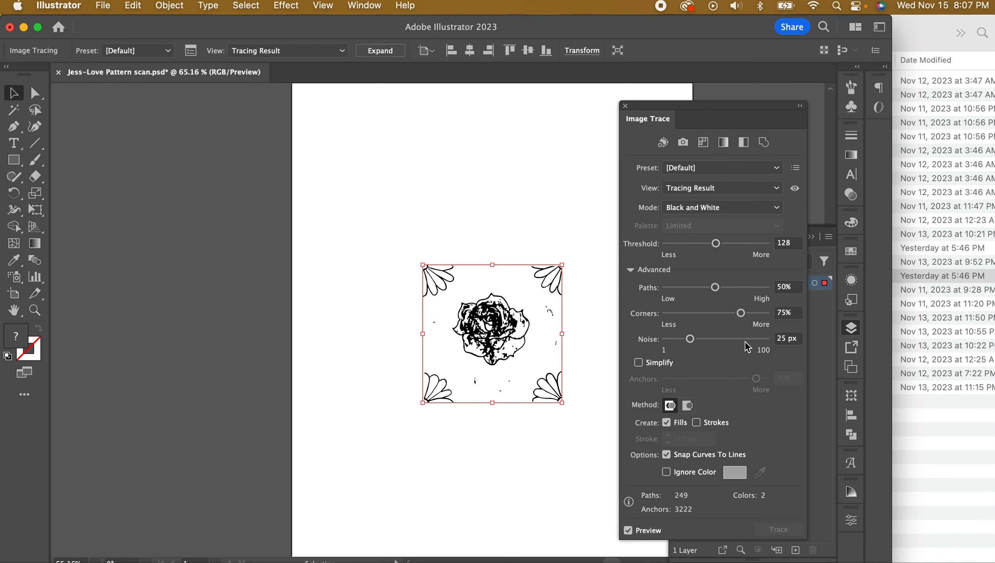
click(707, 208)
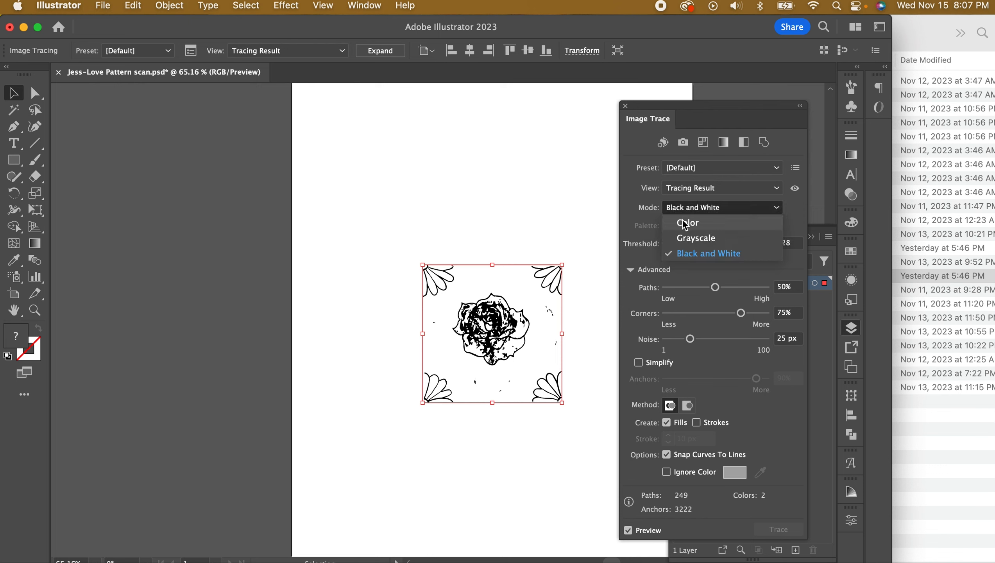
click(688, 223)
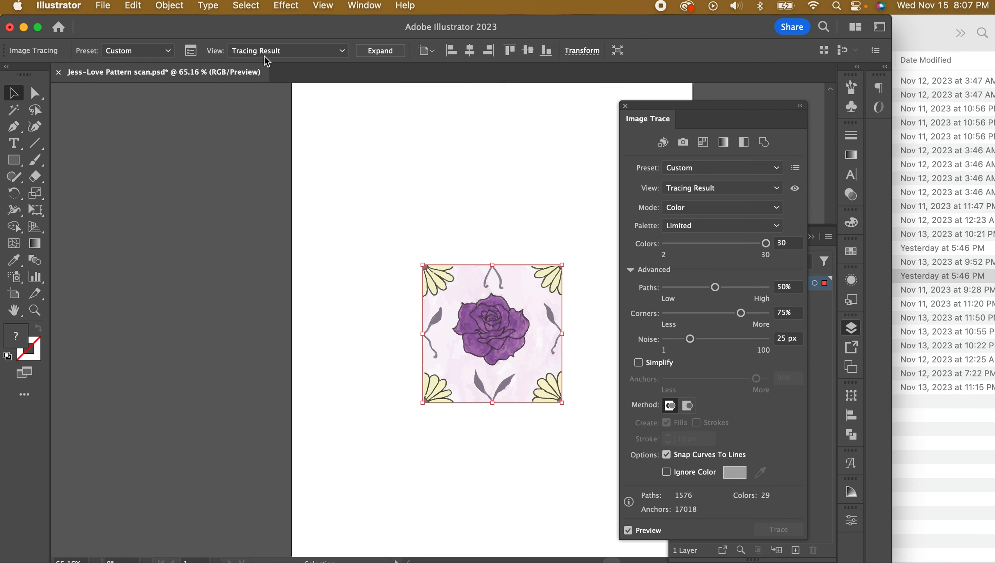
click(388, 50)
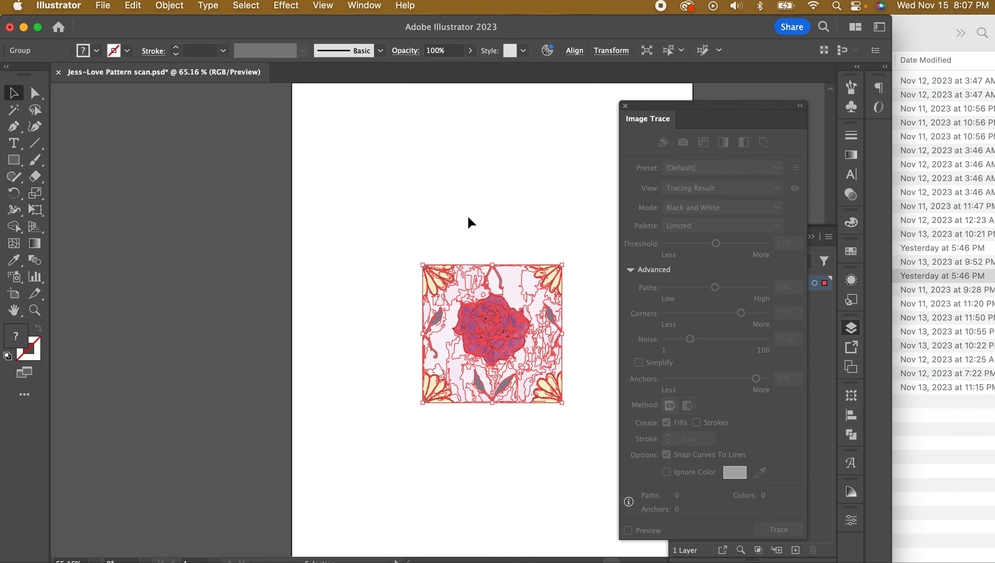
Zoom in on the traced rose and ungroup the traced tile artwork
click(343, 239)
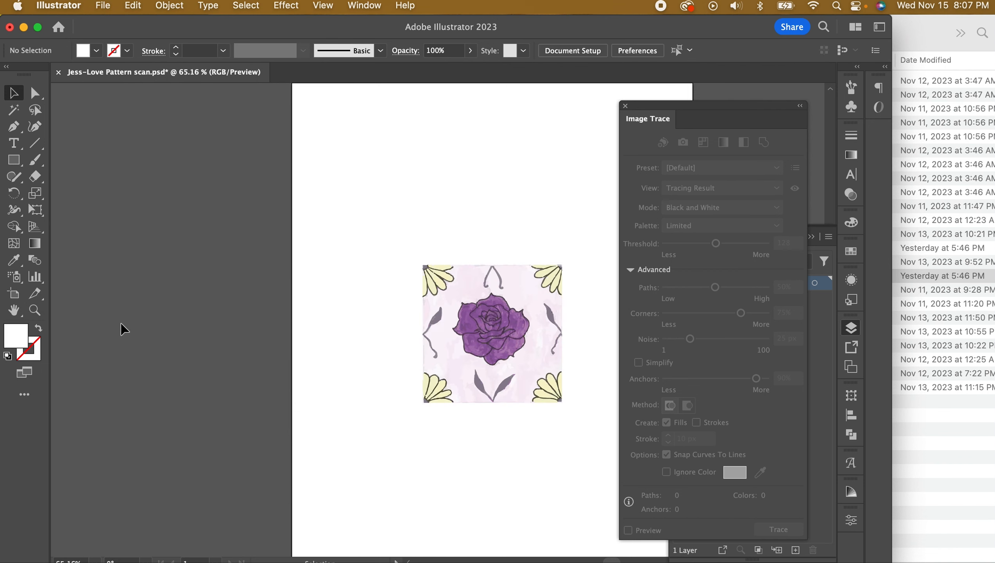
click(35, 311)
drag(514, 333, 782, 393)
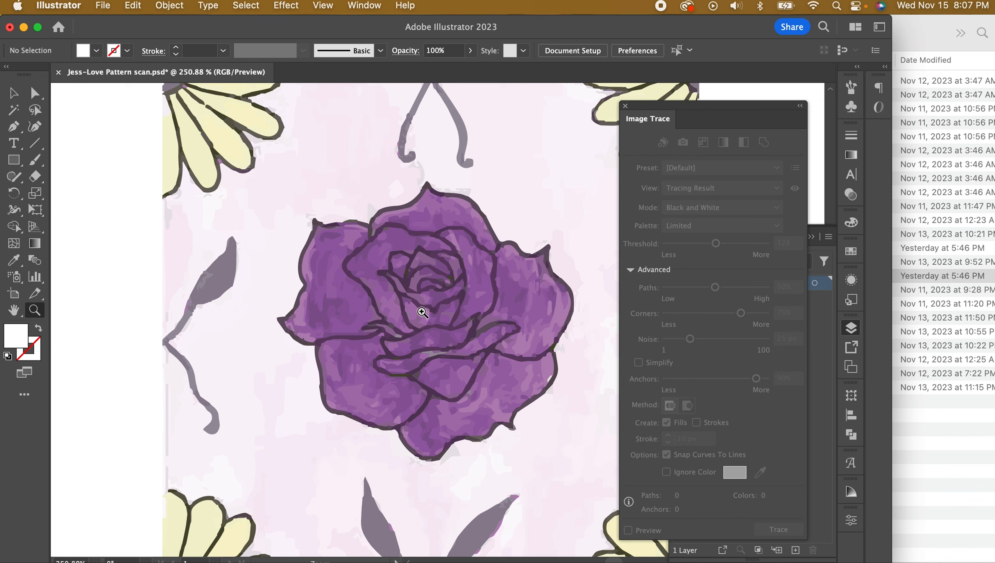
key(v)
click(199, 159)
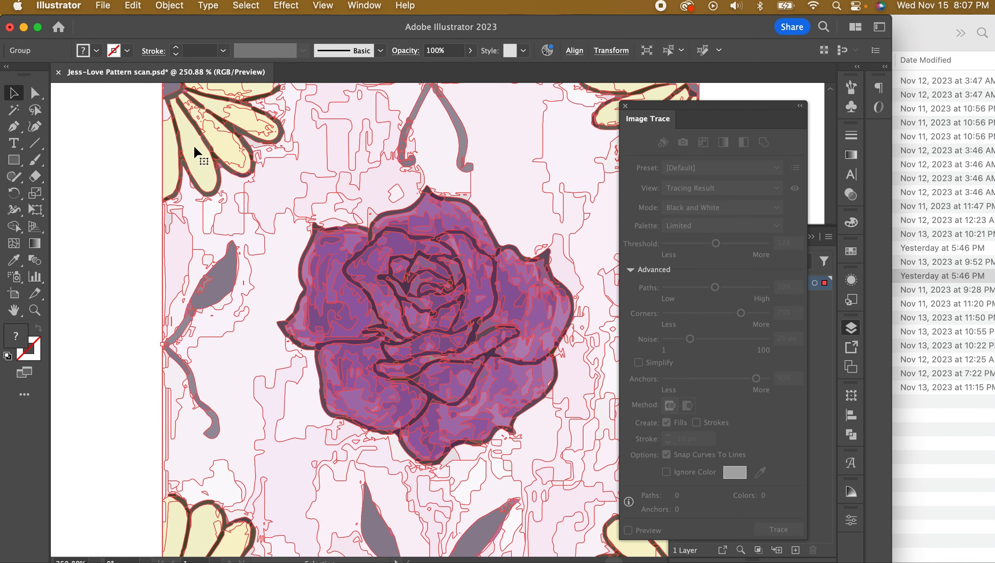
click(169, 6)
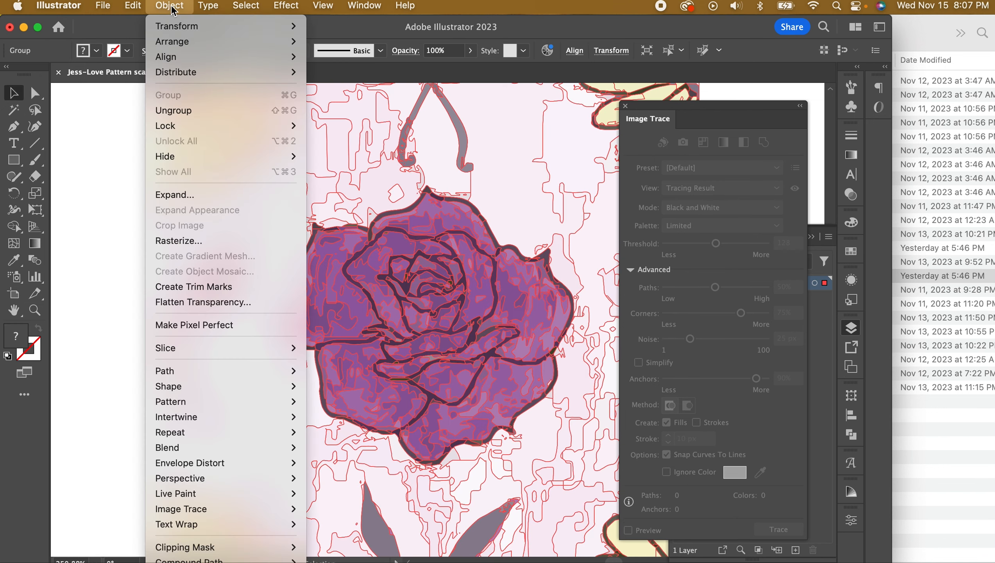
click(208, 114)
Inspect several separate traced paths on the rose, then marquee-select the entire tile
click(115, 202)
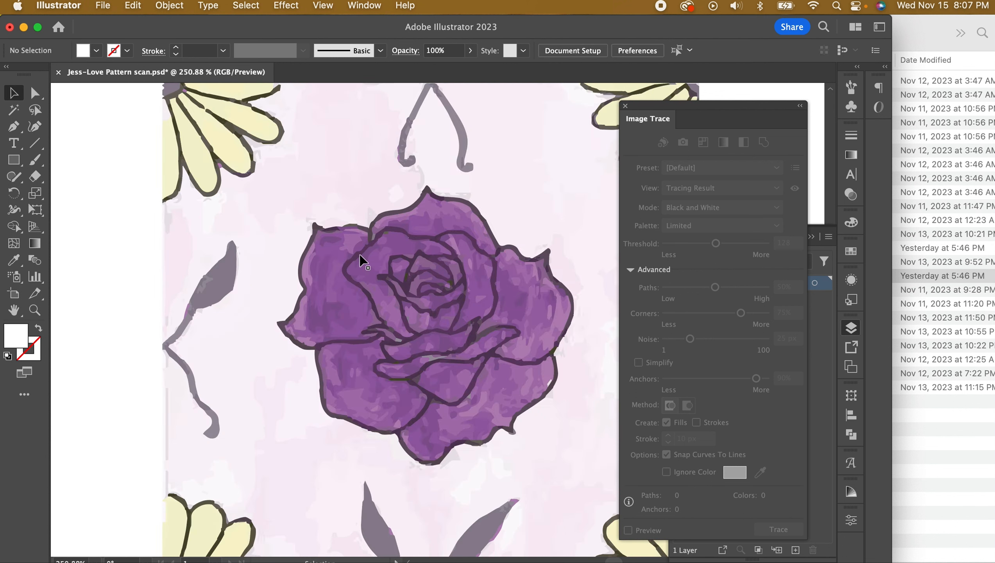
click(334, 265)
click(373, 289)
click(453, 306)
click(496, 300)
click(543, 307)
click(551, 338)
click(549, 356)
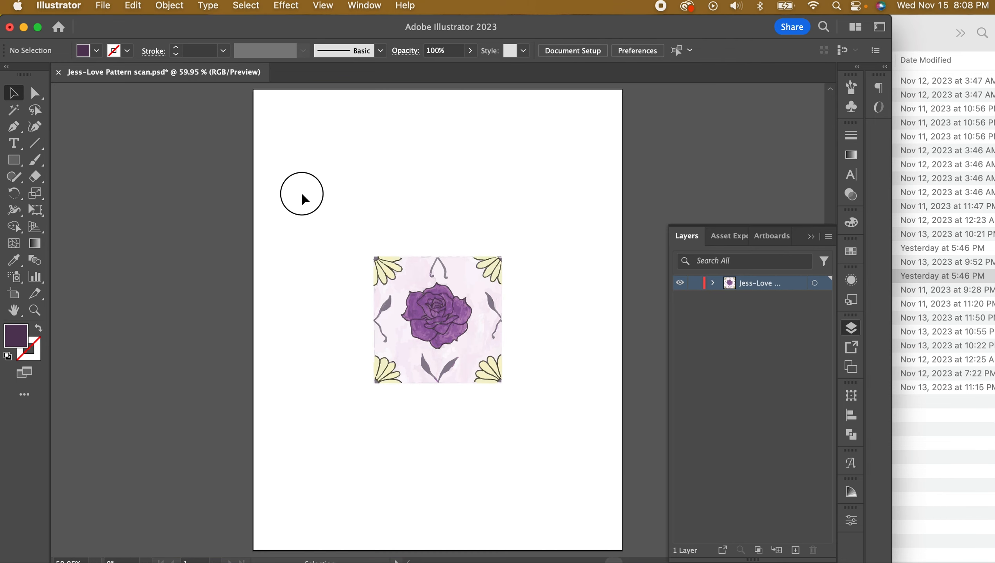
drag(302, 193, 585, 479)
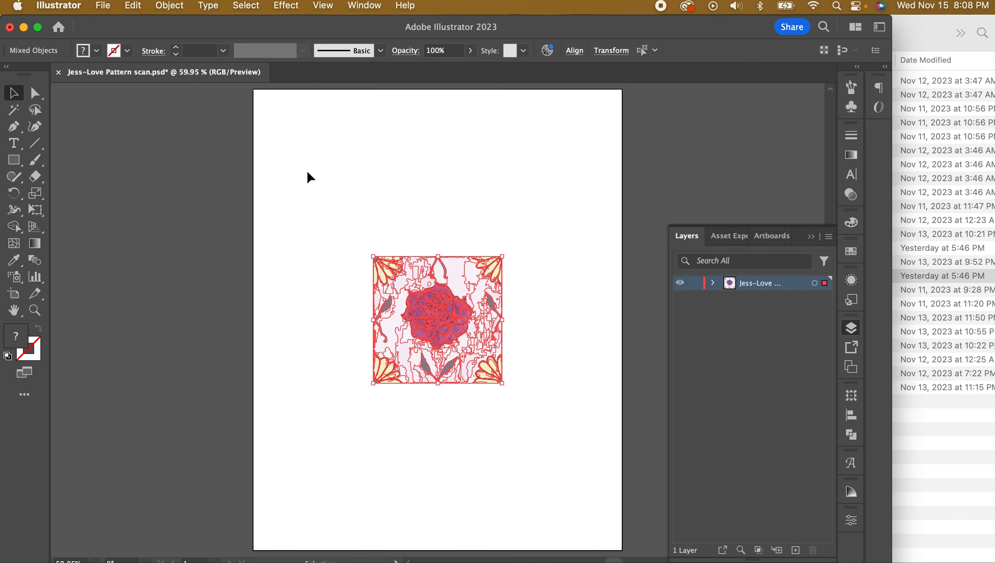
click(170, 6)
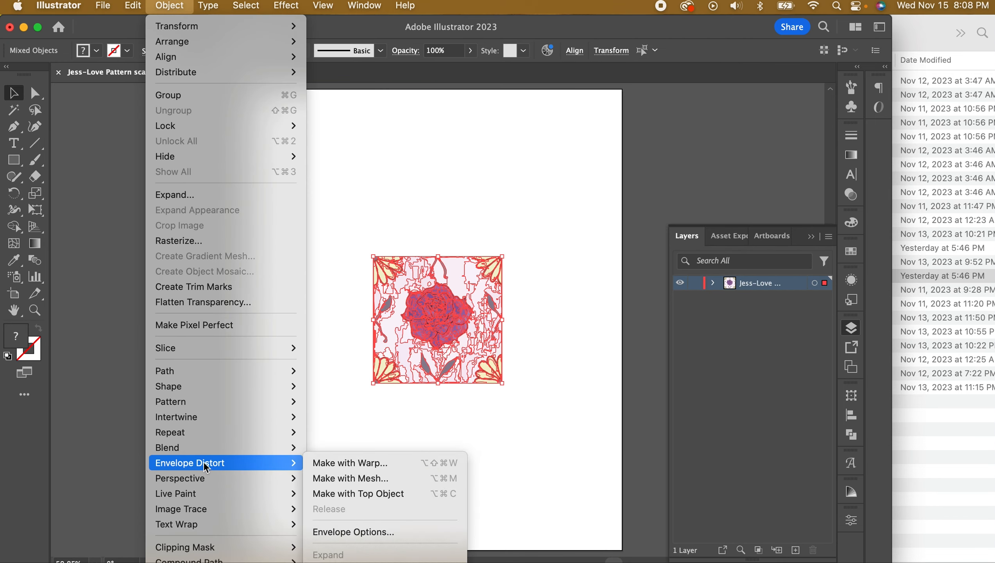
mouse_move(190, 401)
click(315, 395)
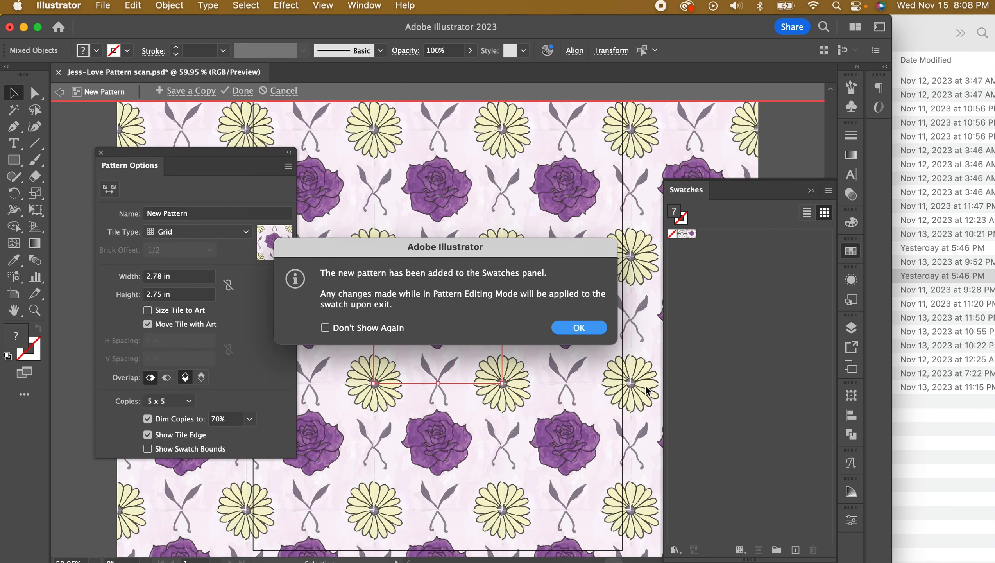
click(578, 328)
click(579, 331)
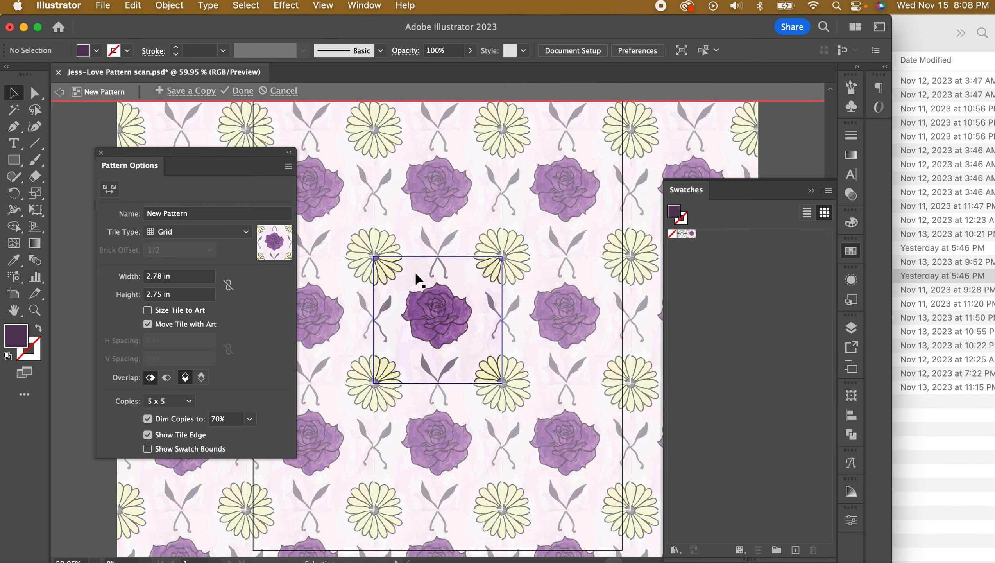
scroll(435, 262, up, 10)
scroll(435, 263, up, 2)
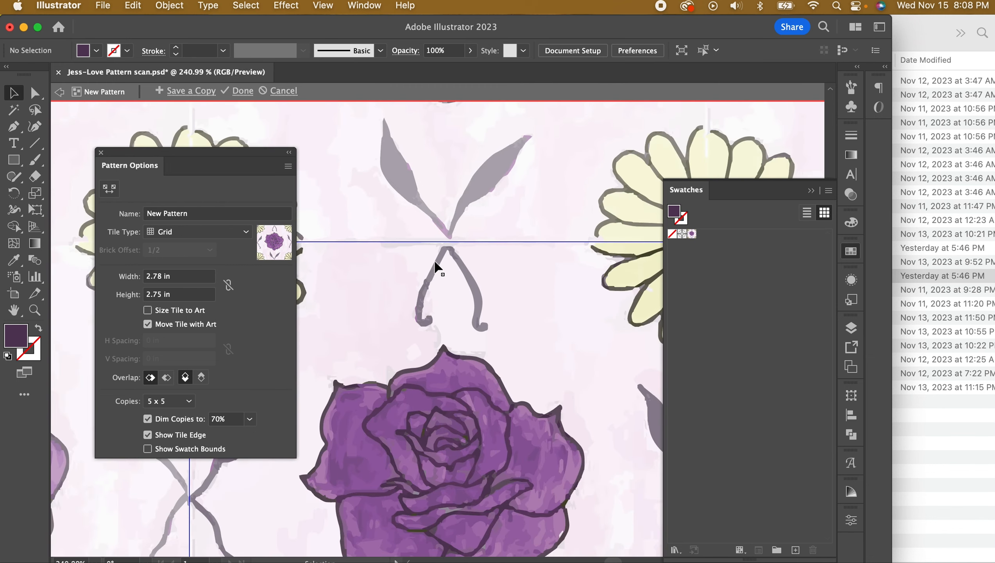
scroll(435, 263, right, 5)
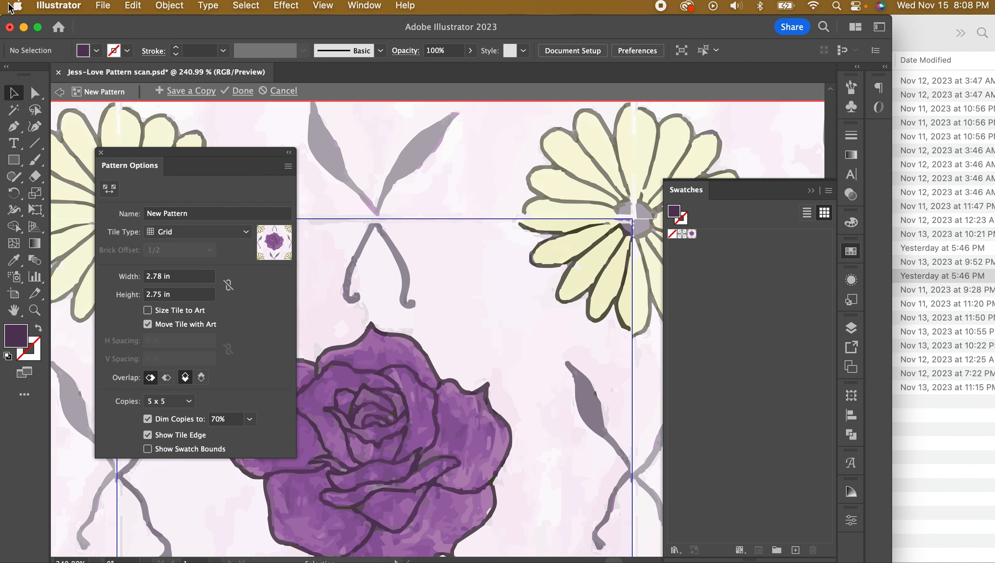
click(285, 91)
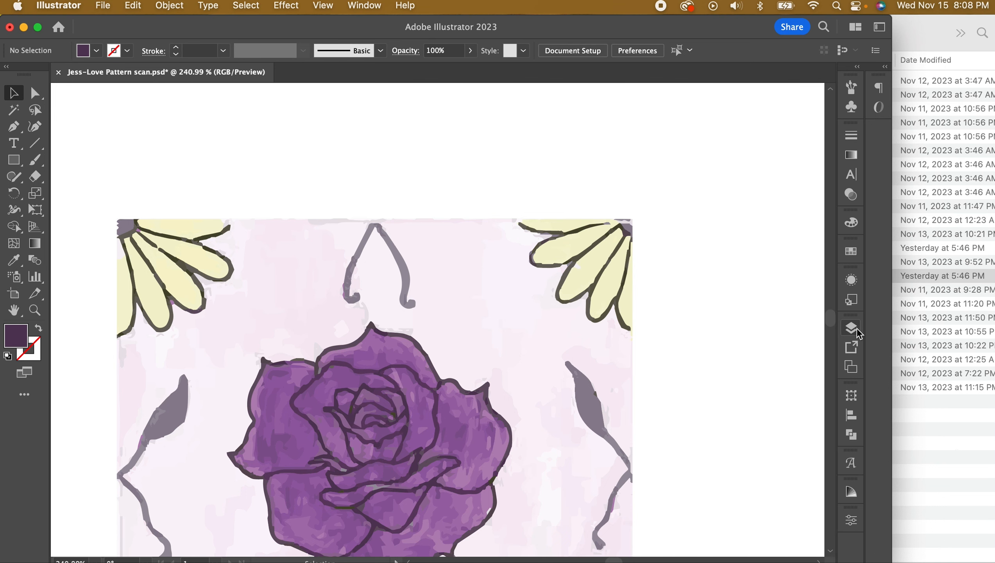
Add a new layer in the Layers panel, rename it 'frame', and zoom in on the rose tile
click(857, 329)
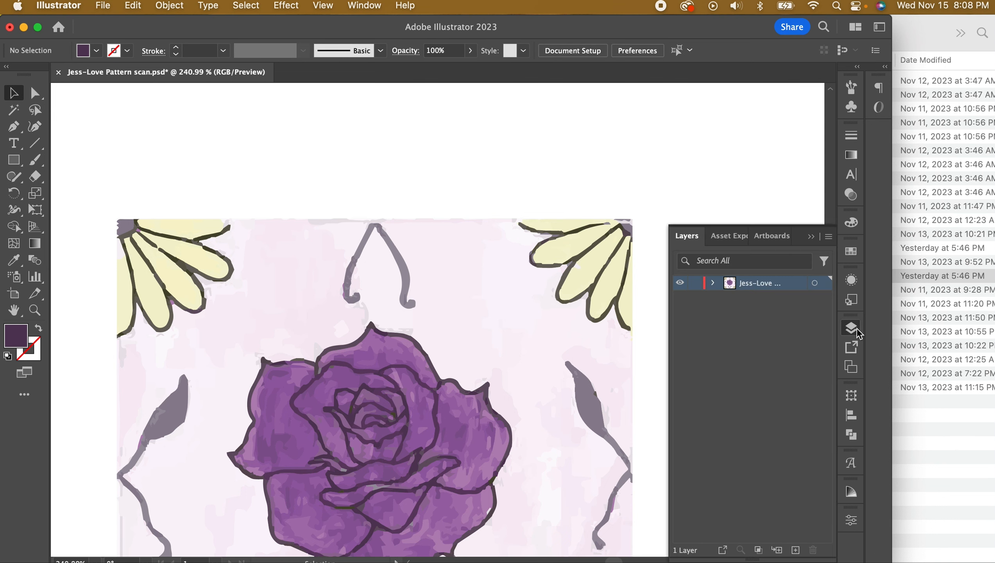
click(796, 551)
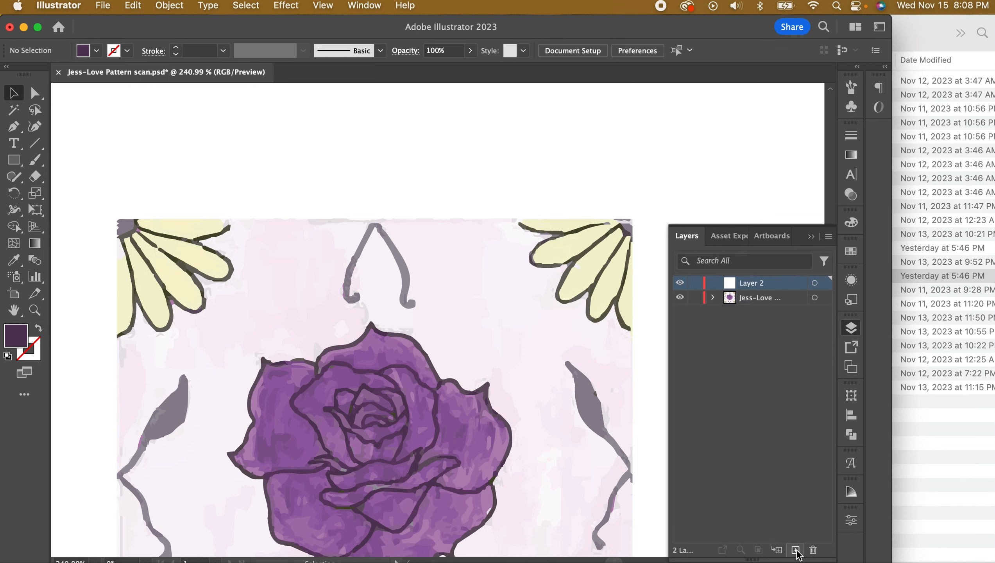
double_click(766, 286)
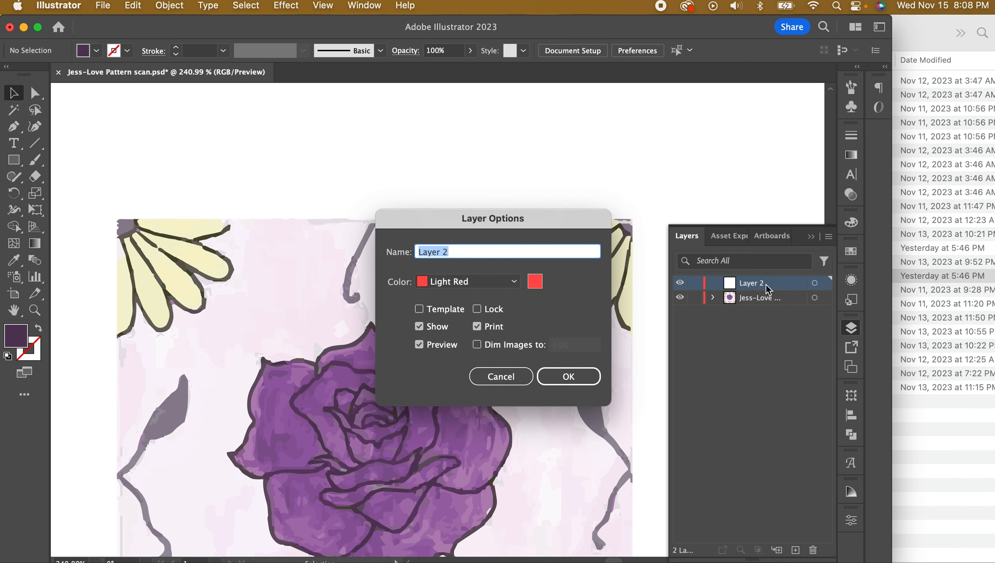
text(frame)
key(Return)
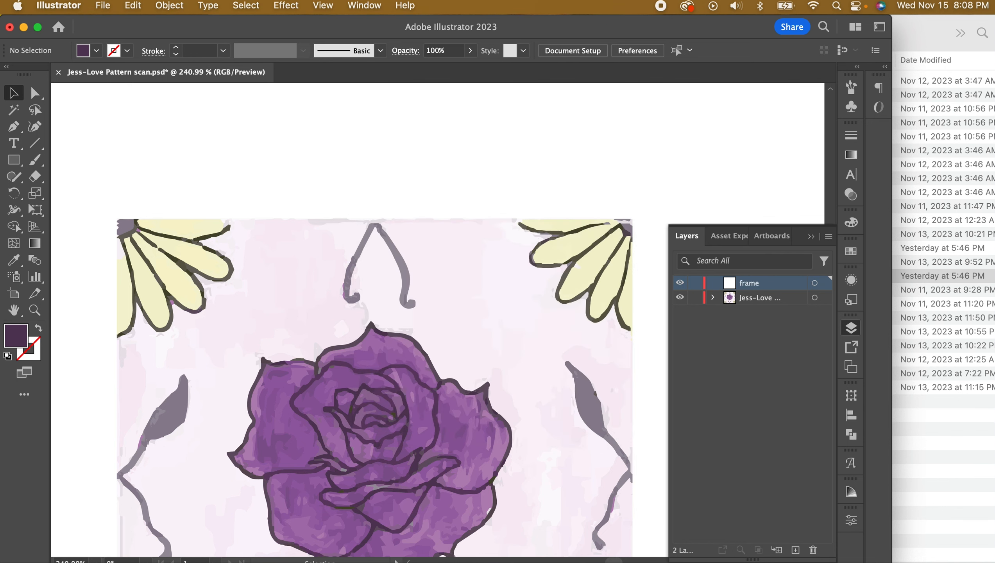
key(super+0)
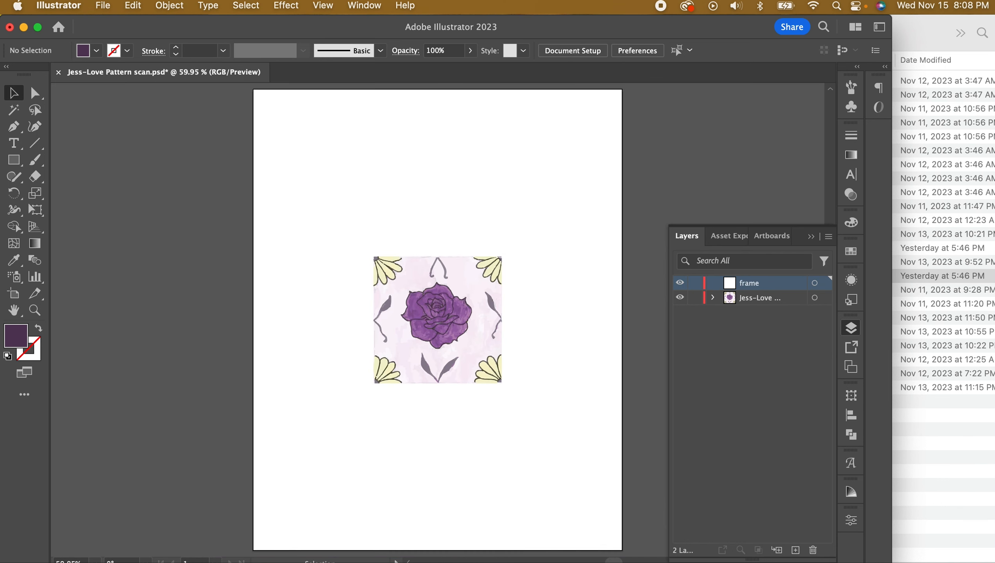
click(36, 311)
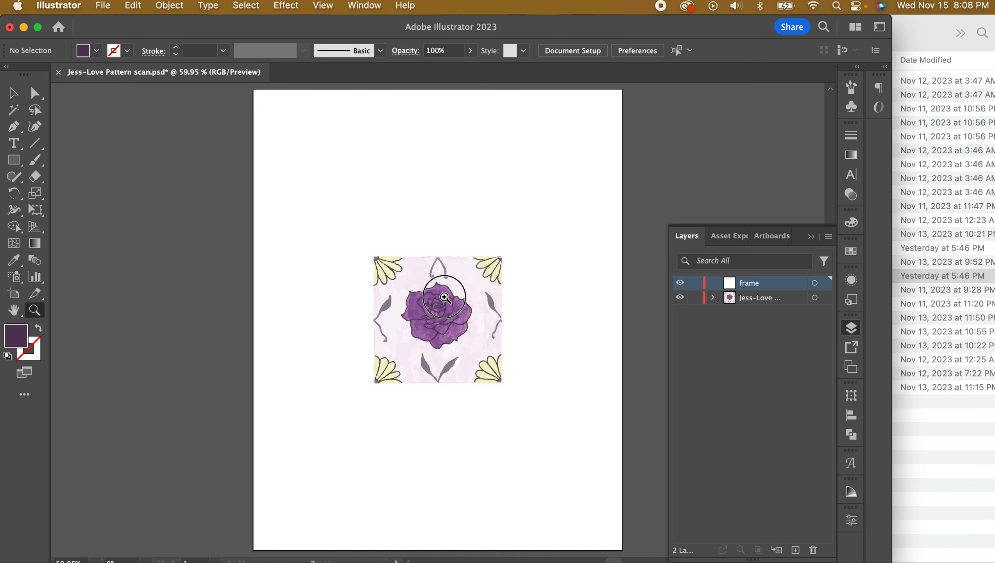
drag(444, 296, 729, 479)
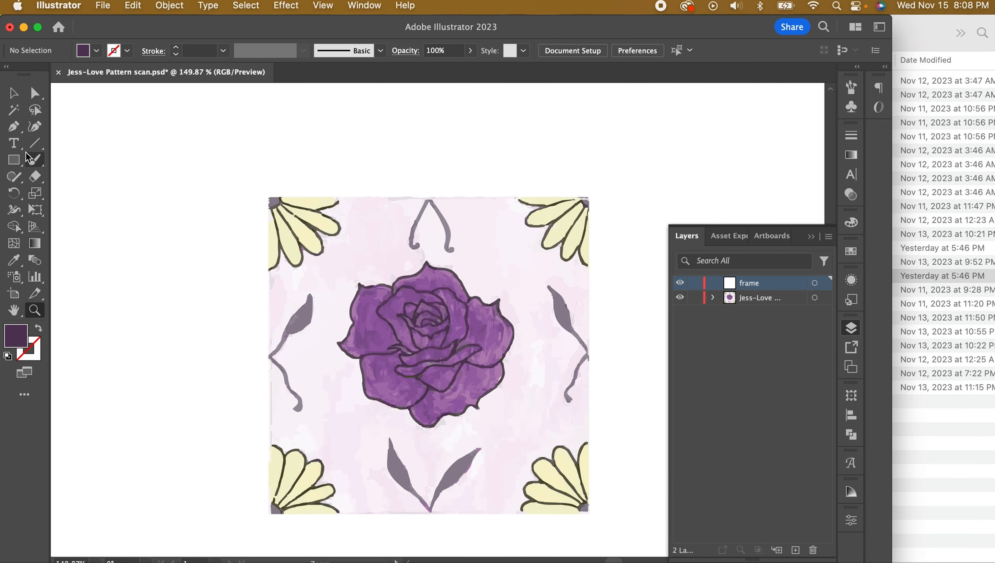
With a white fill, draw rectangles along the top, right, bottom and left edges of the tile
click(15, 160)
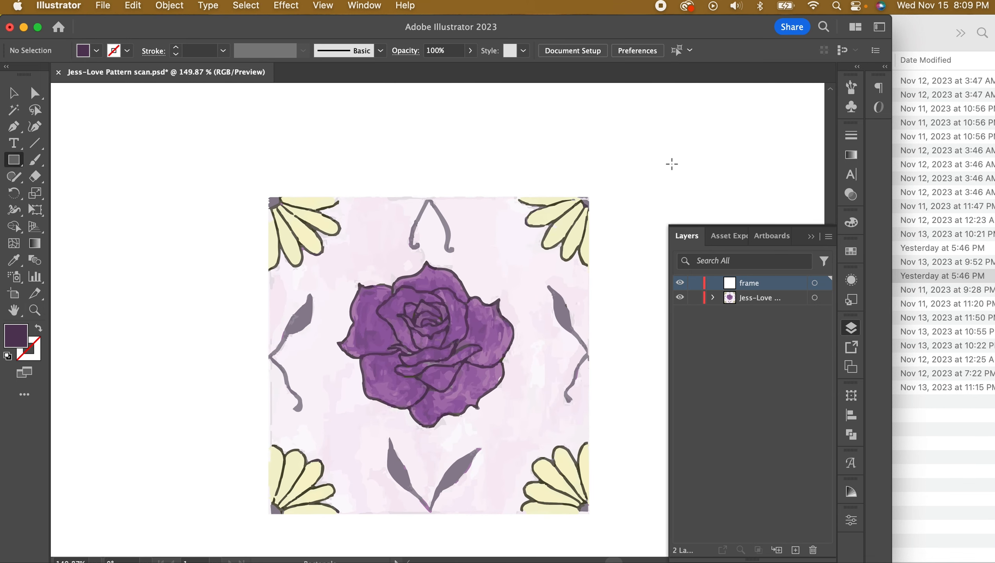
click(851, 223)
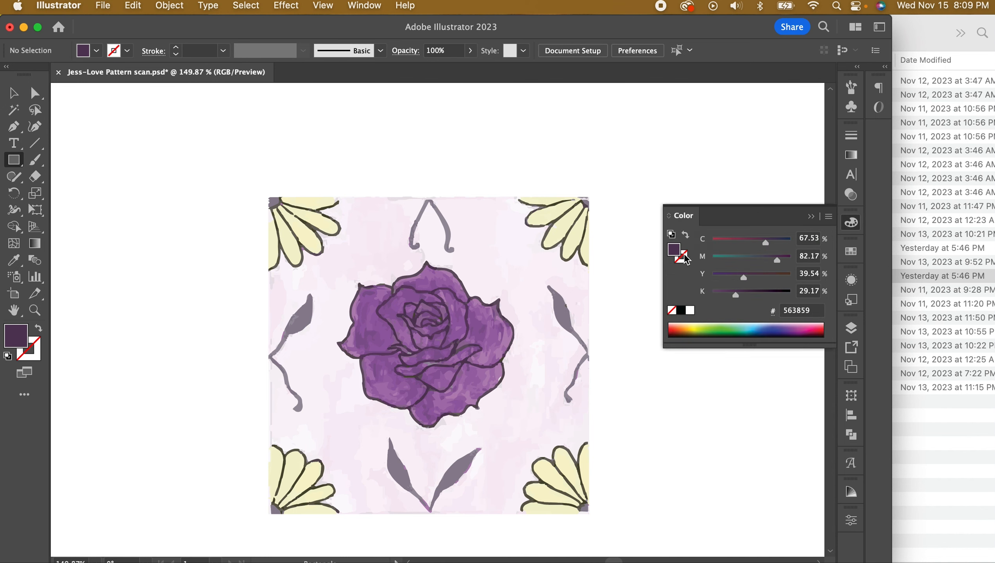
click(690, 310)
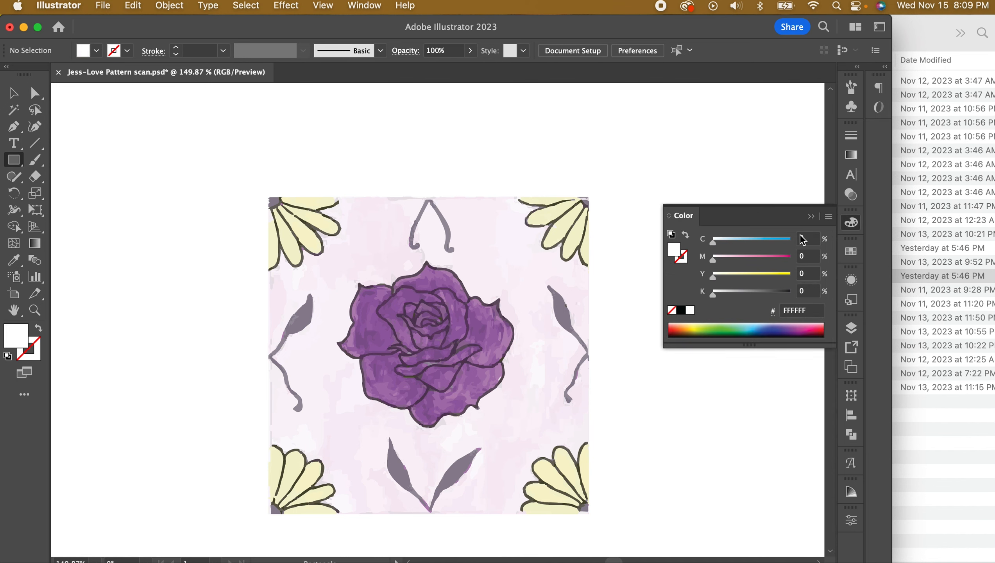
click(811, 217)
drag(223, 117, 664, 200)
scroll(609, 155, down, 1)
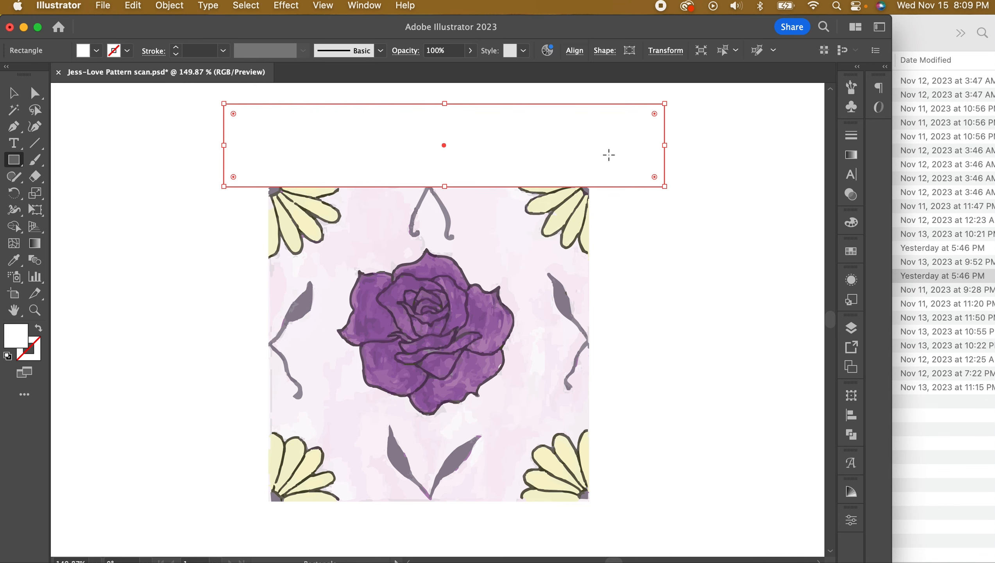
drag(696, 147, 587, 535)
drag(223, 534, 674, 498)
mouse_move(142, 145)
mouse_down()
mouse_move(281, 445)
mouse_move(262, 556)
mouse_move(240, 423)
mouse_move(272, 428)
mouse_up()
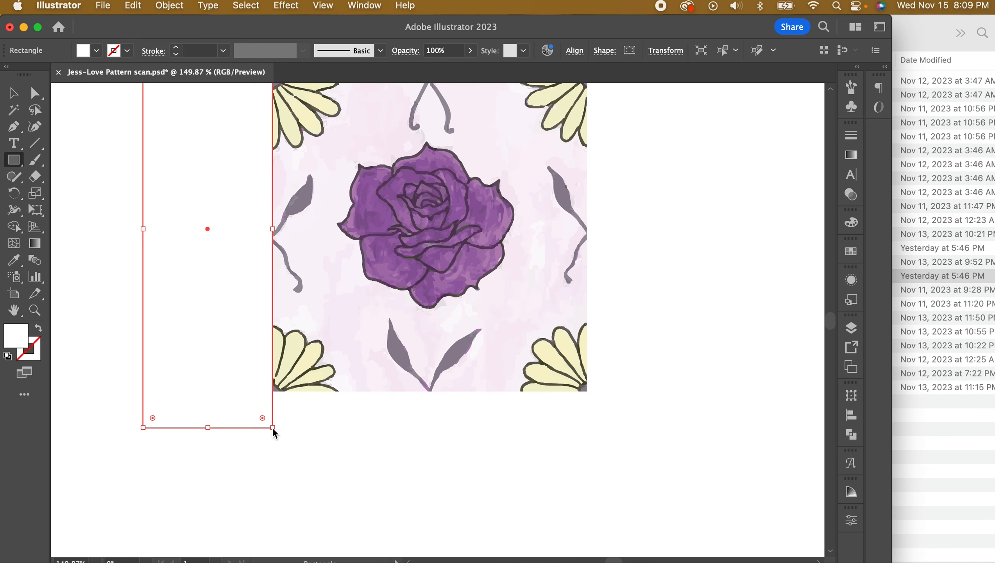
Select the white rectangles together and bring up the Pathfinder panel
key(v)
key(super+0)
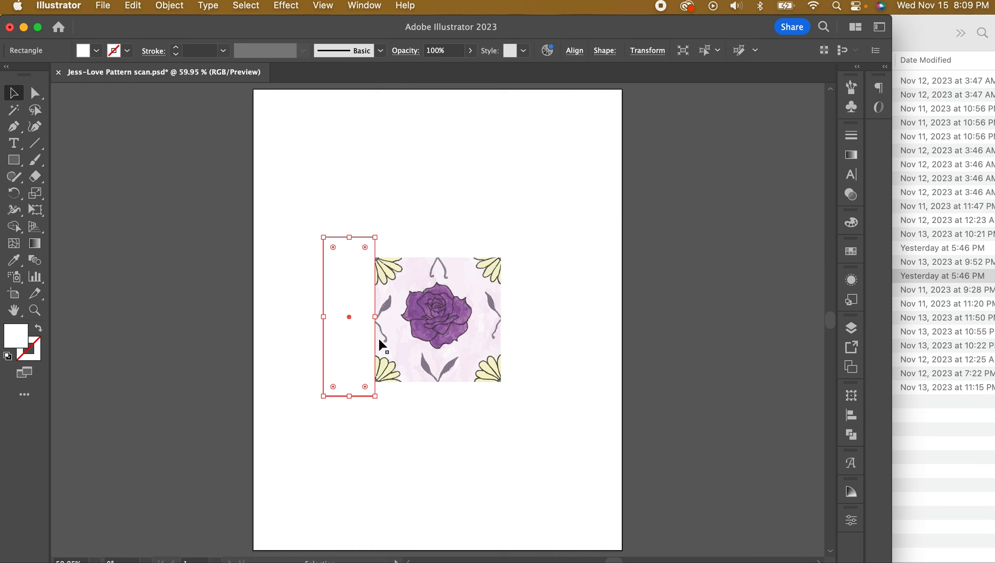
shift+click(412, 250)
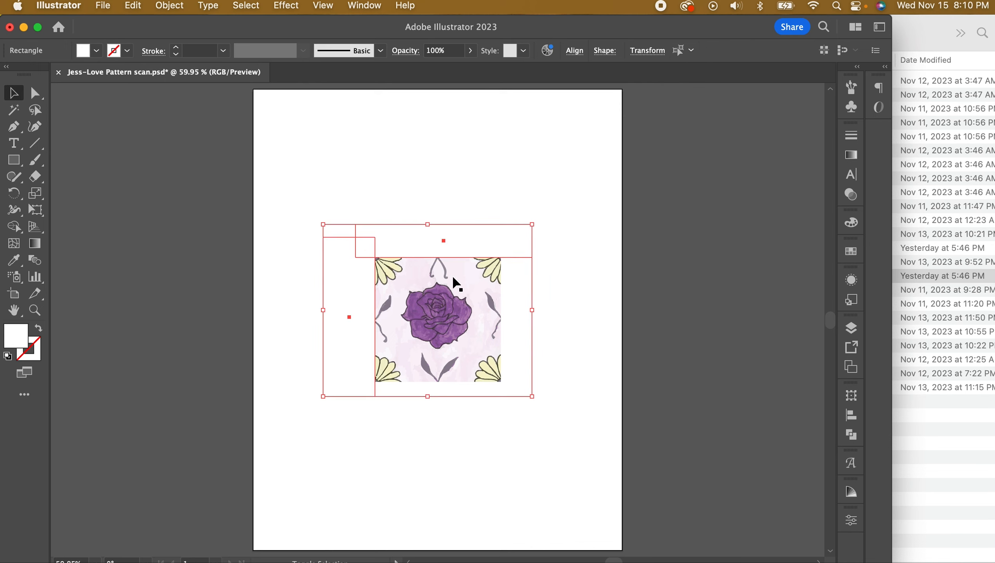
shift+click(528, 342)
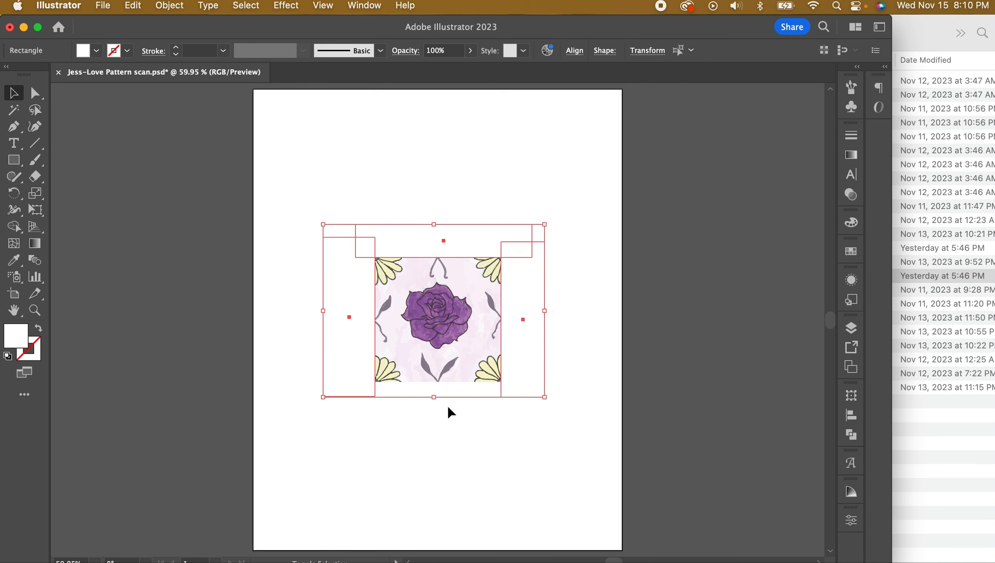
shift+click(459, 391)
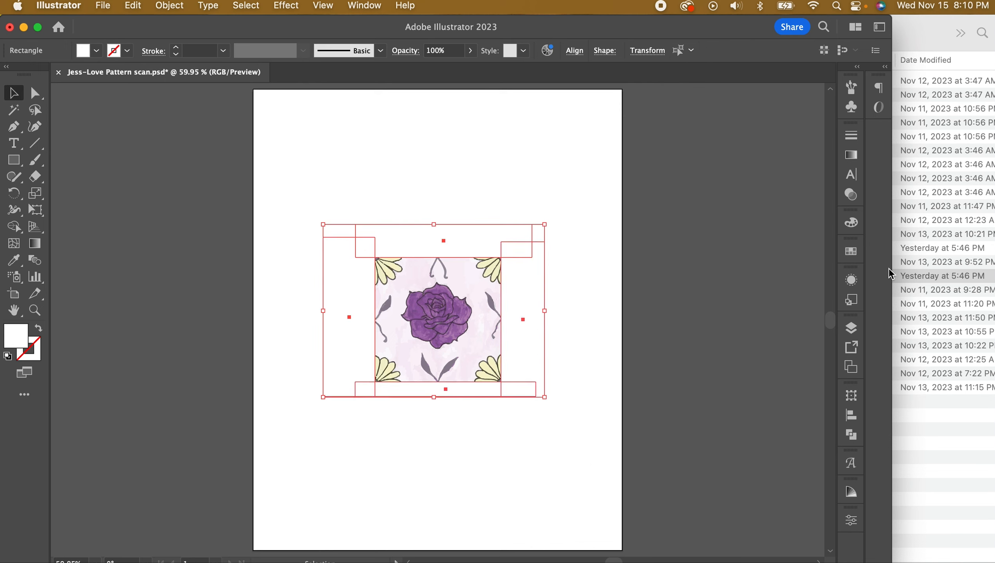
click(852, 434)
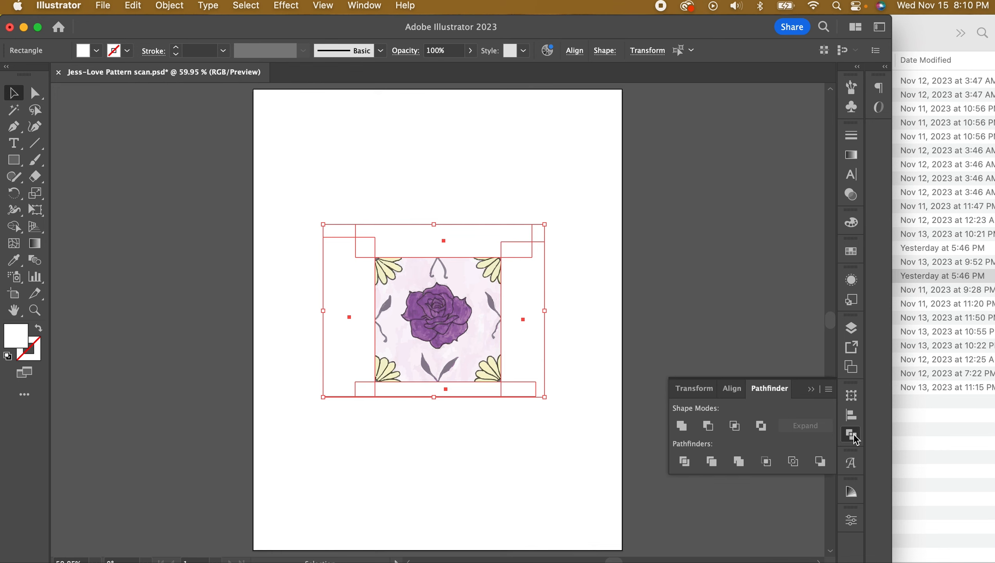
Unite the four rectangles into one compound frame shape and zoom in on the rose's centre
click(680, 426)
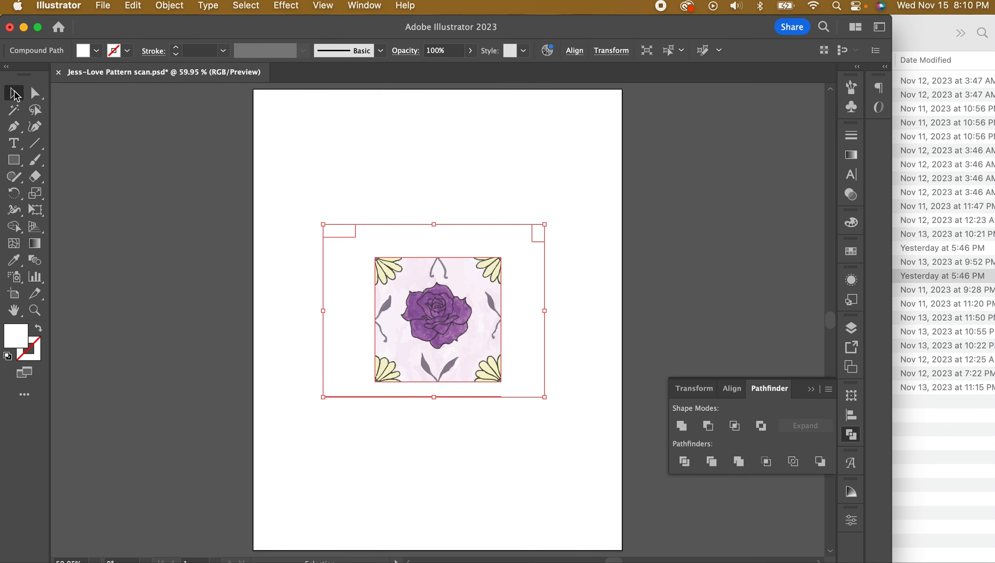
click(35, 310)
drag(444, 317, 615, 369)
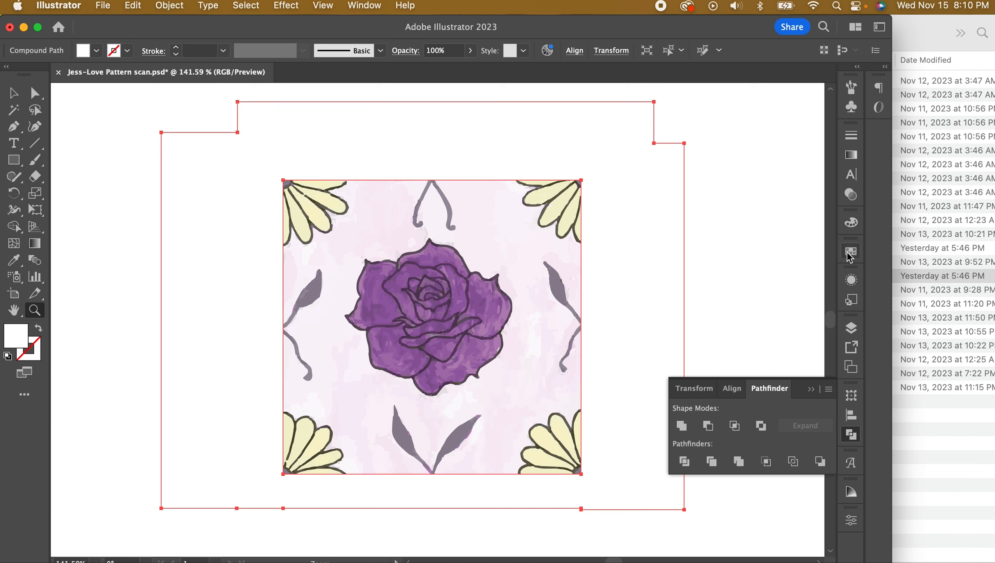
Lock the frame layer and target the scanned pattern layer
click(851, 328)
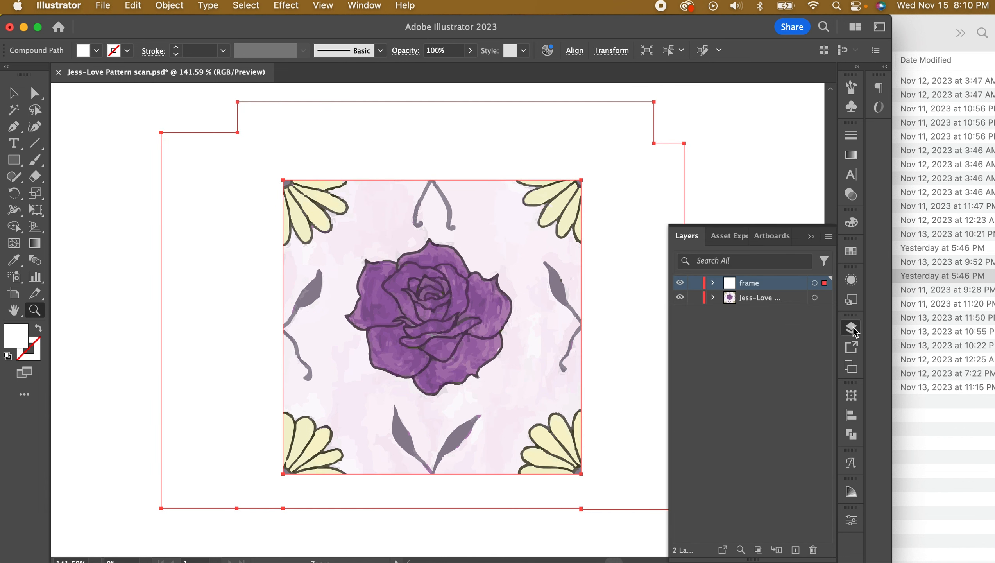
click(695, 283)
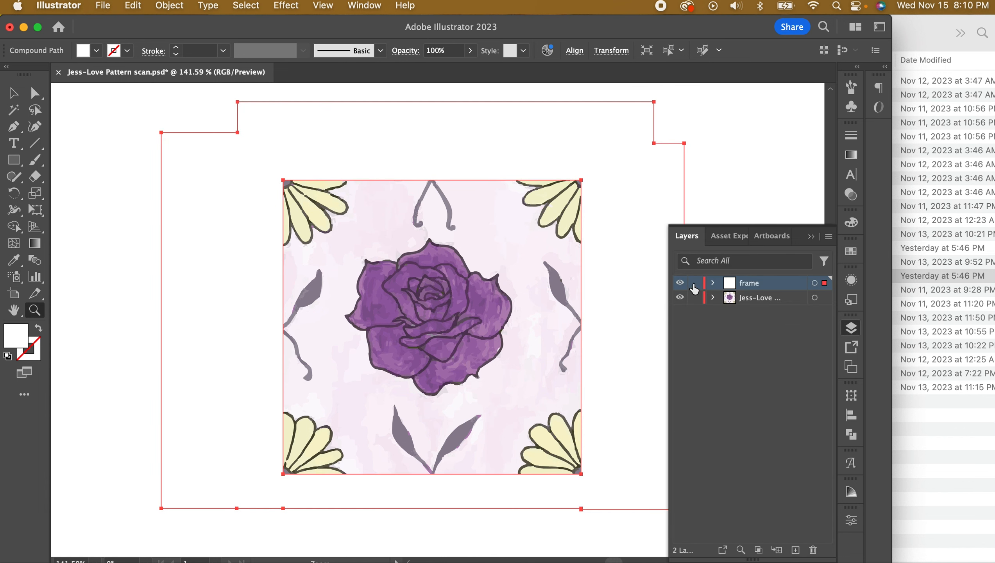
click(764, 298)
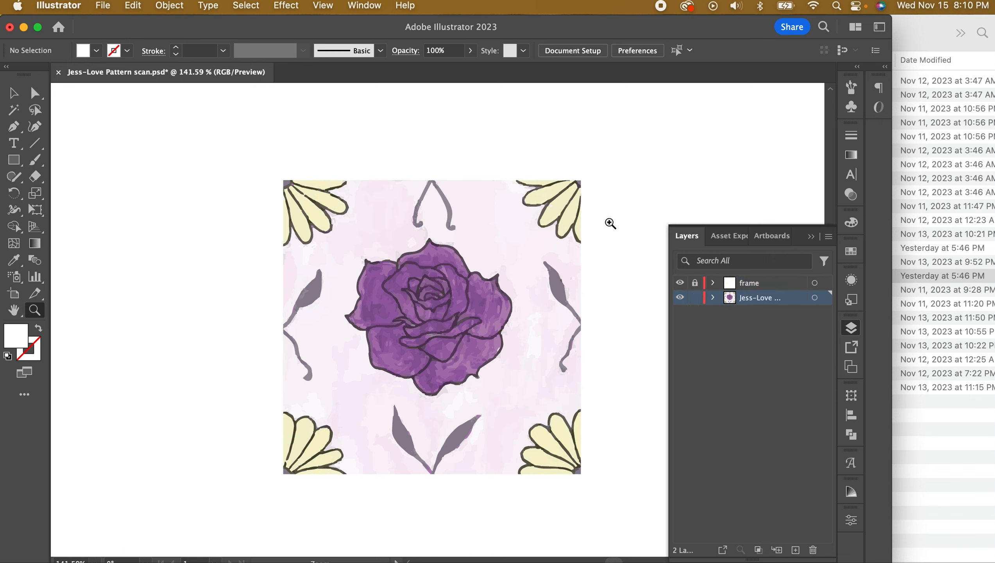
Turn on rulers by finding Show Rulers through the Help search
click(400, 10)
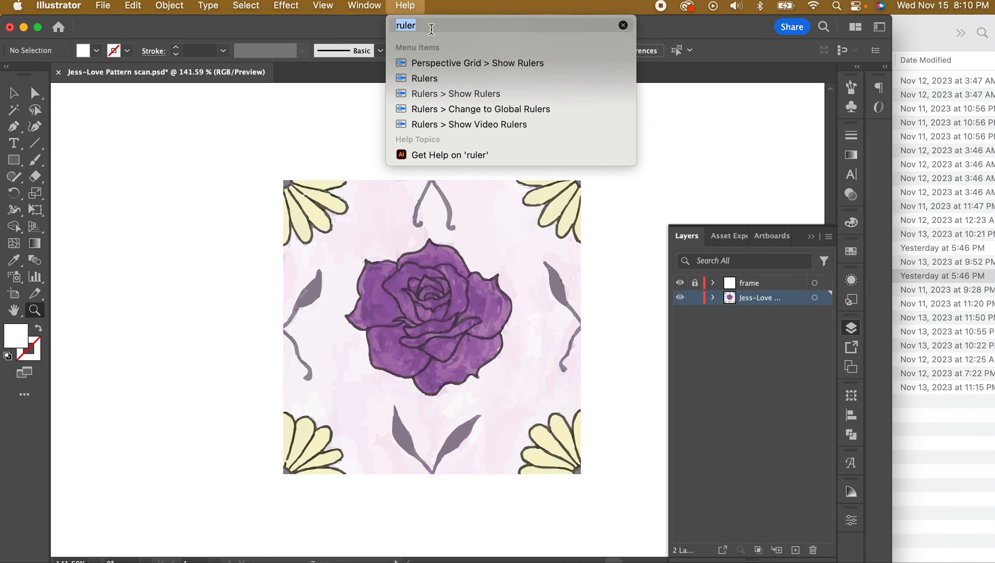
mouse_move(442, 93)
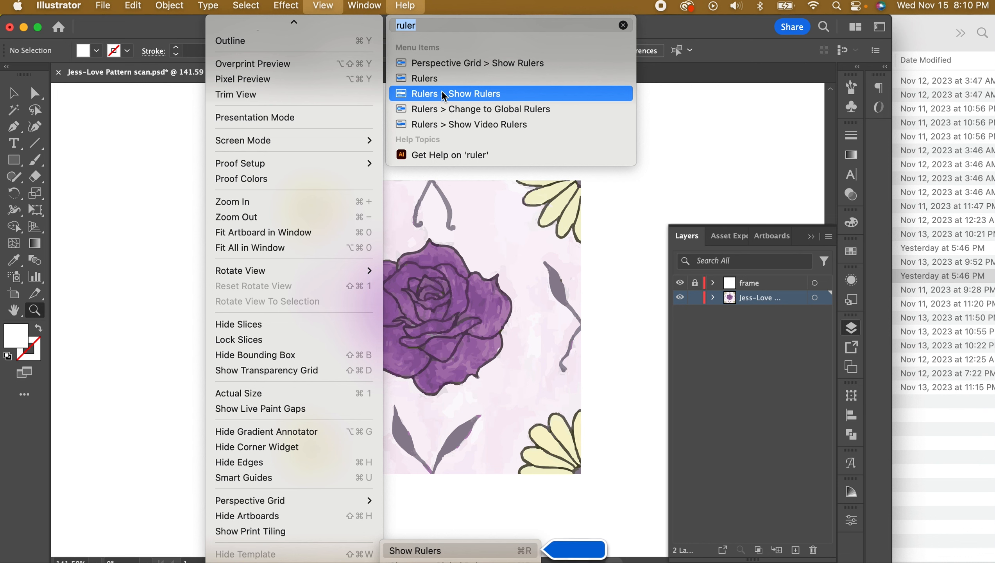
click(442, 93)
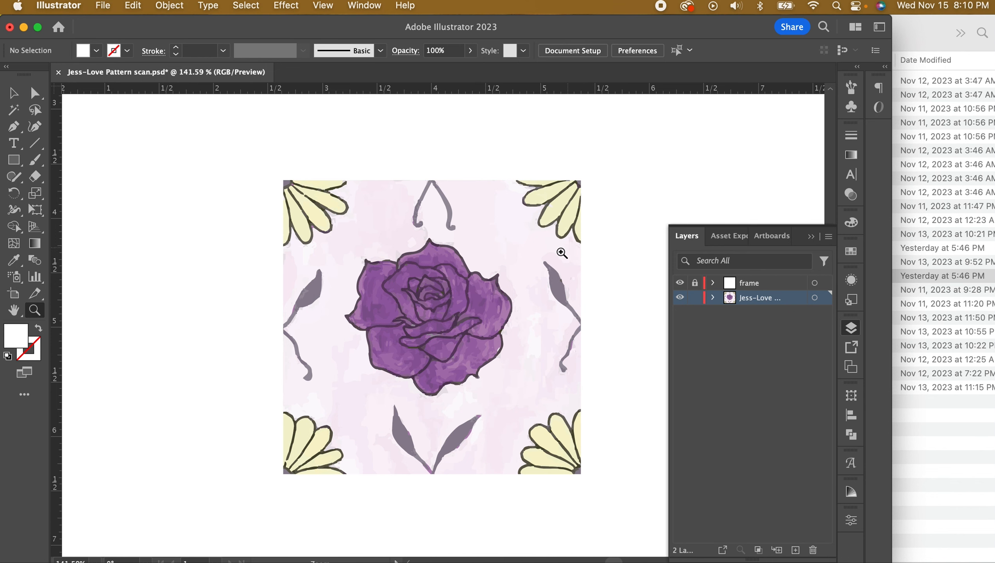
Drag a horizontal and a vertical guide to each of the top-left and bottom-right daisies
drag(315, 205, 491, 245)
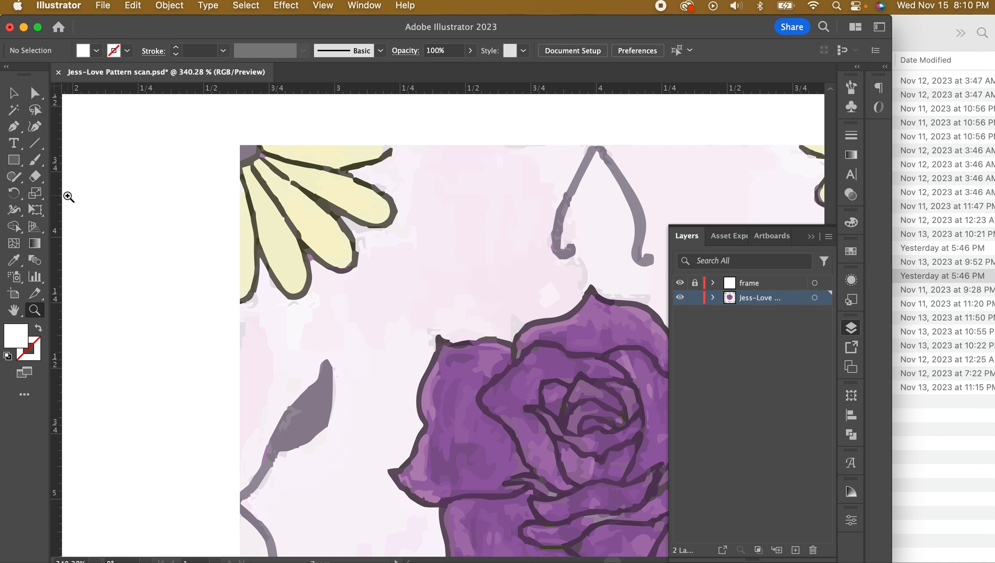
drag(58, 202, 393, 227)
drag(184, 89, 237, 303)
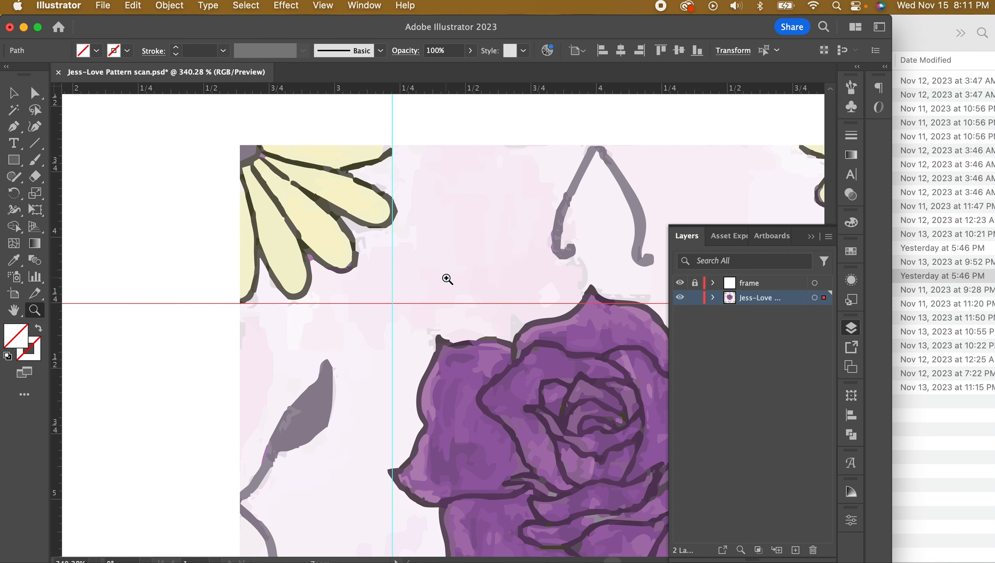
key(super+0)
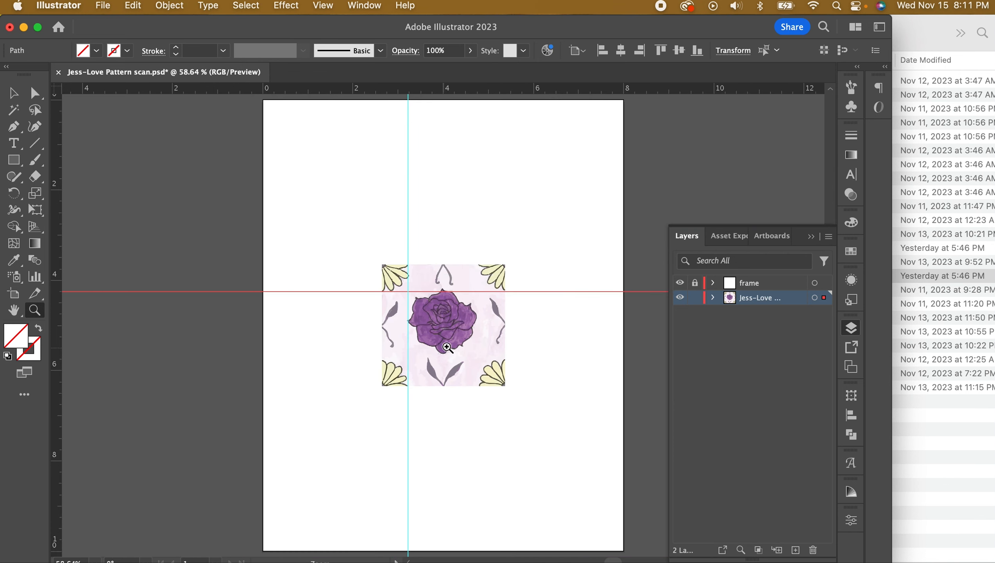
drag(495, 374, 572, 381)
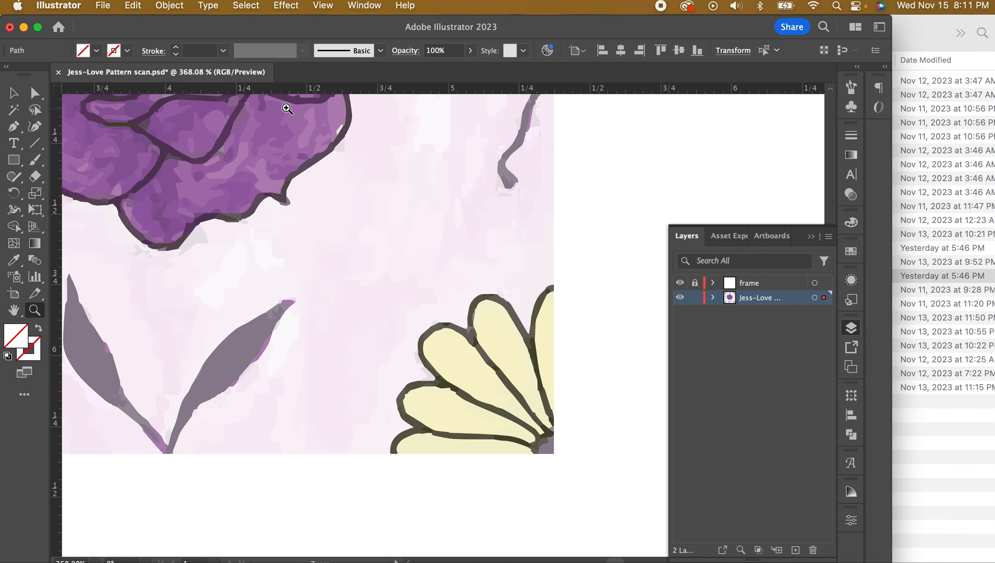
click(302, 94)
drag(302, 94, 327, 285)
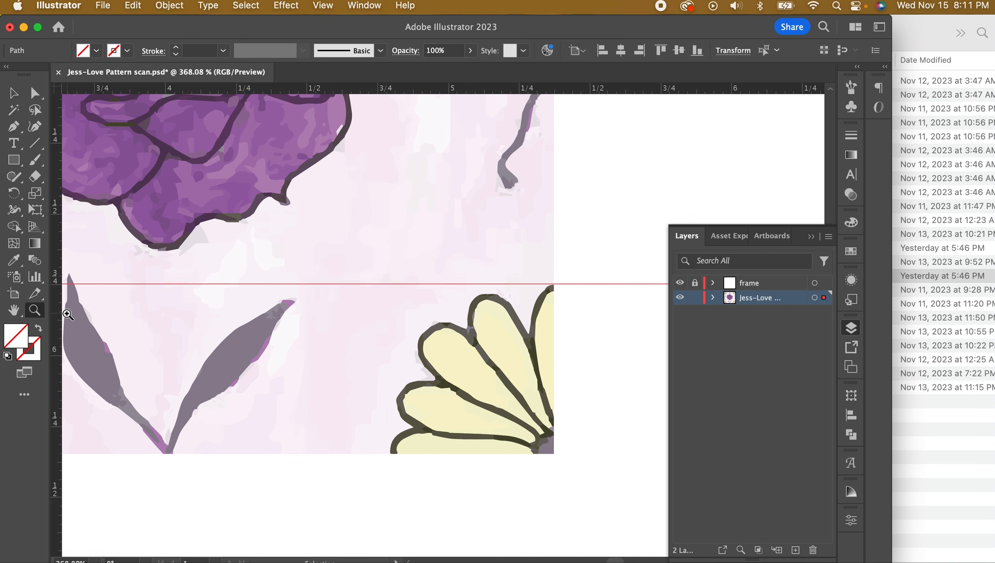
drag(55, 322, 391, 340)
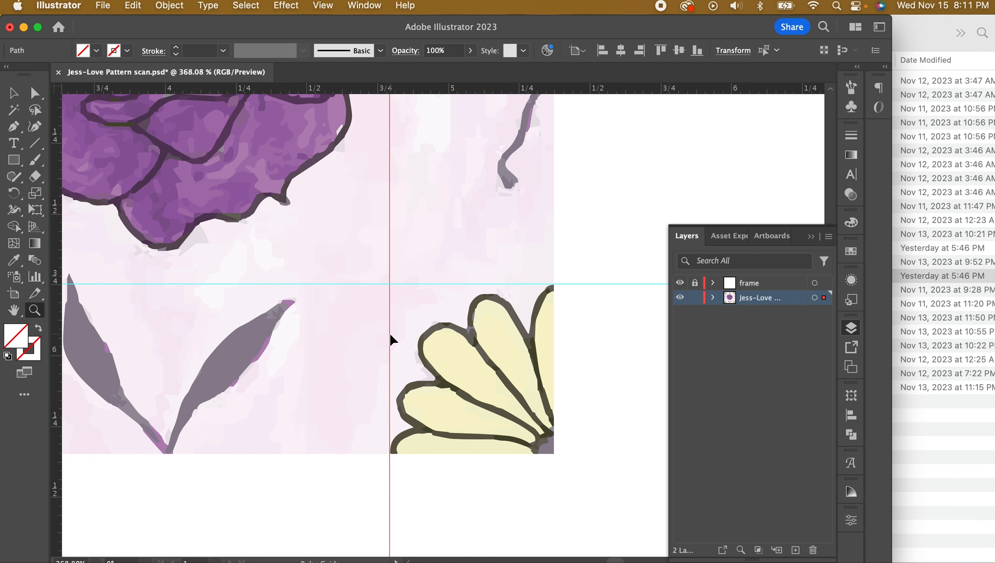
key(super+0)
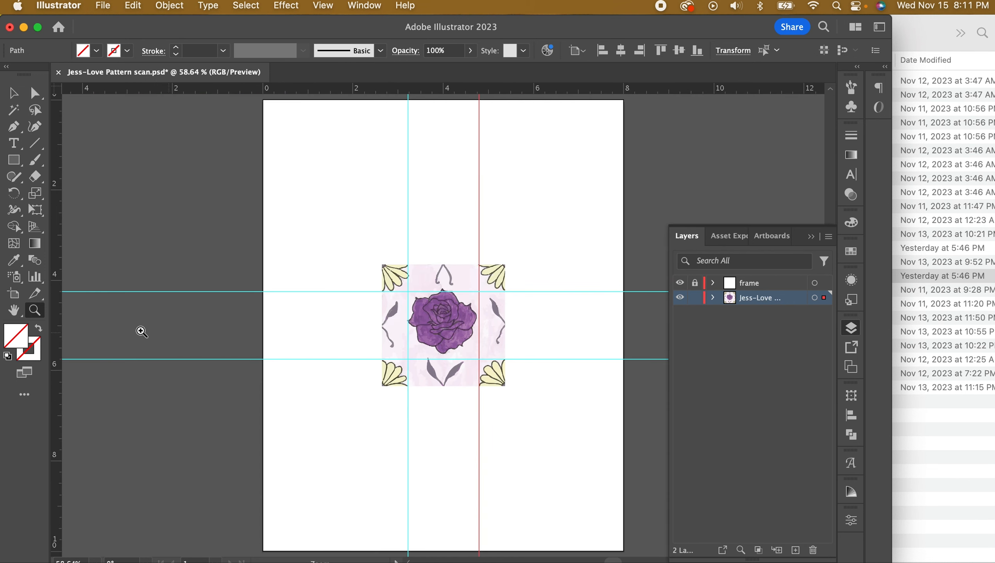
drag(382, 299, 598, 429)
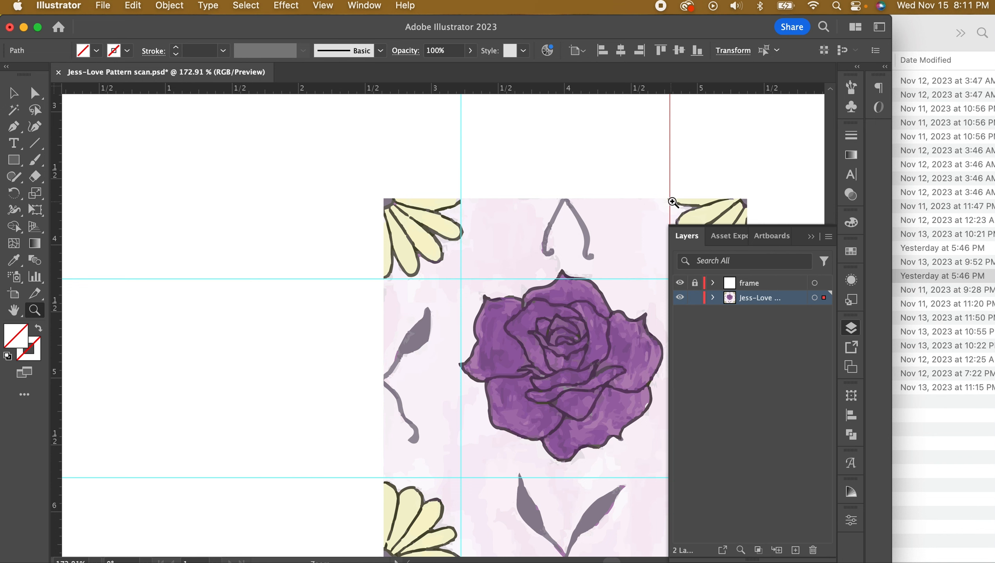
Zoom in close on the daisy petal tip at the guide, with Direct Selection active and nothing selected
click(815, 237)
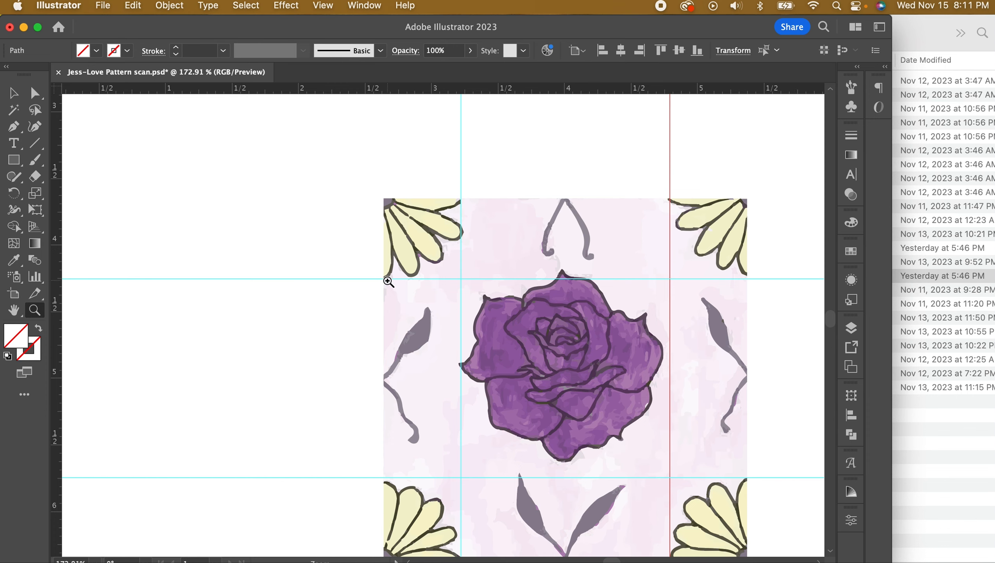
click(749, 278)
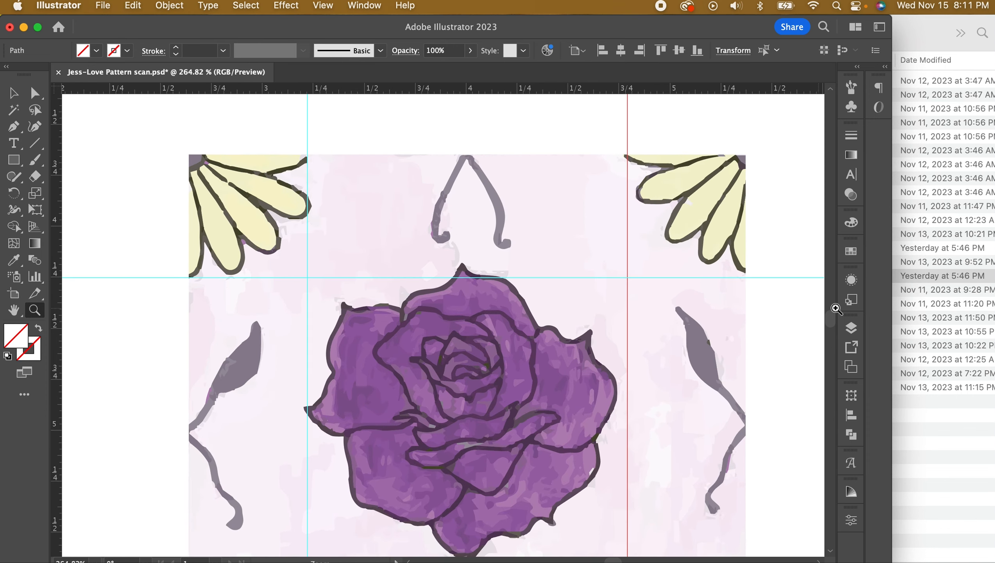
click(742, 278)
click(741, 276)
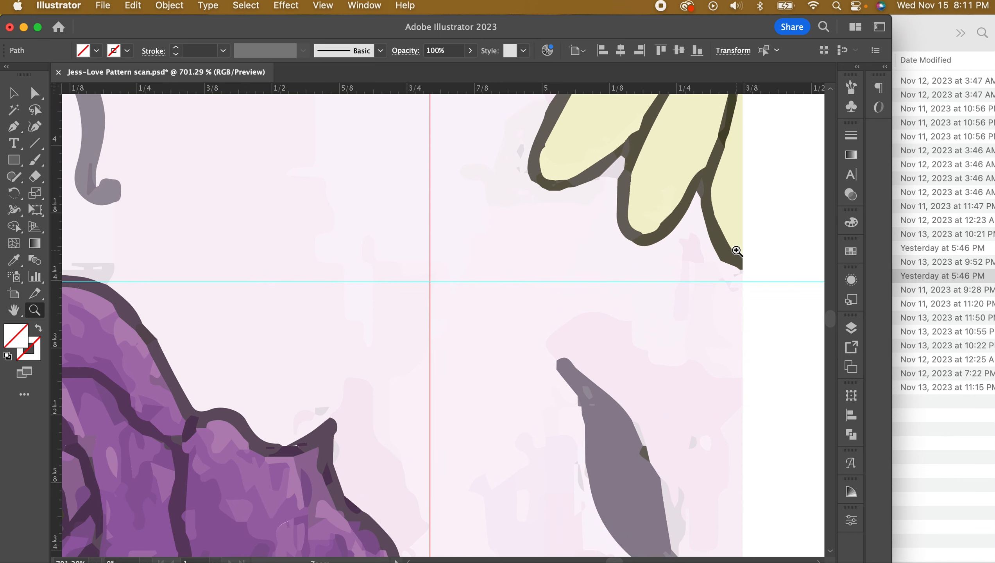
drag(736, 250, 765, 290)
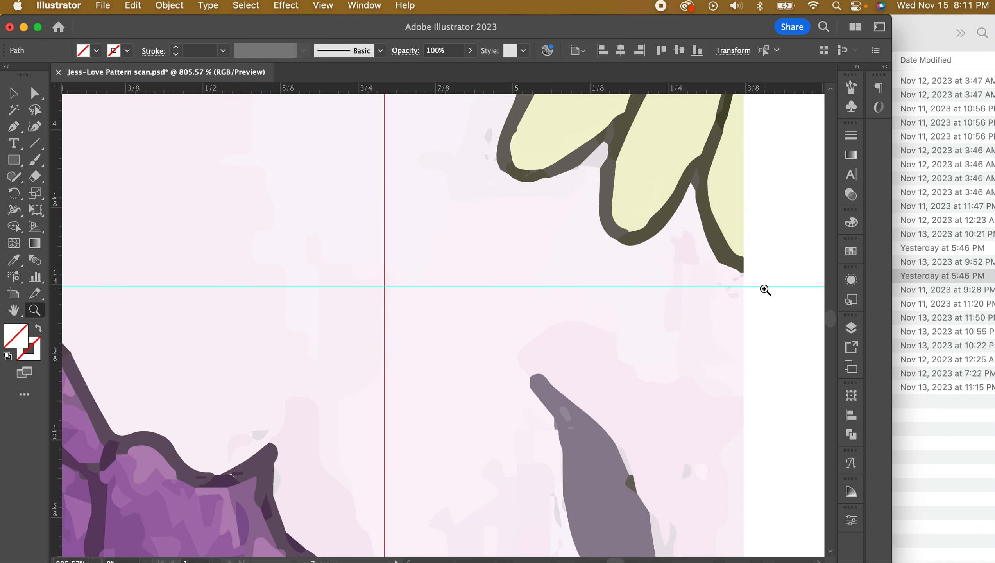
click(13, 95)
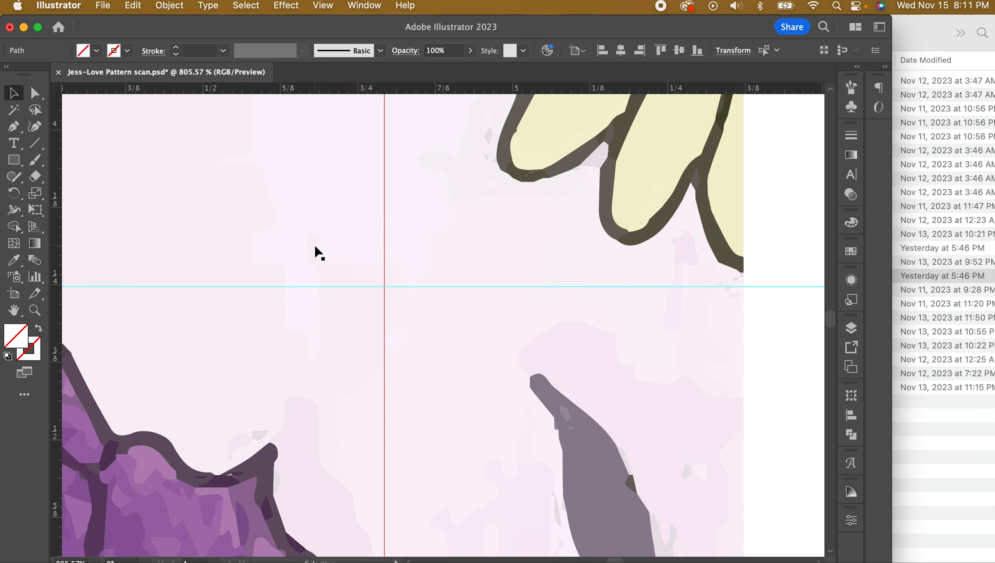
click(35, 93)
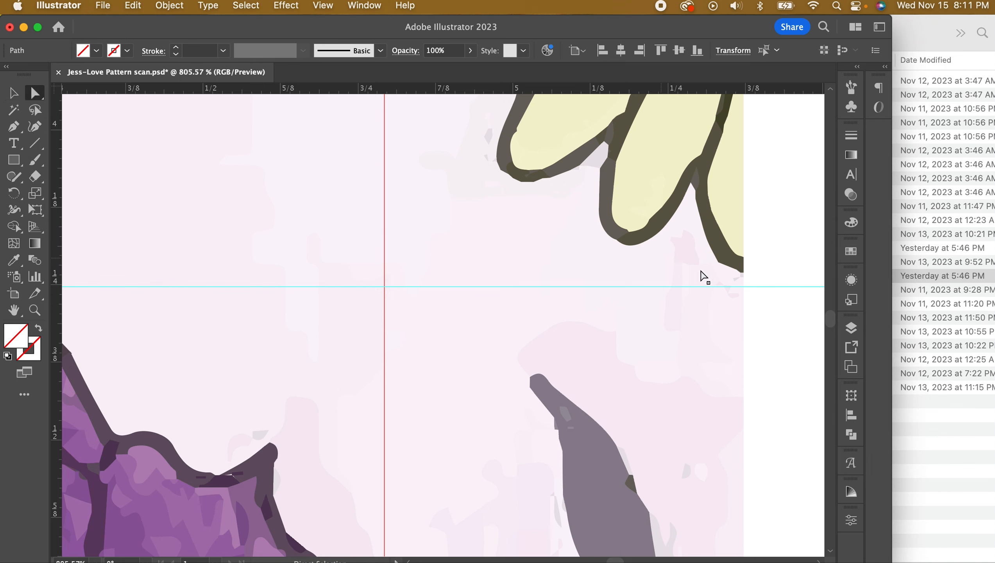
click(851, 328)
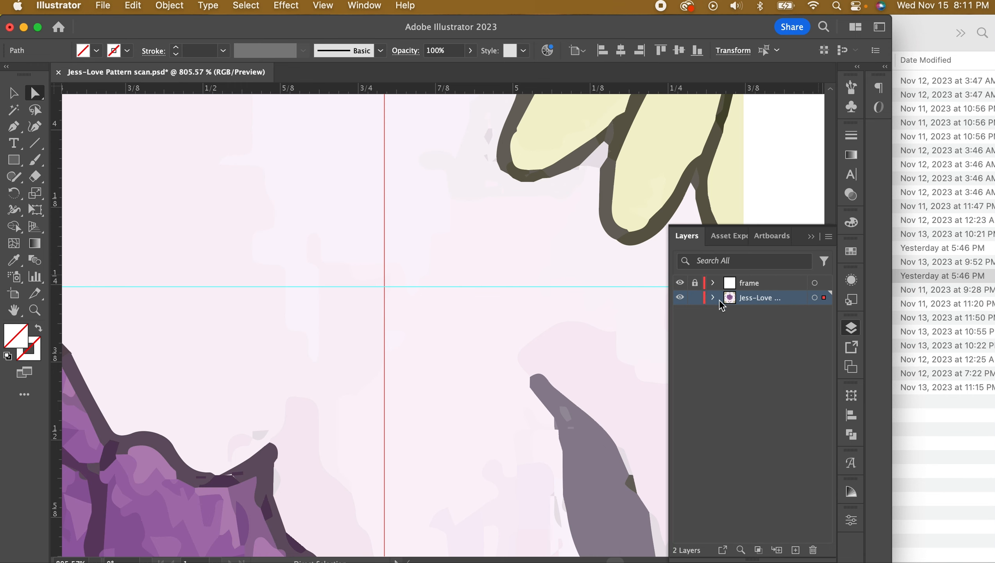
key(super+shift+a)
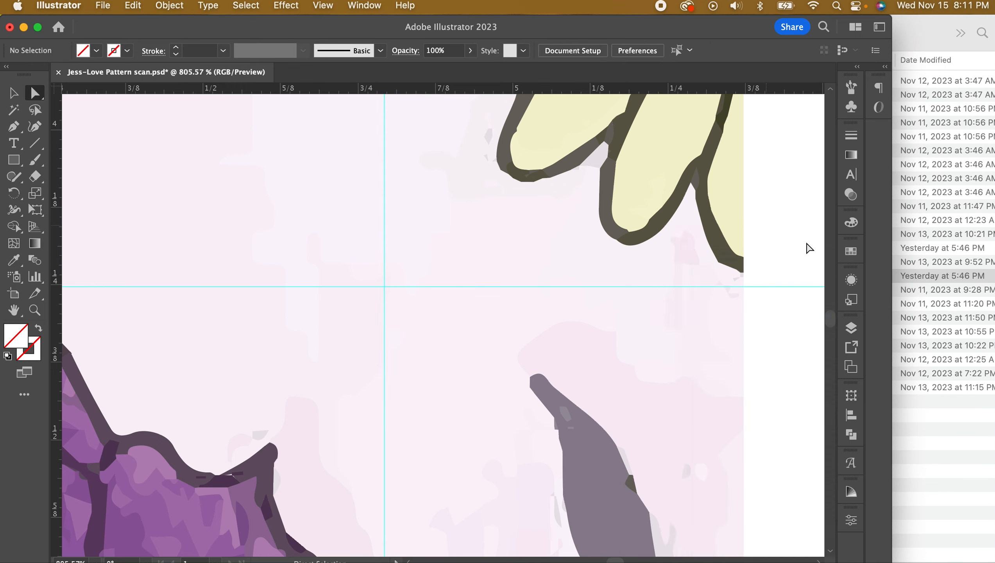
Select the petal-tip anchor points and nudge them down to the horizontal guide, then fit the page
drag(775, 260, 709, 300)
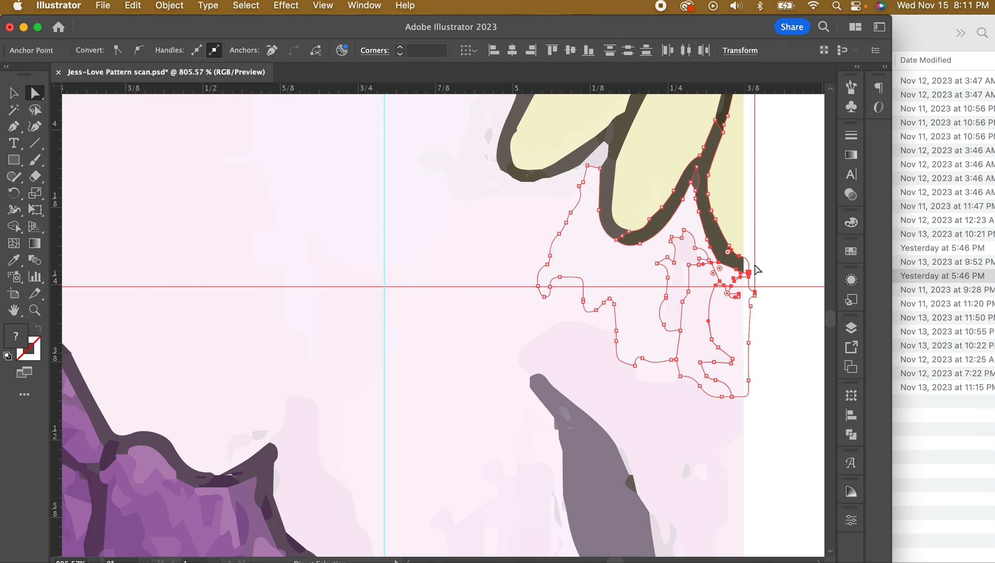
drag(782, 245, 712, 285)
drag(784, 225, 674, 285)
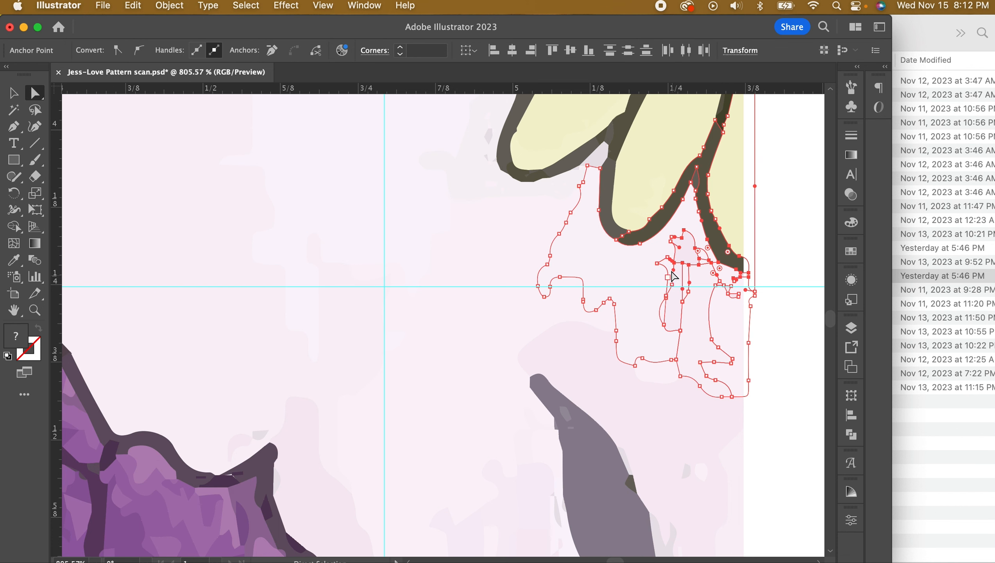
key(Down)
key(Down)
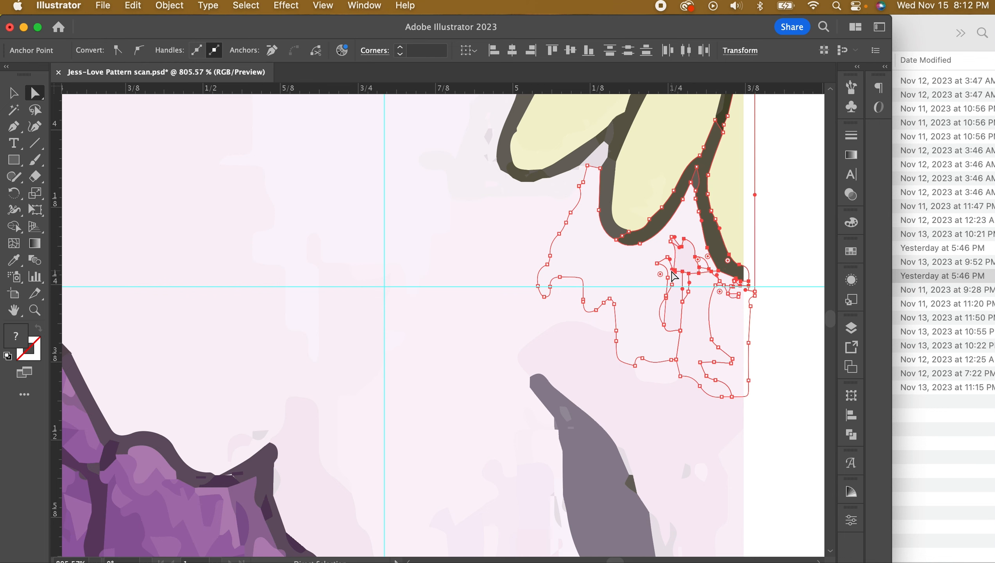
click(720, 267)
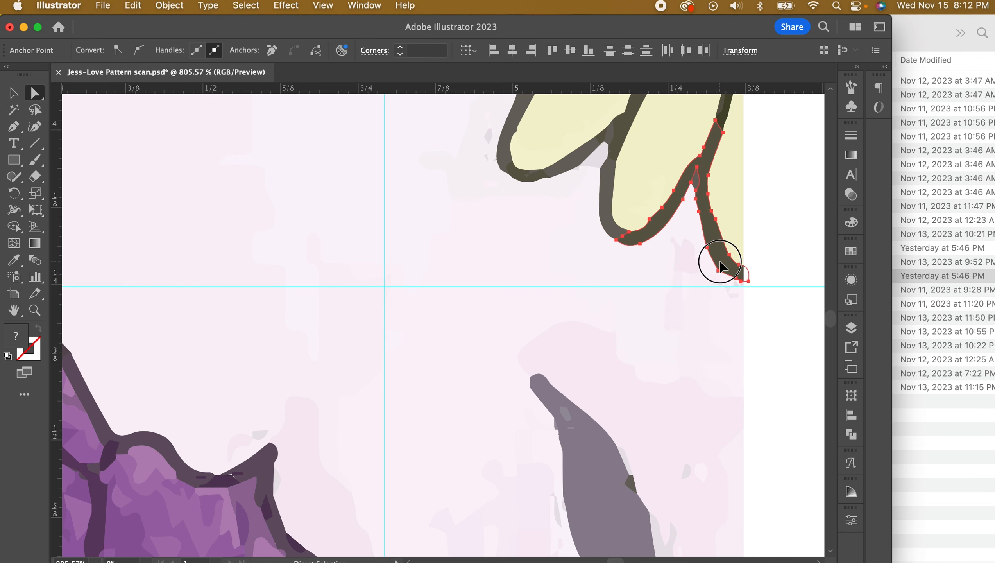
drag(774, 236, 695, 289)
key(Down)
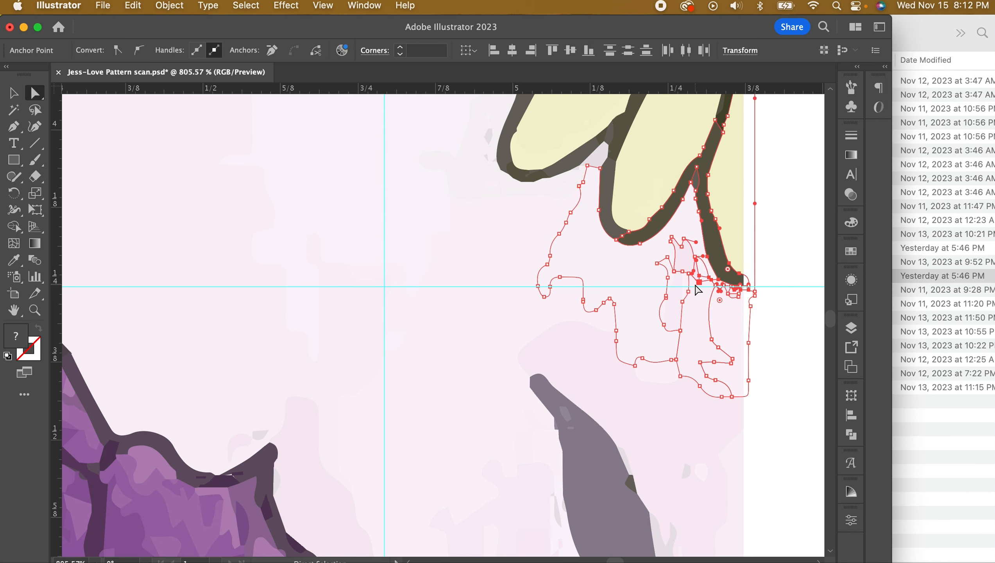
click(783, 324)
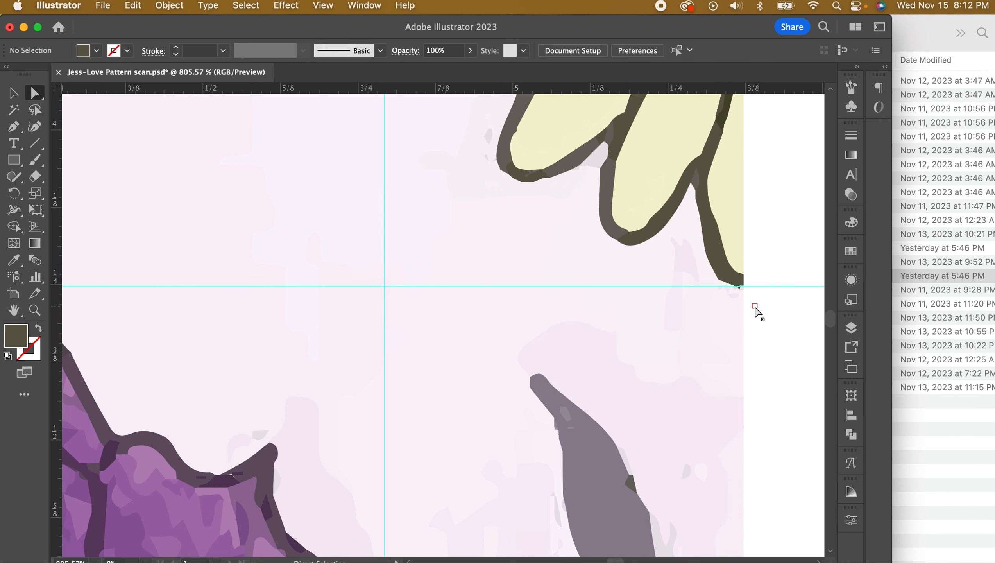
scroll(750, 347, down, 1)
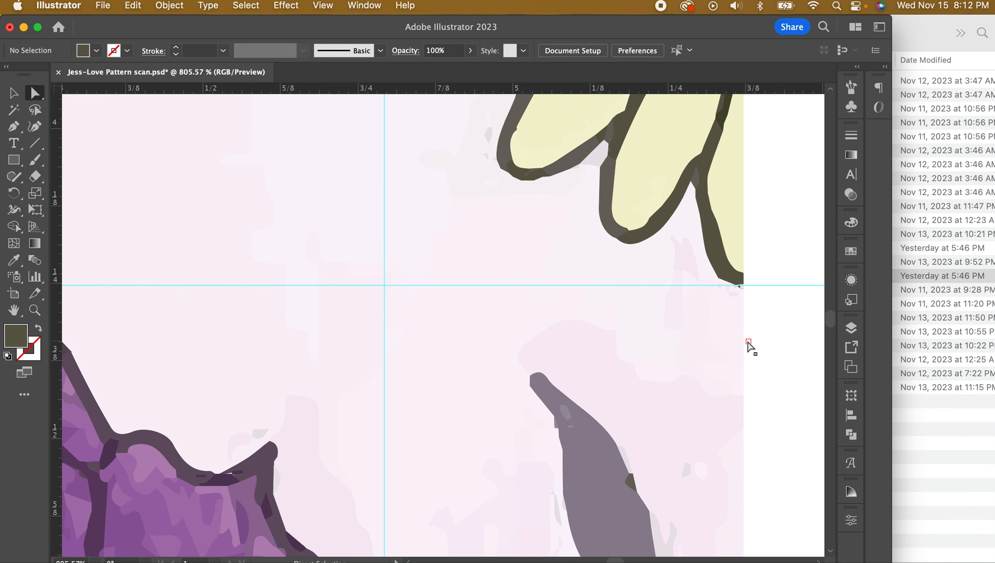
key(super+0)
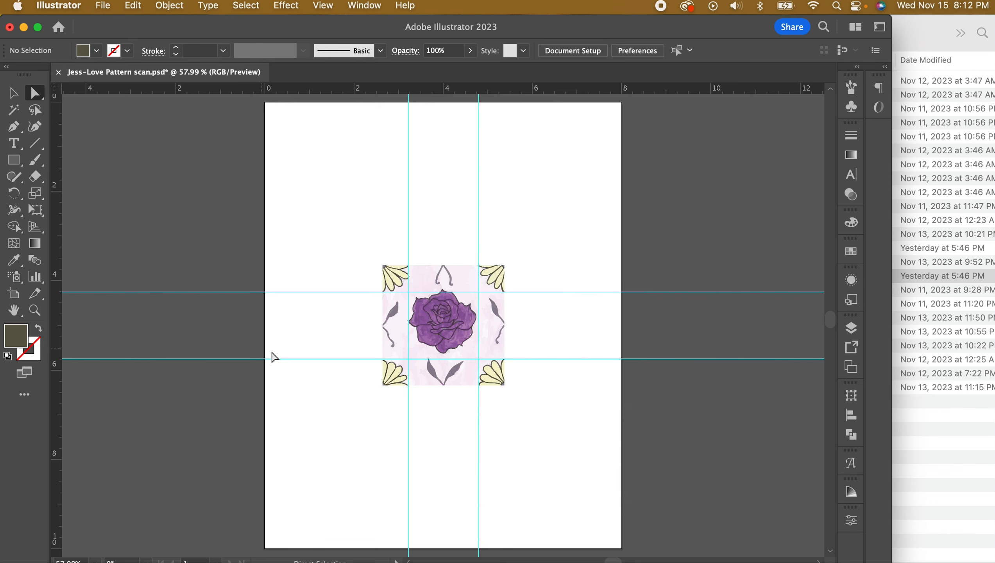
Zoom in closely on the lower-left daisy's outline at the tile's edge
click(35, 310)
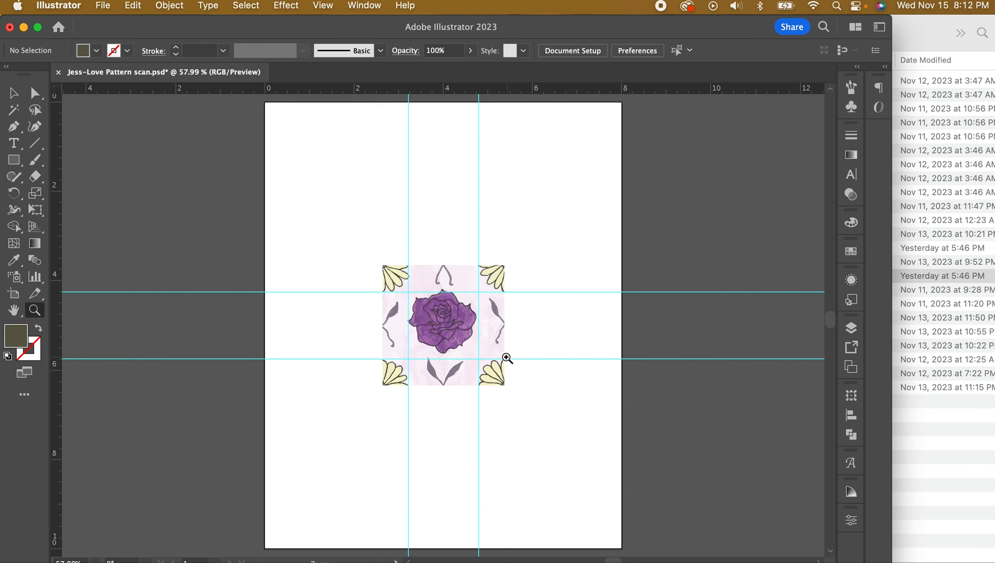
click(505, 358)
click(506, 365)
click(518, 360)
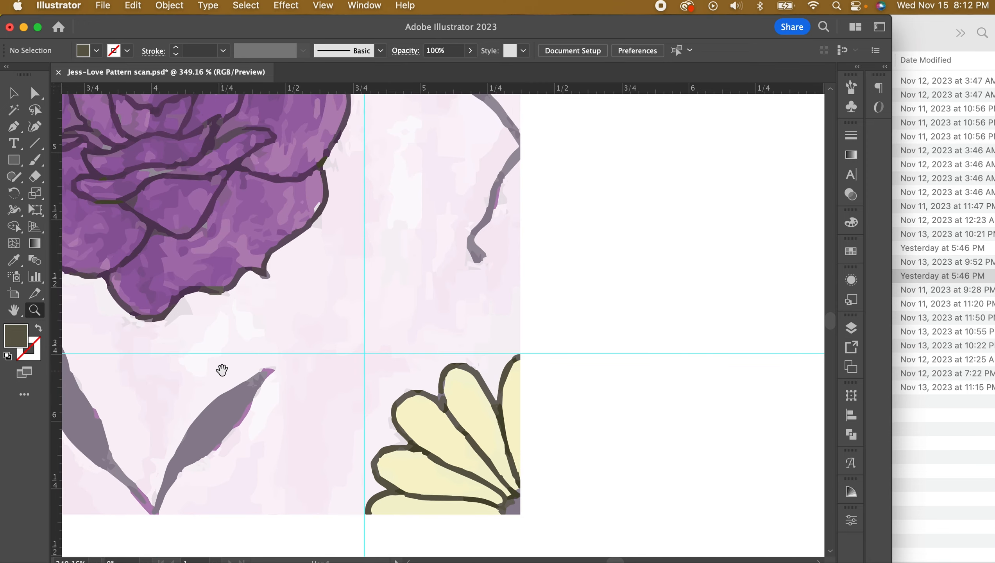
drag(196, 365, 541, 358)
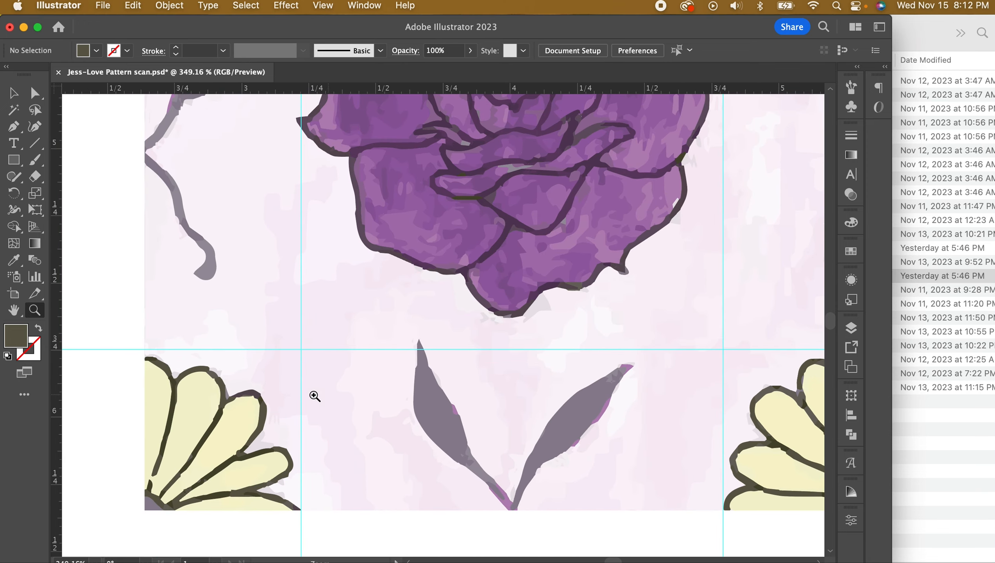
drag(111, 337, 404, 416)
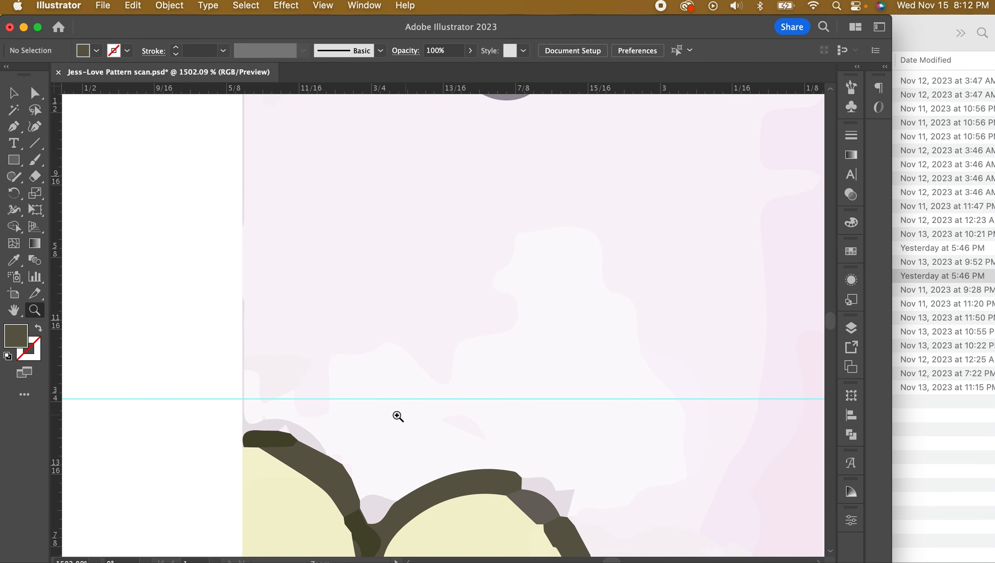
Nudge the lower-left daisy outline's tip anchors up to meet the horizontal guide
click(33, 93)
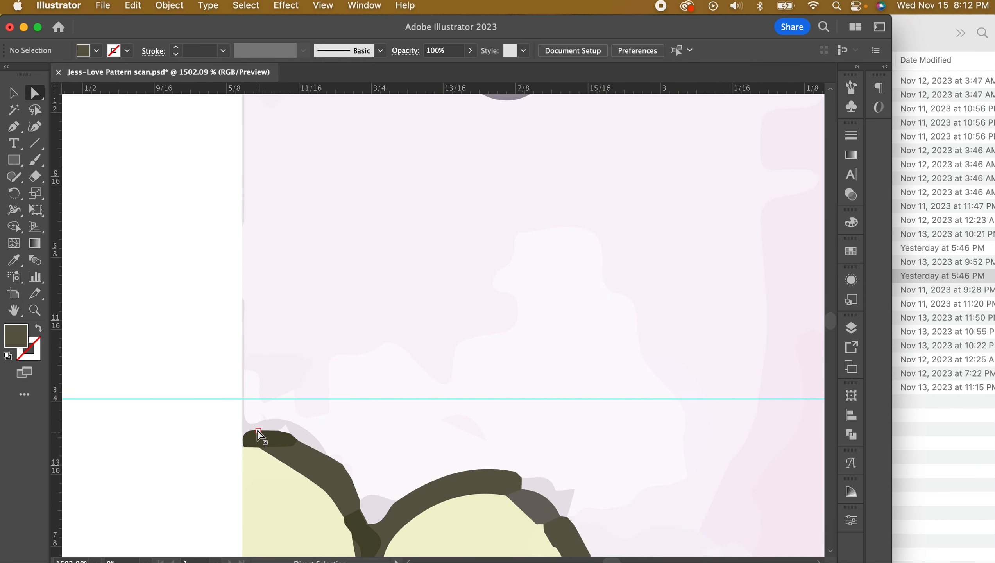
click(240, 424)
drag(238, 425, 295, 477)
drag(170, 407, 291, 469)
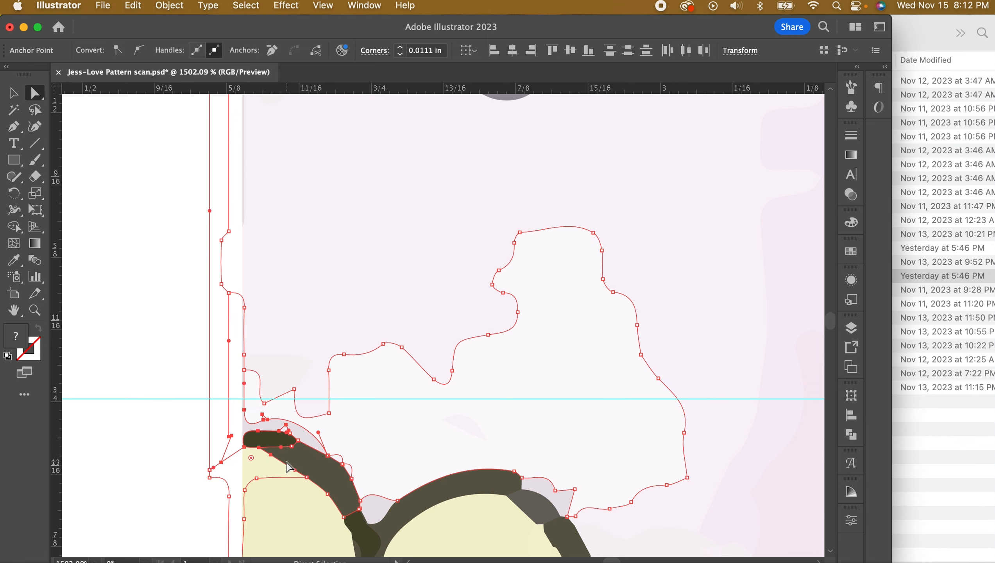
key(Up)
key(Up)
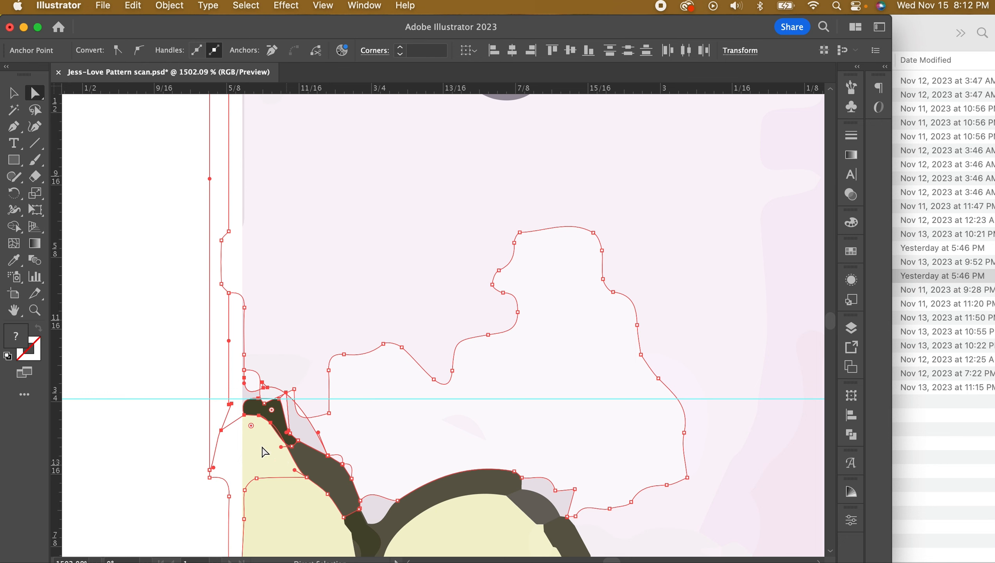
click(156, 315)
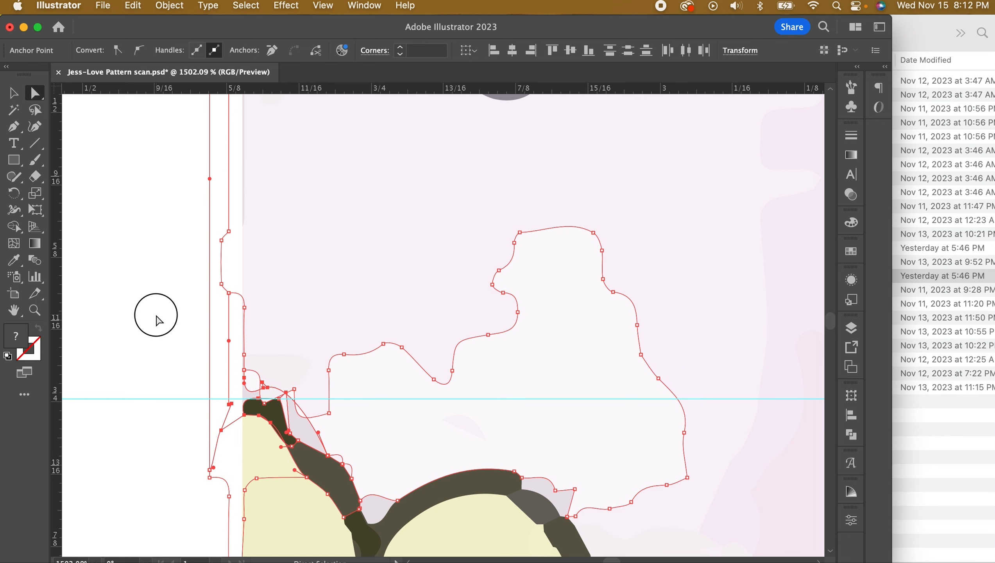
click(287, 427)
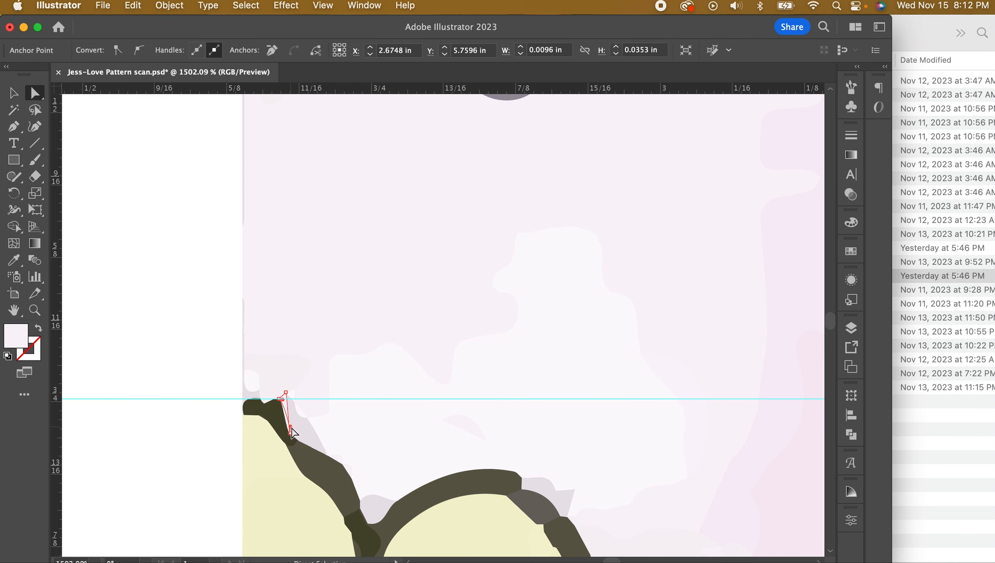
Fit the page, then zoom in on the top-right daisy petal
key(super+0)
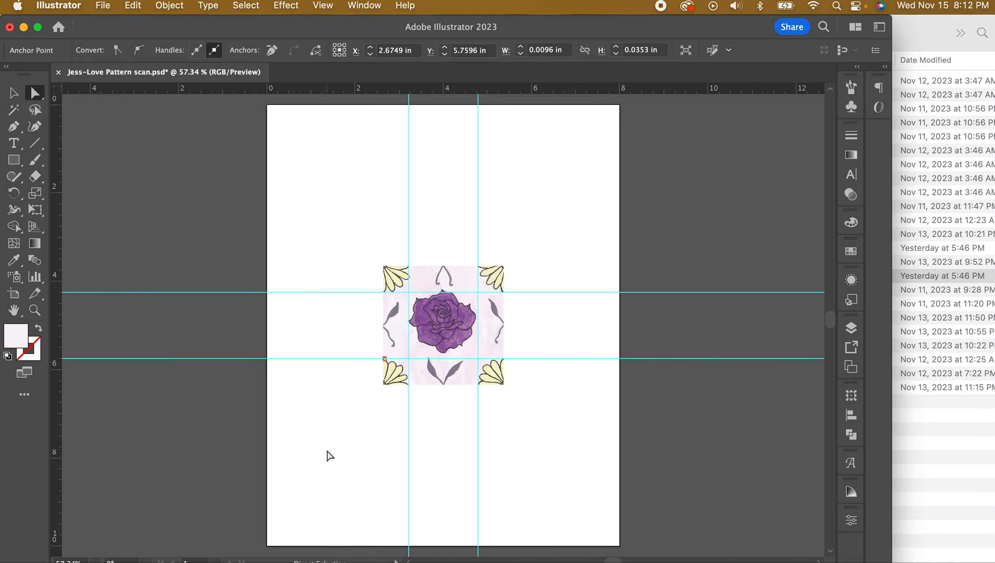
click(35, 311)
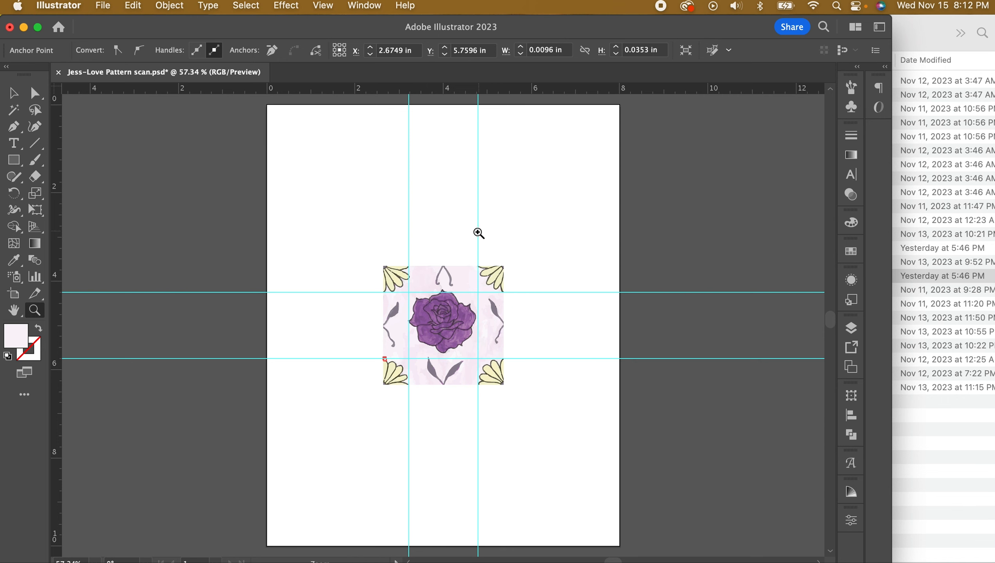
drag(473, 385, 592, 446)
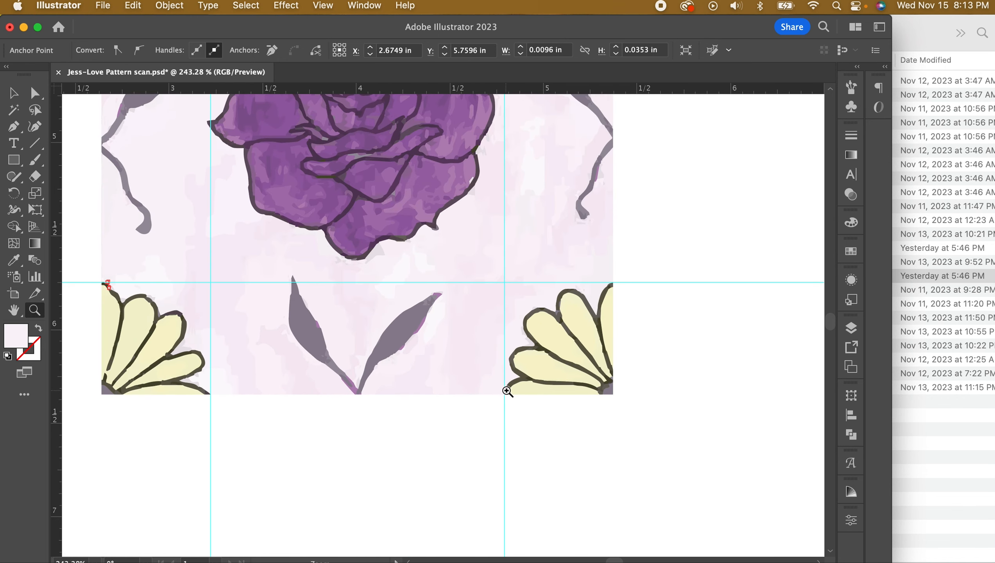
scroll(548, 320, up, 10)
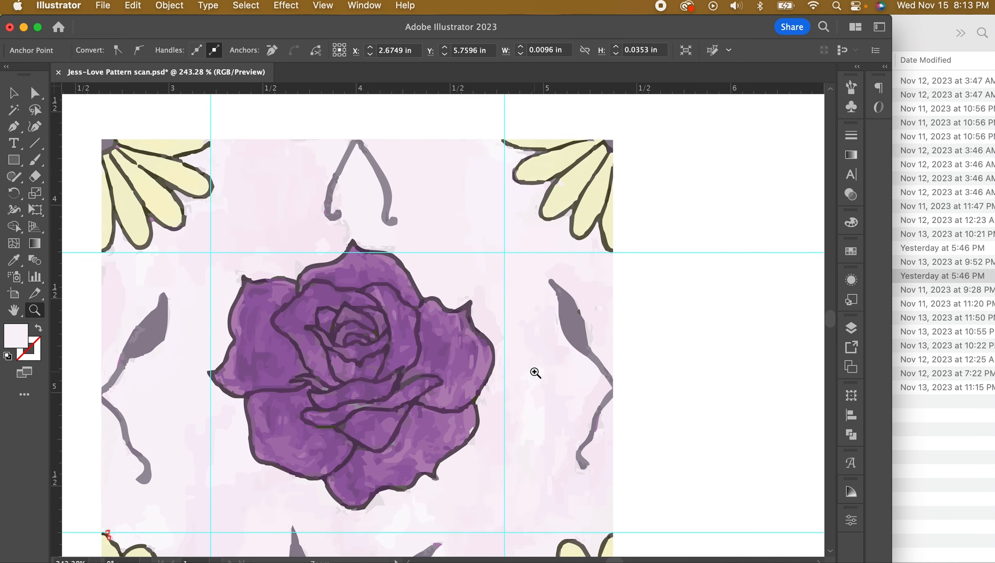
scroll(535, 372, up, 5)
drag(506, 280, 806, 436)
key(a)
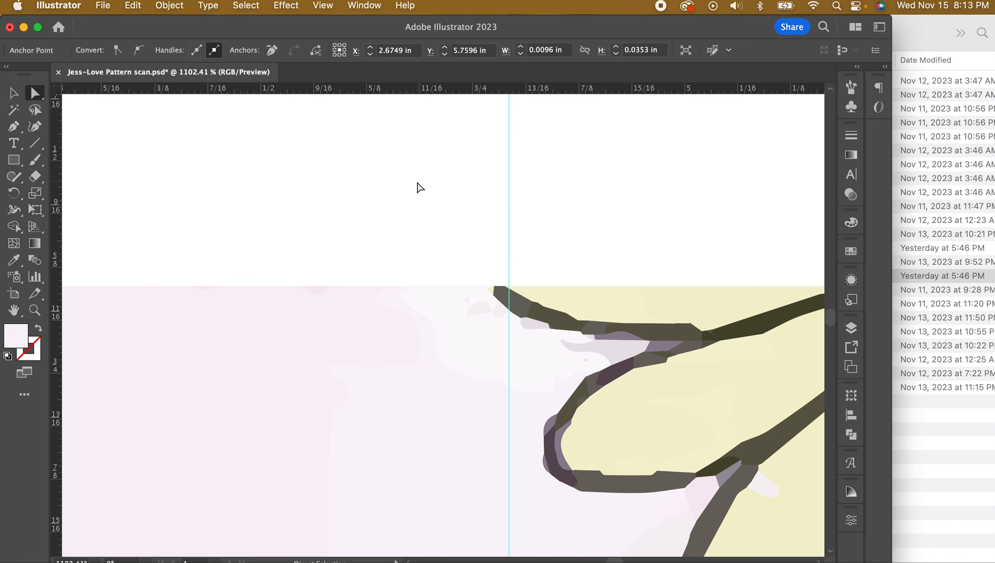
Nudge the top-right daisy outline's end anchors right onto the vertical guide
mouse_move(434, 199)
mouse_down()
mouse_move(506, 257)
mouse_move(523, 334)
mouse_up()
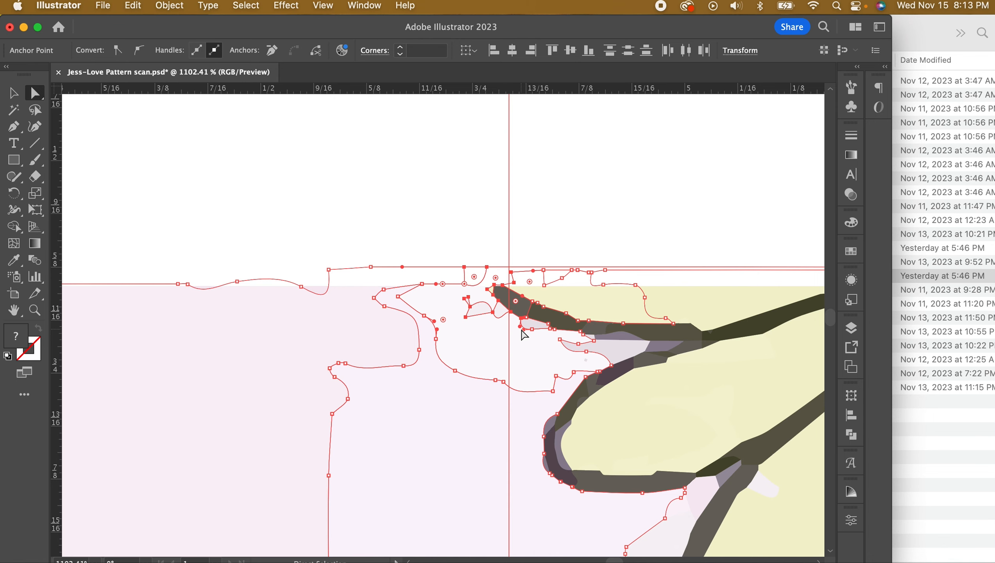
key(Right)
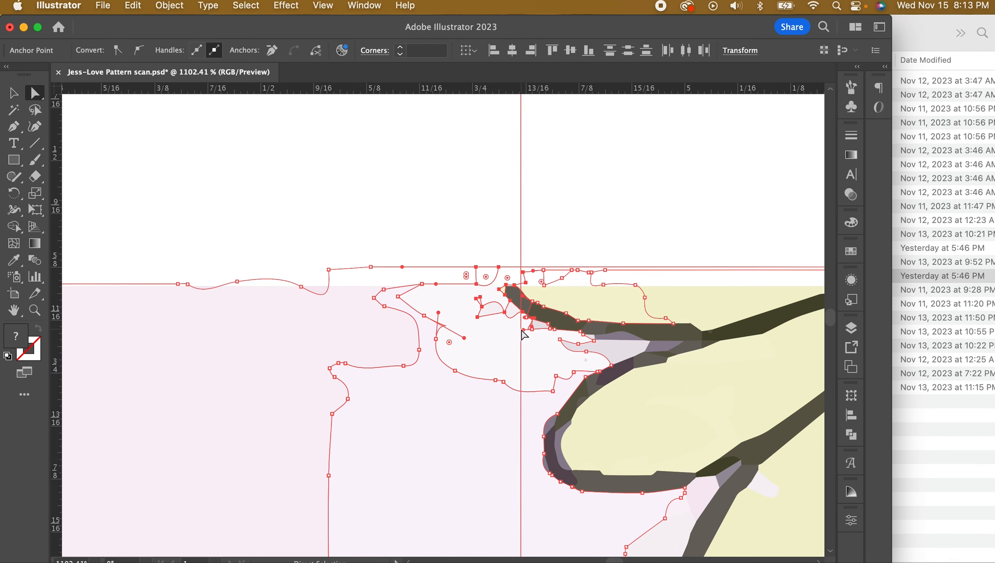
key(Left)
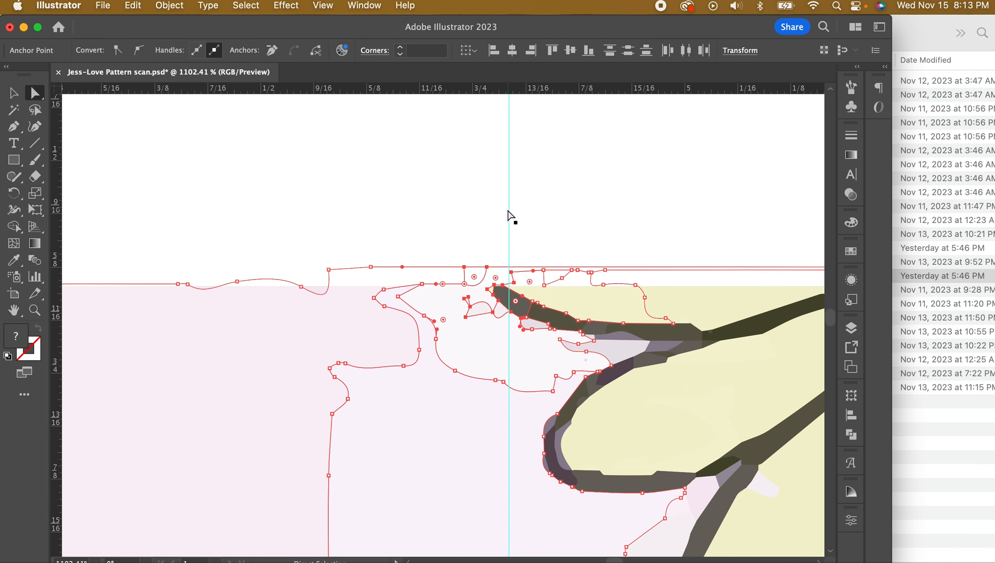
key(Right)
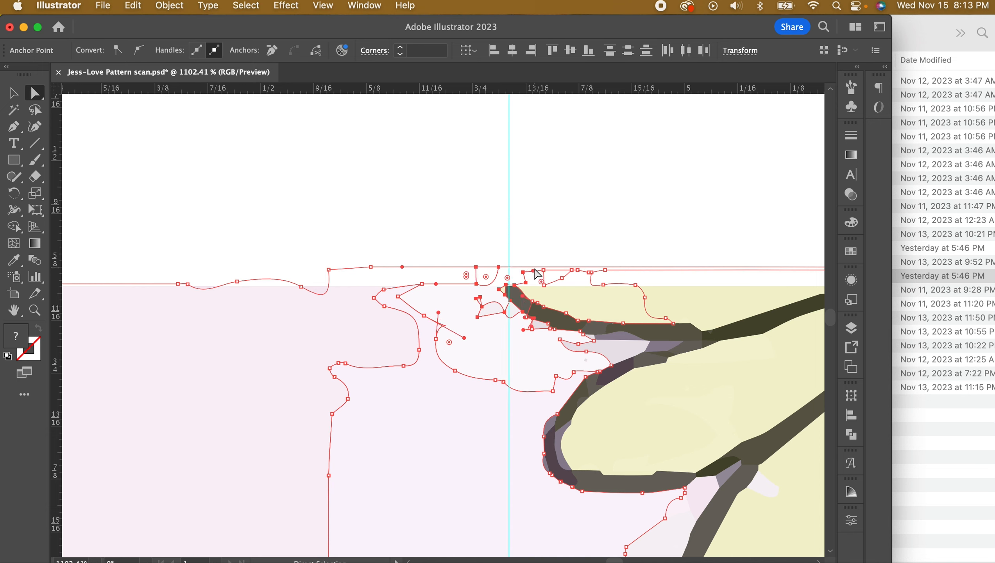
key(super+0)
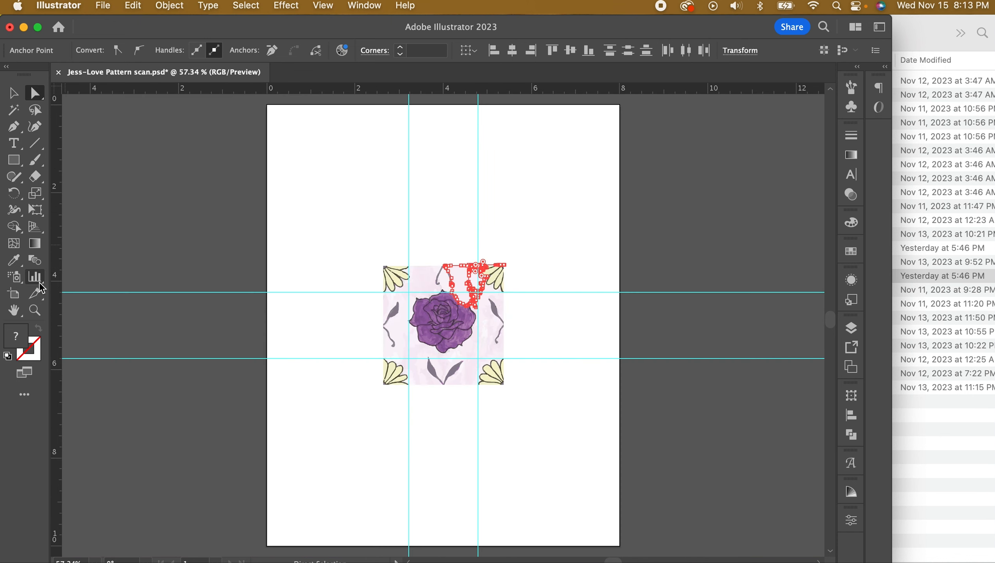
Check the top-left and lower-left daisies up close, then fit the page and deselect
click(44, 309)
drag(409, 266, 530, 319)
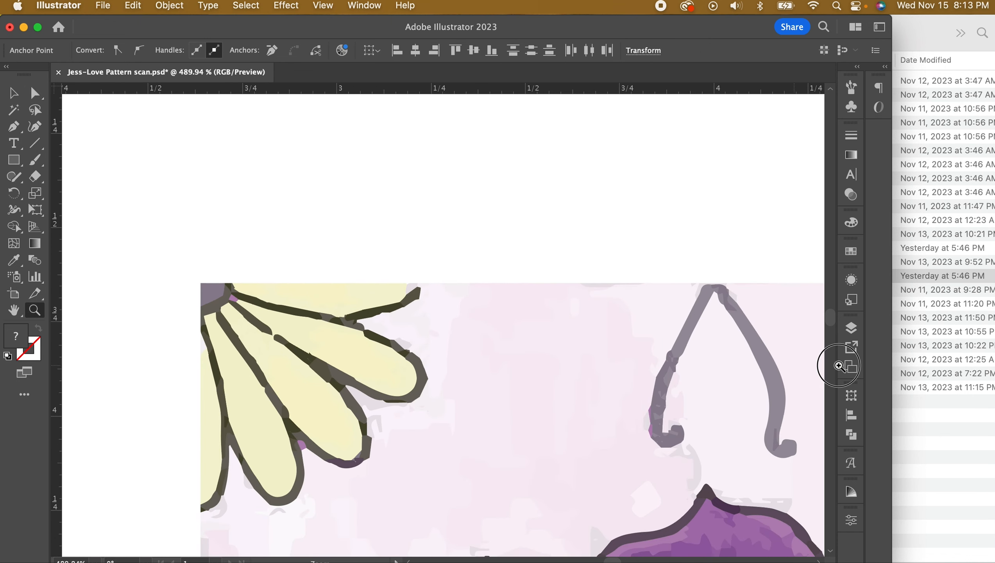
scroll(484, 349, down, 15)
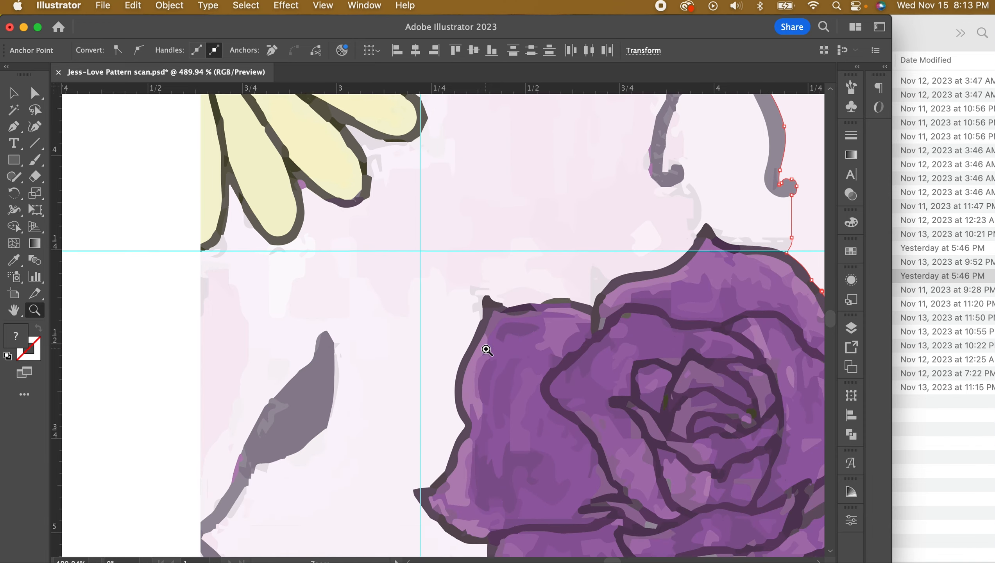
scroll(487, 349, down, 10)
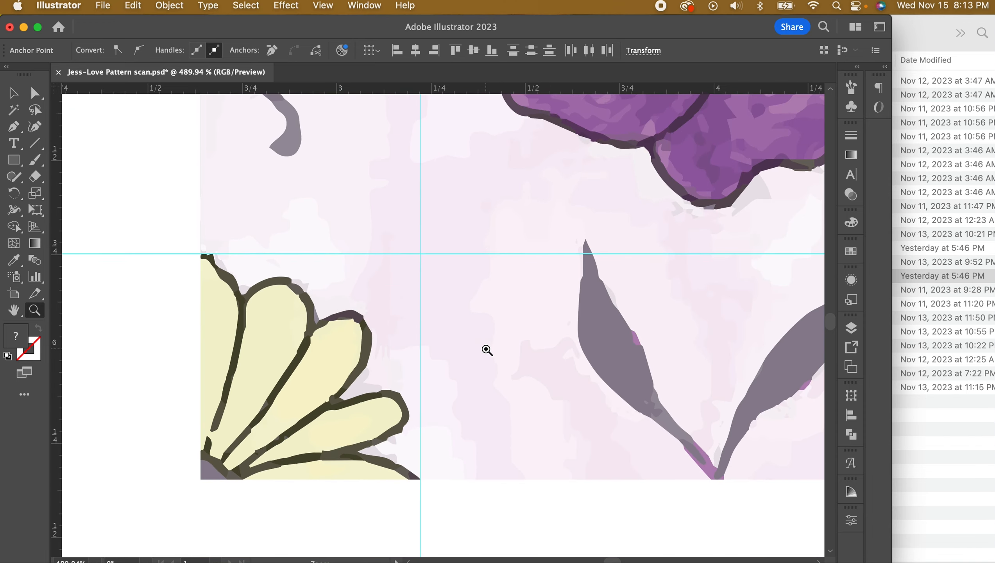
drag(421, 457, 529, 482)
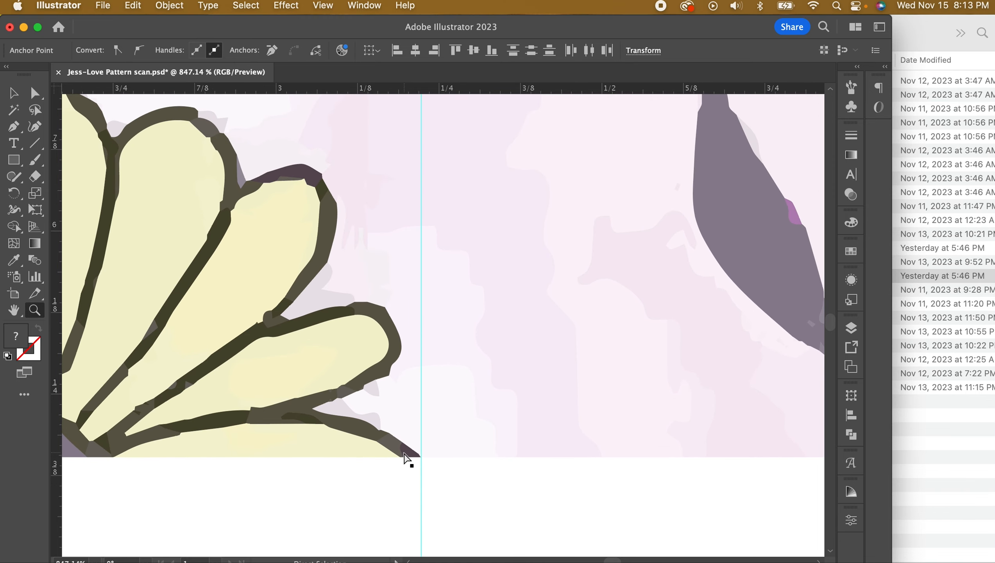
key(super+0)
key(v)
click(575, 321)
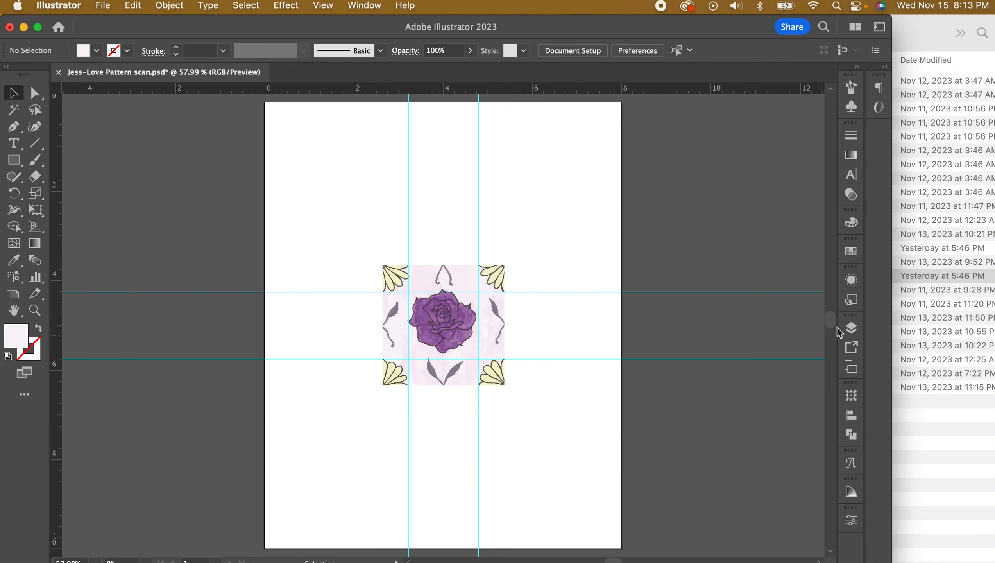
Unlock the frame layer in the Layers panel
click(854, 325)
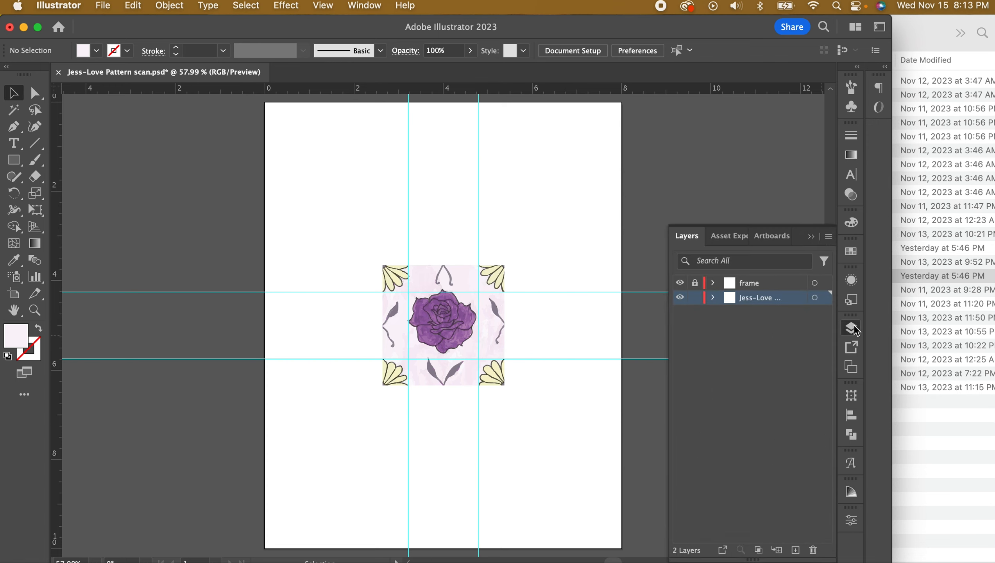
click(741, 284)
click(694, 283)
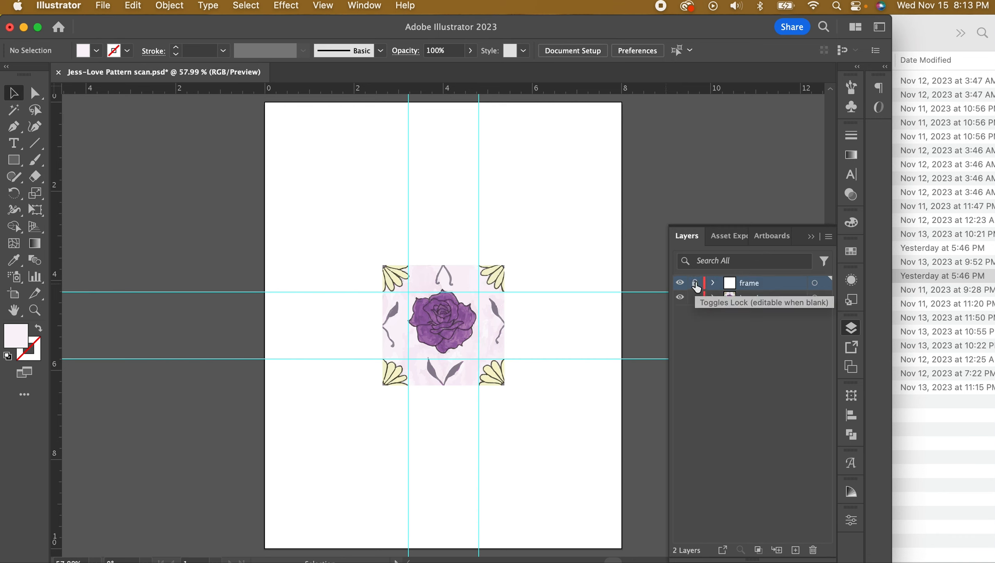
click(694, 284)
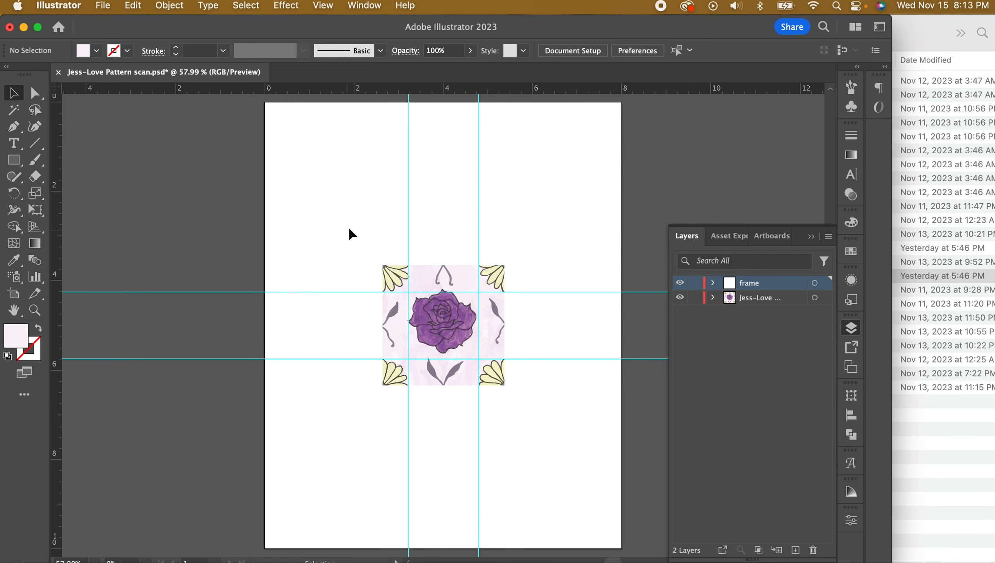
click(246, 6)
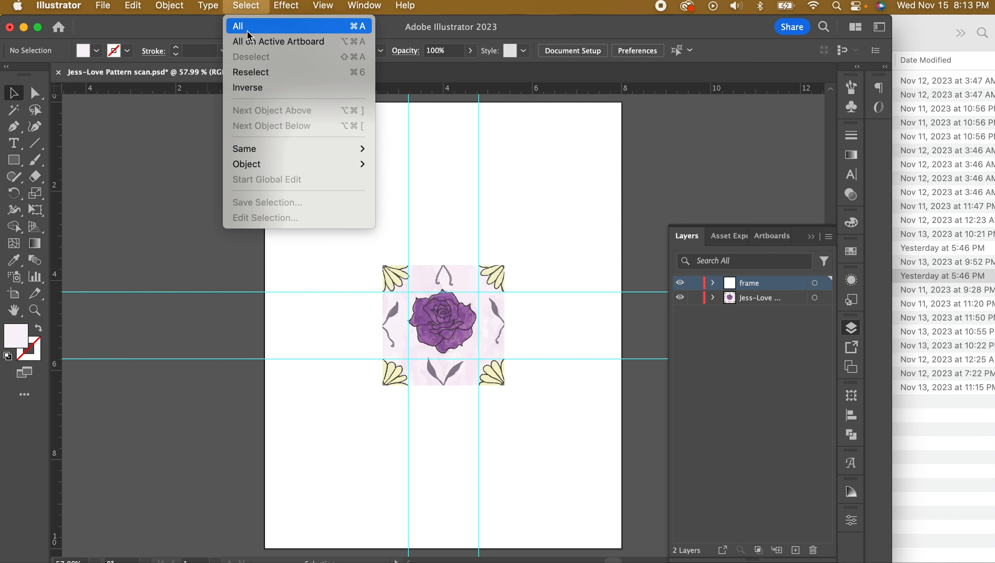
Select all the tile artwork and apply the Pathfinder Trim to it
click(247, 31)
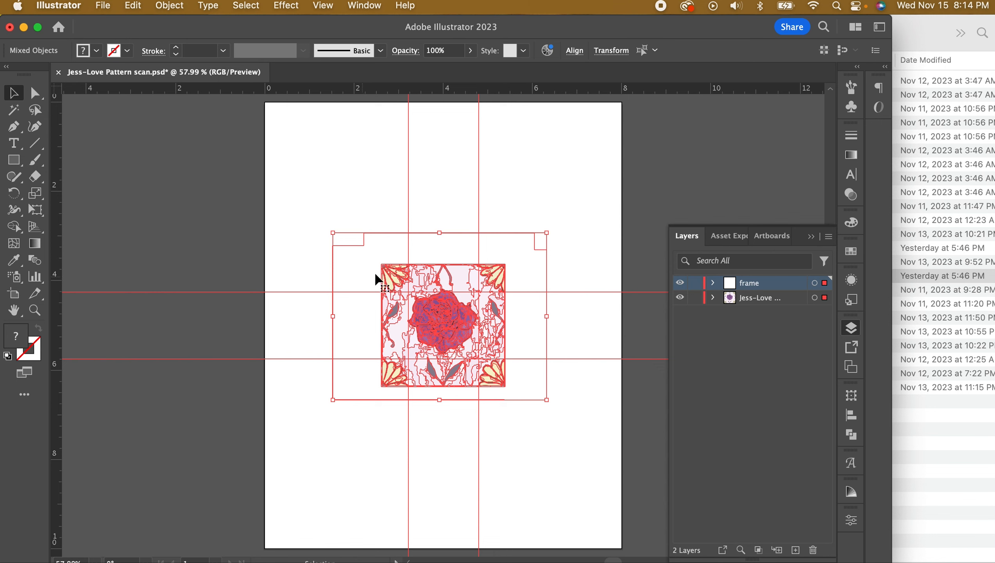
click(851, 434)
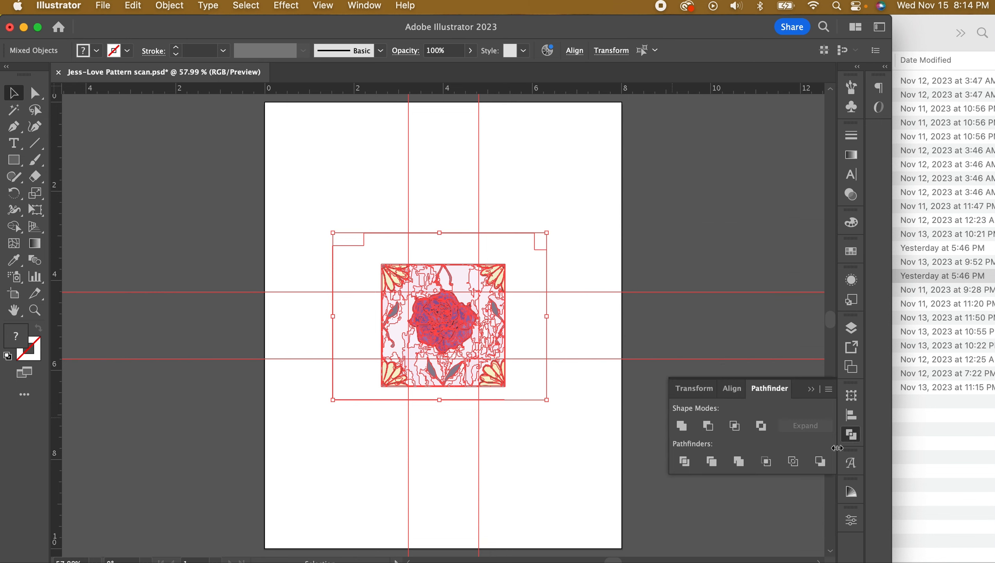
click(711, 462)
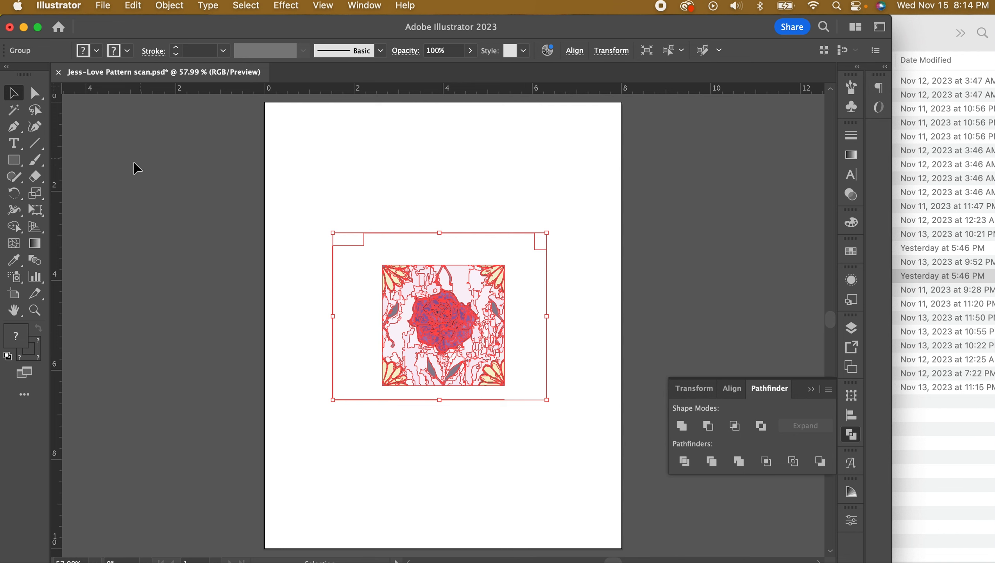
Ungroup the trimmed rose tile artwork
click(376, 227)
click(383, 242)
click(169, 6)
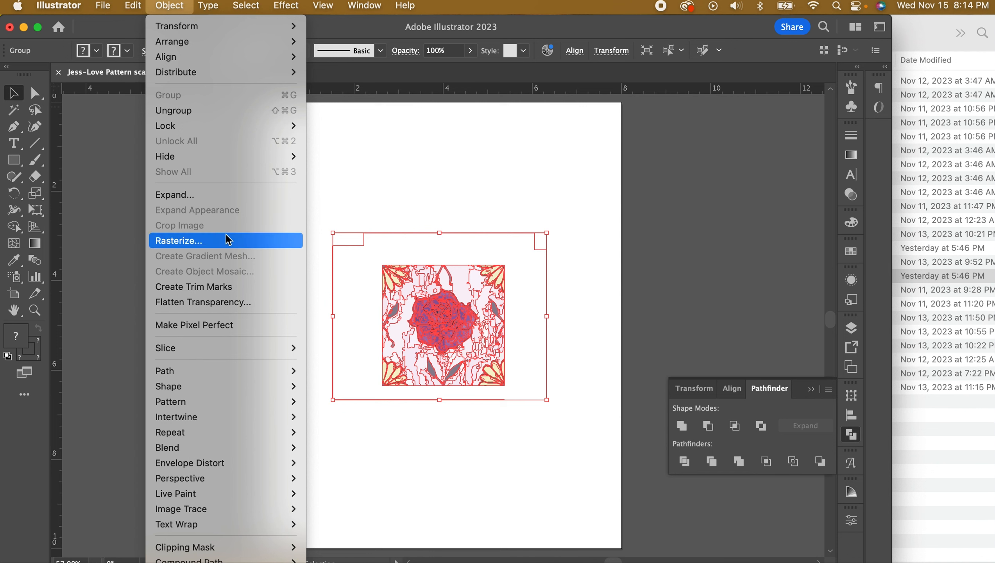
click(186, 112)
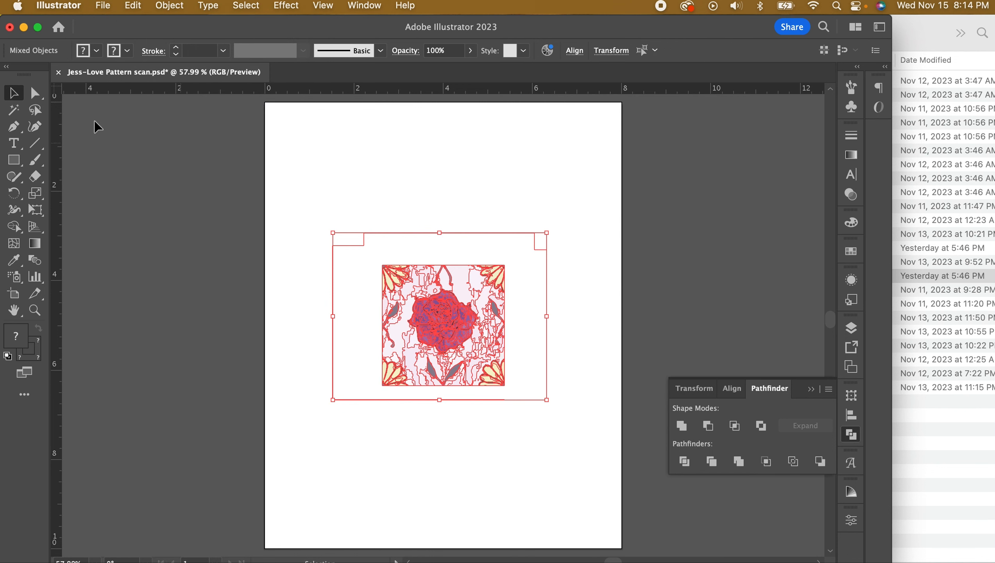
Clear the selection and zoom in on the rose tile
click(430, 185)
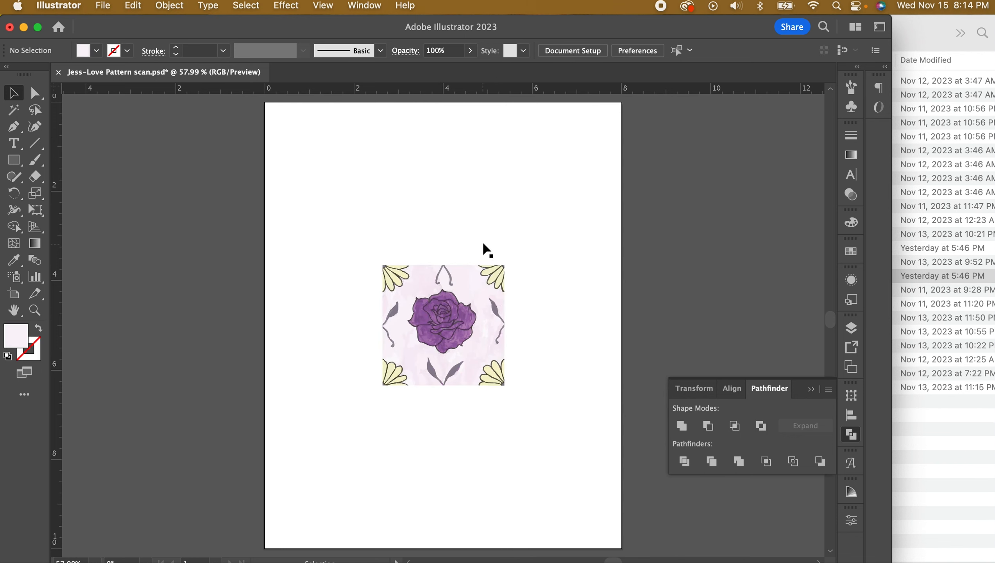
click(486, 250)
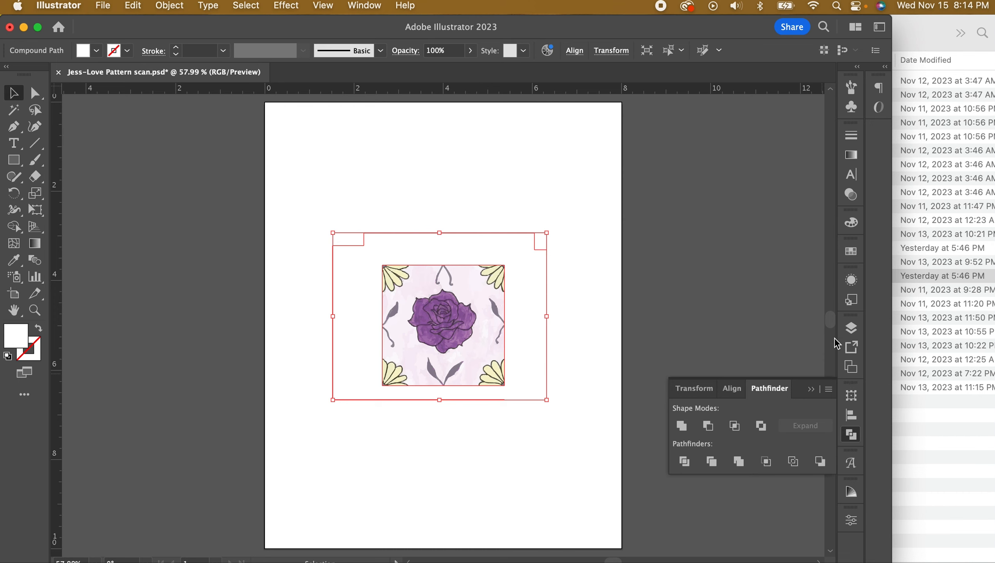
key(super+shift+a)
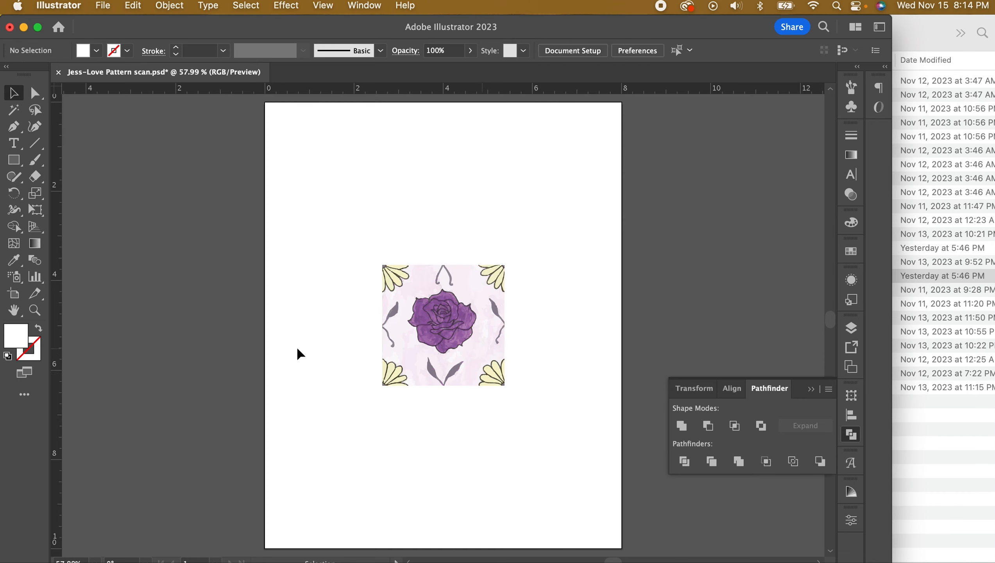
click(37, 314)
click(441, 315)
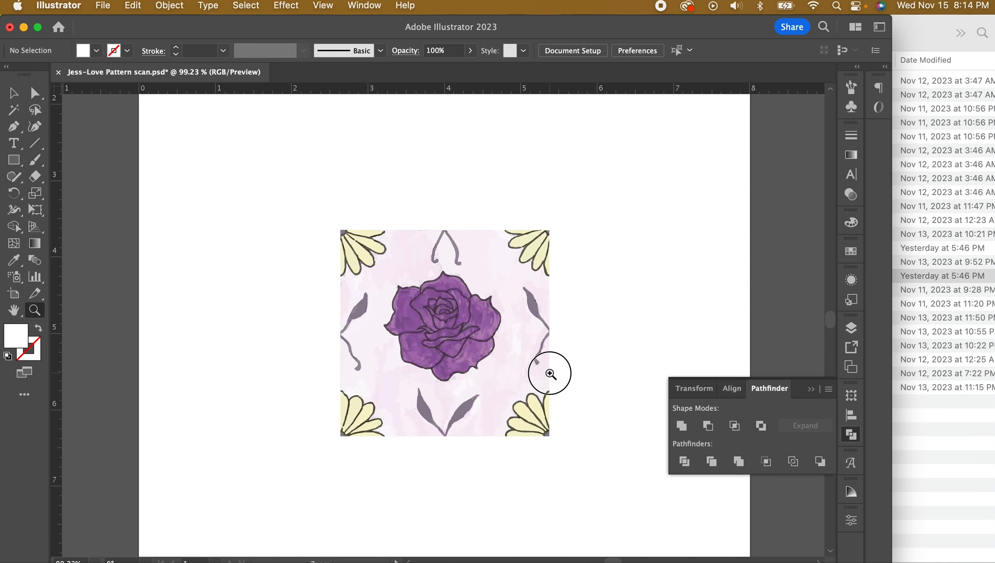
click(13, 93)
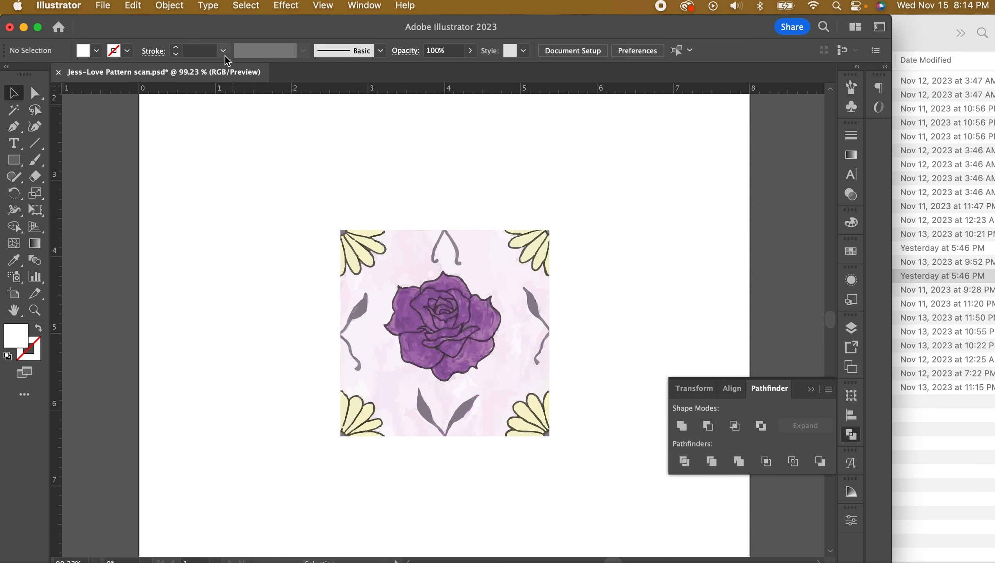
click(246, 5)
Make a pattern from all the tile artwork and name the swatch 'Love'
click(254, 27)
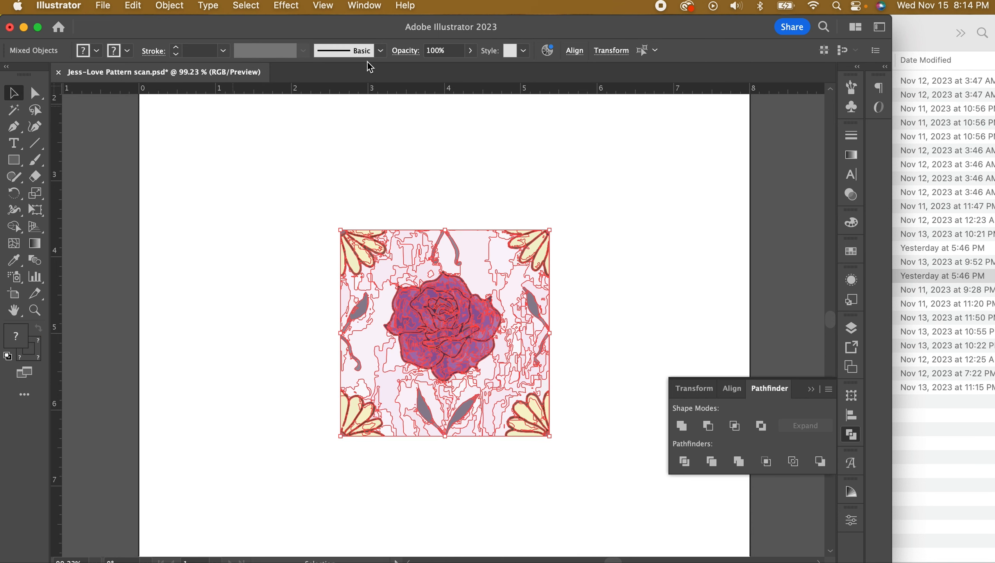
click(166, 6)
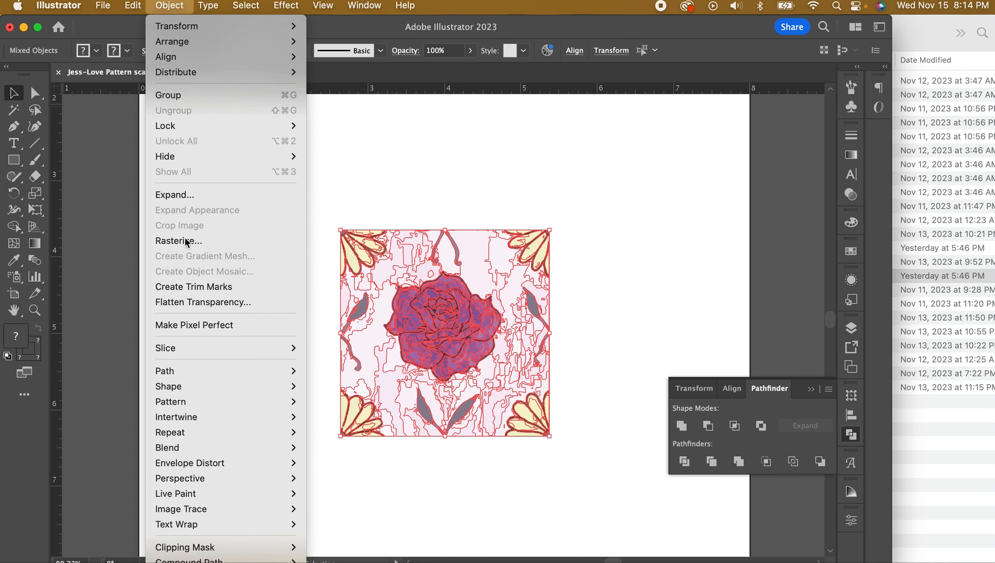
click(341, 402)
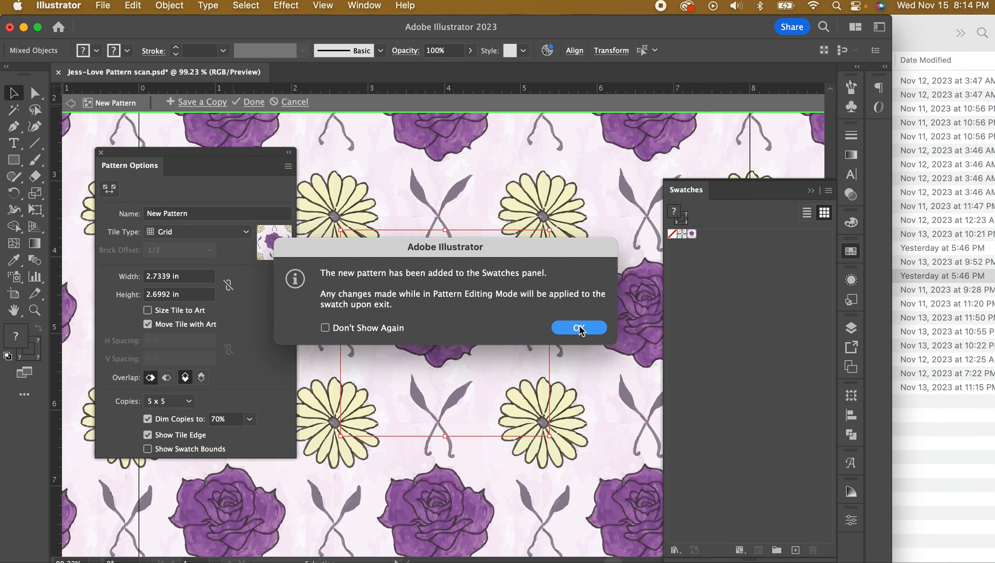
click(580, 330)
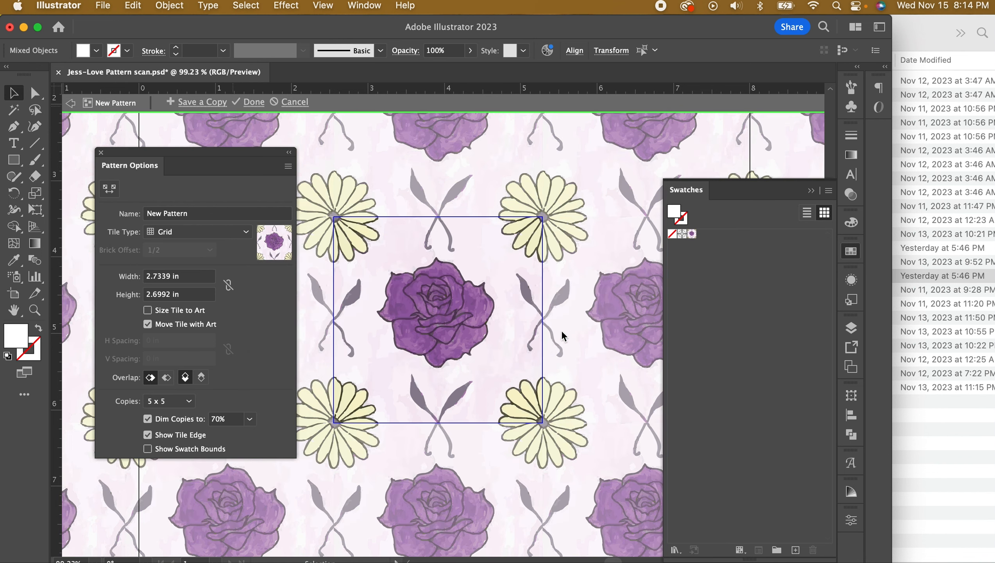
click(565, 337)
click(187, 213)
triple_click(186, 213)
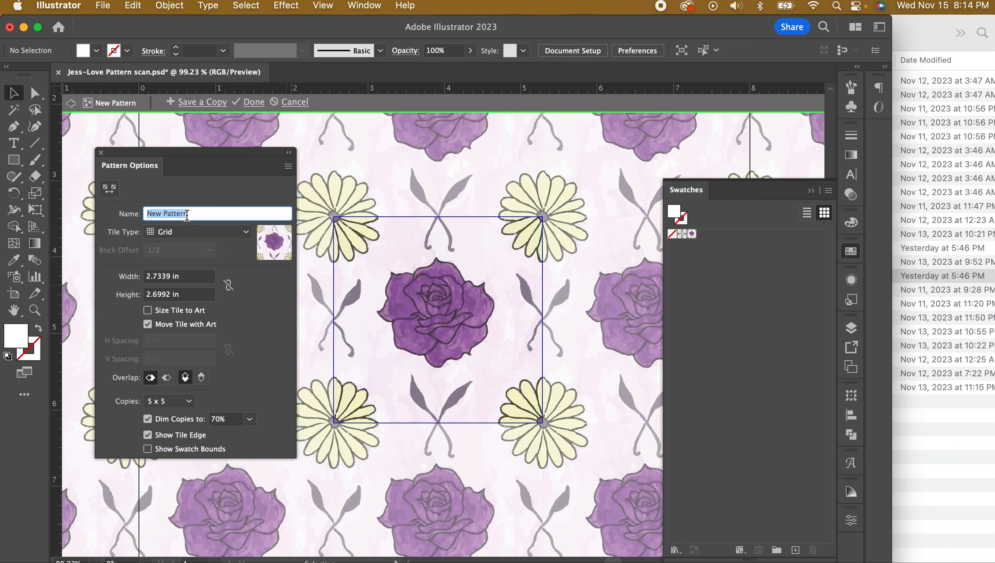
text(Love)
click(259, 104)
click(259, 104)
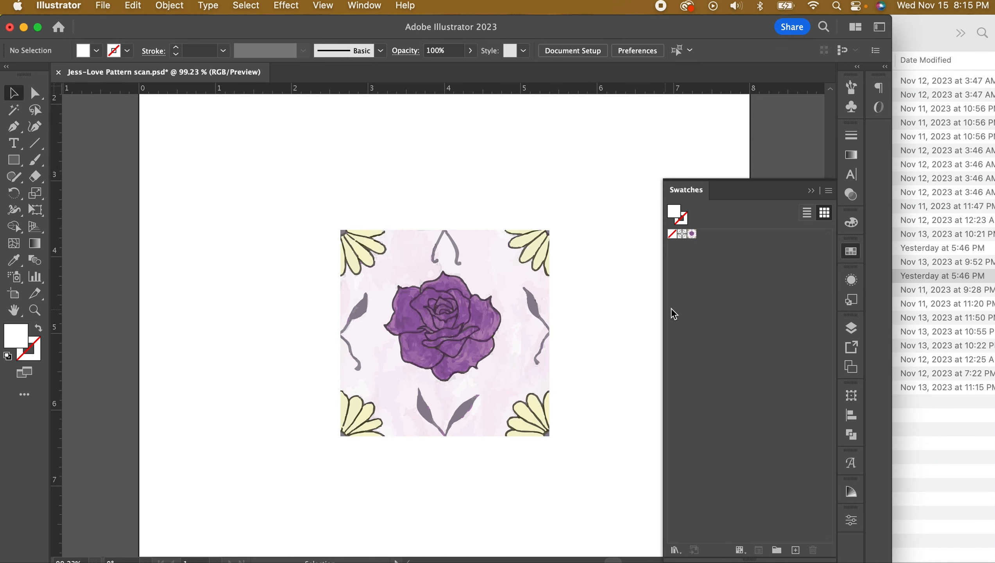
Add a new top layer named 'Love pattern' and hide the frame layer
click(852, 329)
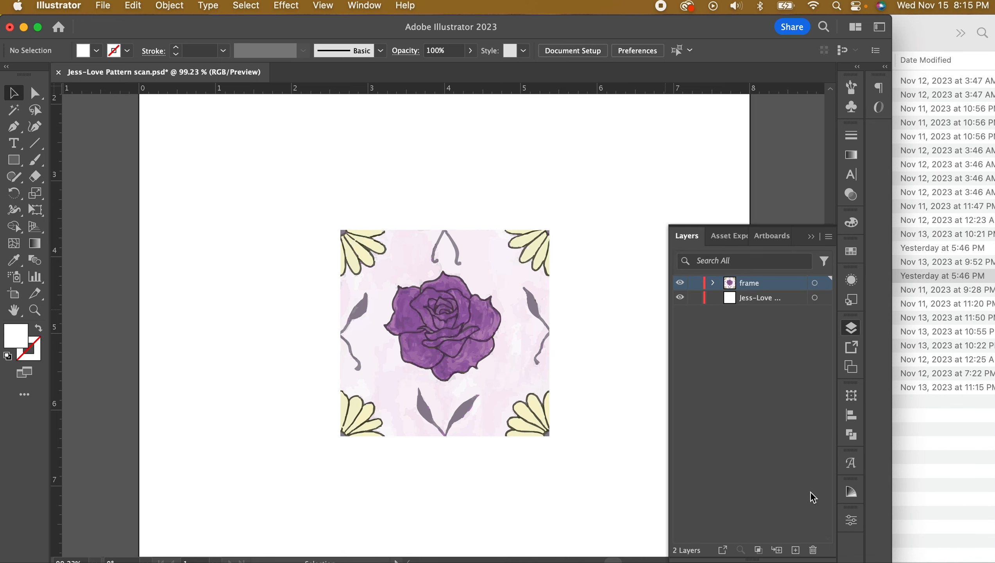
click(797, 551)
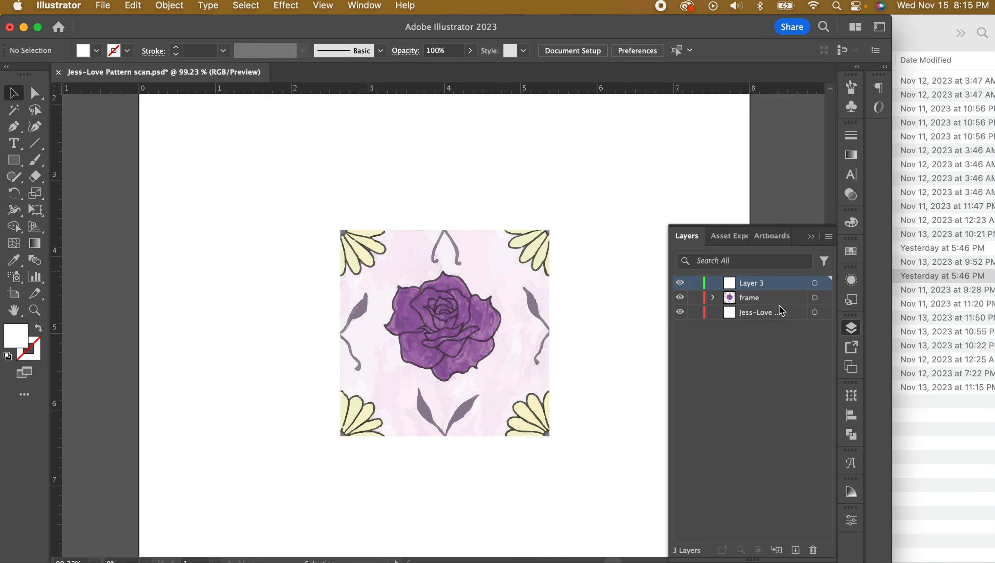
click(680, 298)
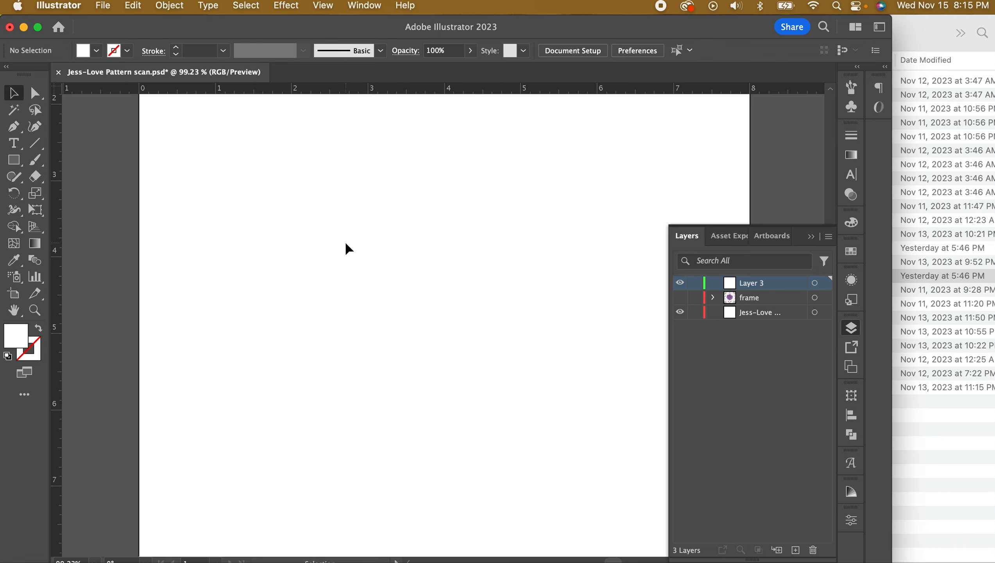
double_click(742, 282)
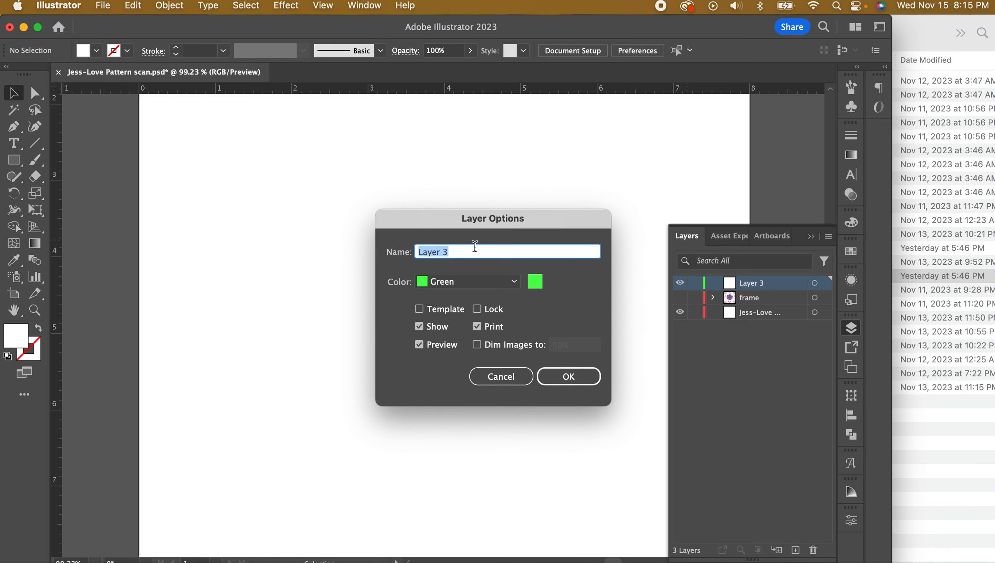
text(Love pattern)
click(563, 376)
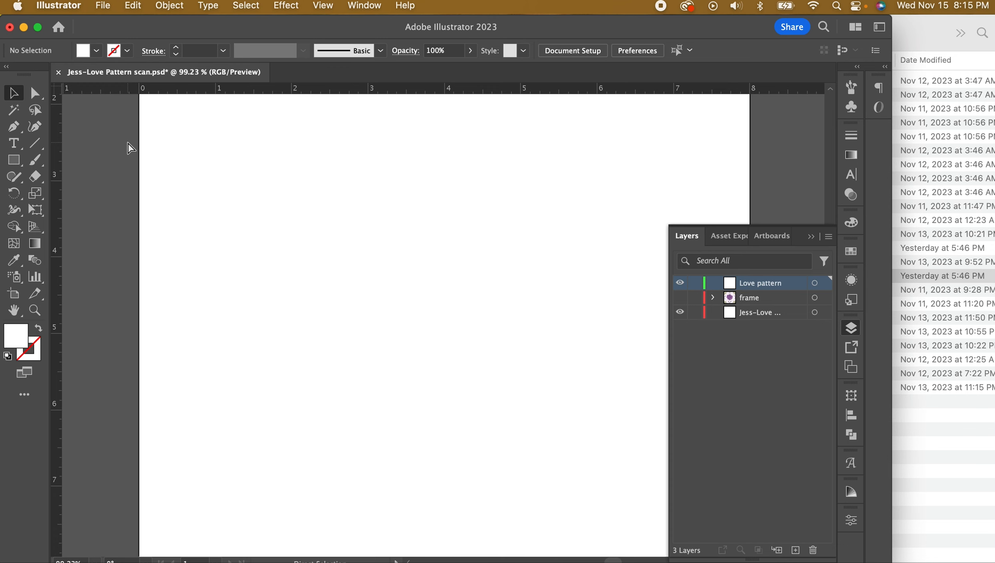
key(super+0)
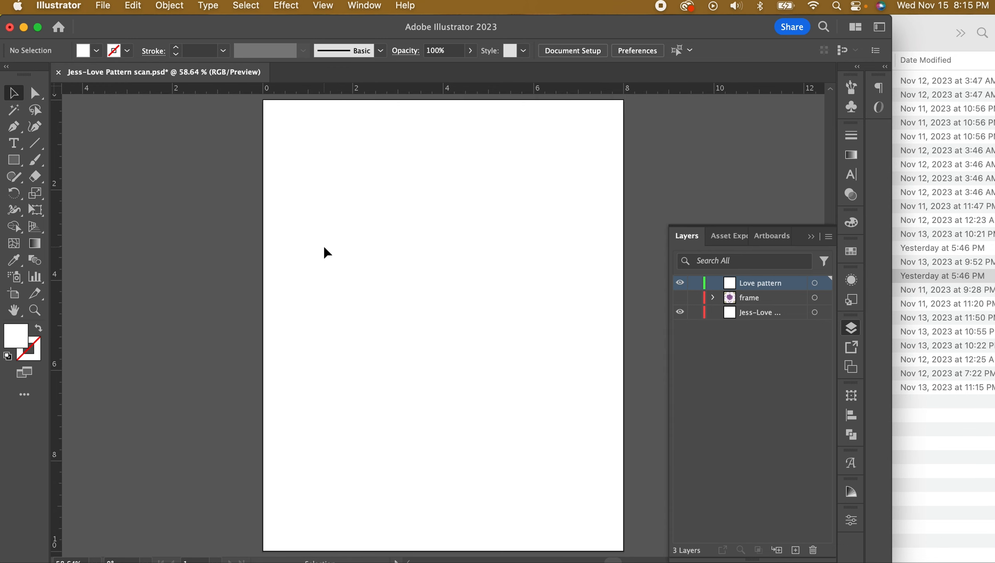
Draw a page-covering rectangle and fill it with the Love pattern swatch
scroll(326, 252, down, 1)
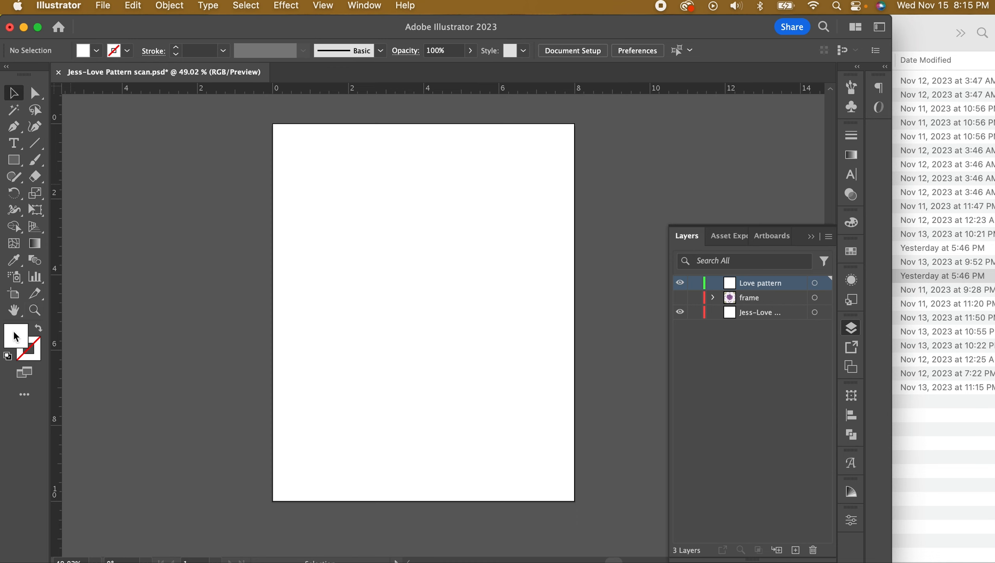
click(13, 159)
drag(263, 113, 585, 511)
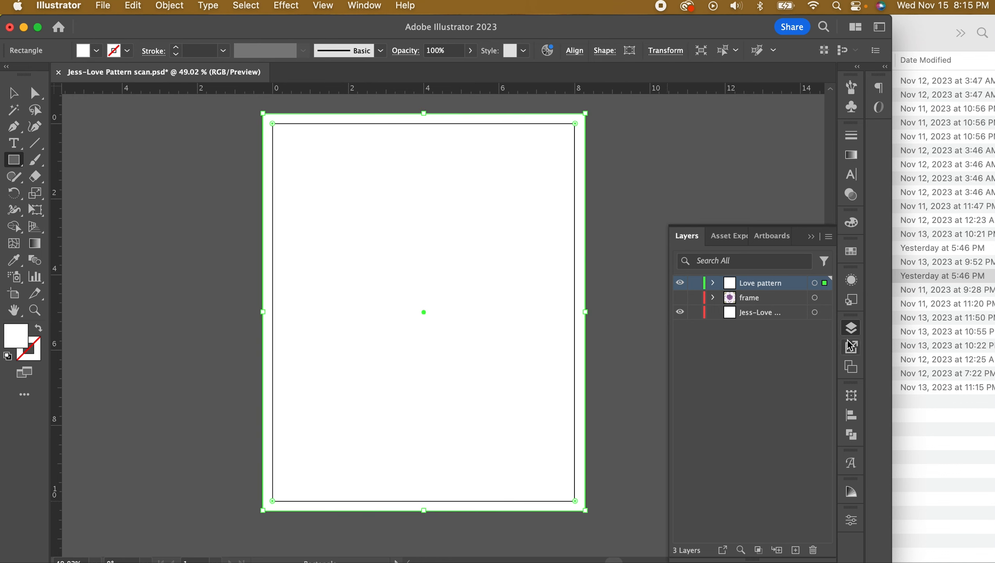
click(851, 251)
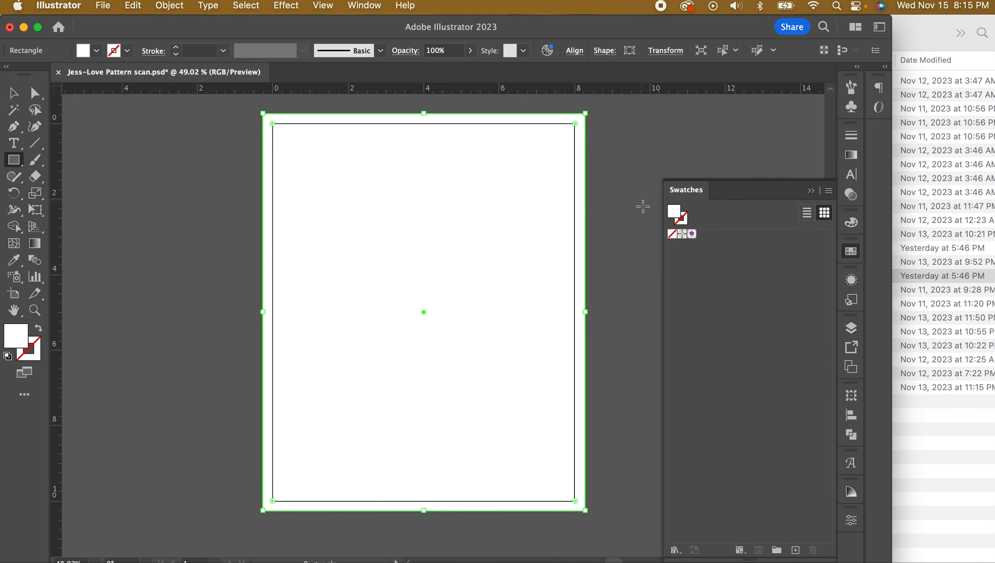
click(693, 235)
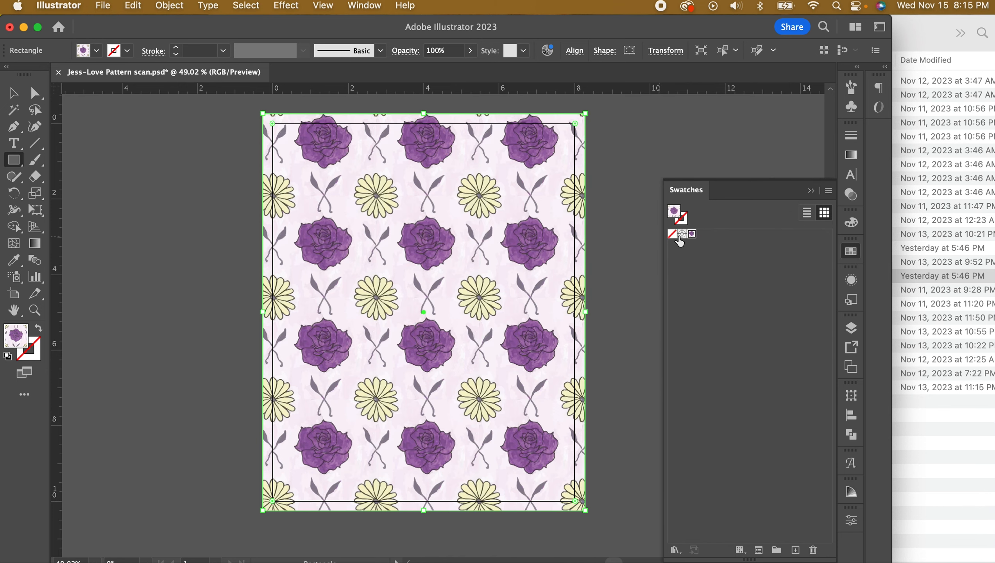
click(19, 97)
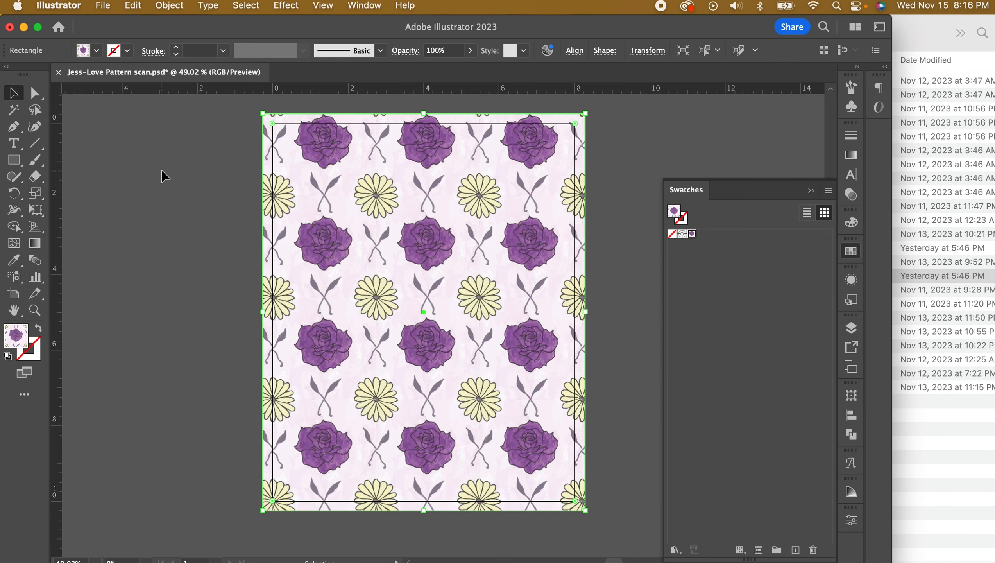
click(235, 202)
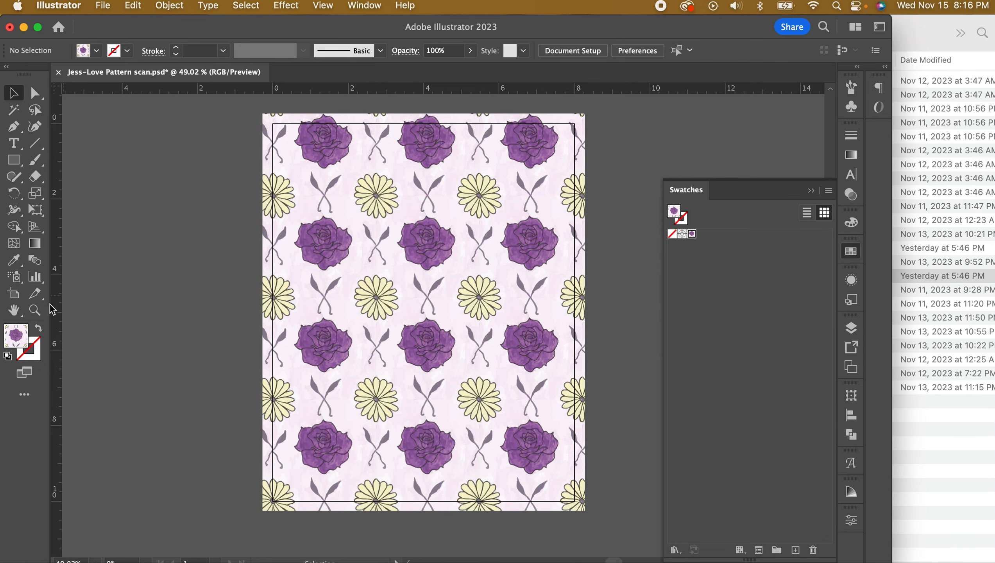
Zoom in to inspect the repeating pattern, then show the Layers panel
click(35, 310)
drag(407, 289, 628, 379)
drag(501, 369, 479, 363)
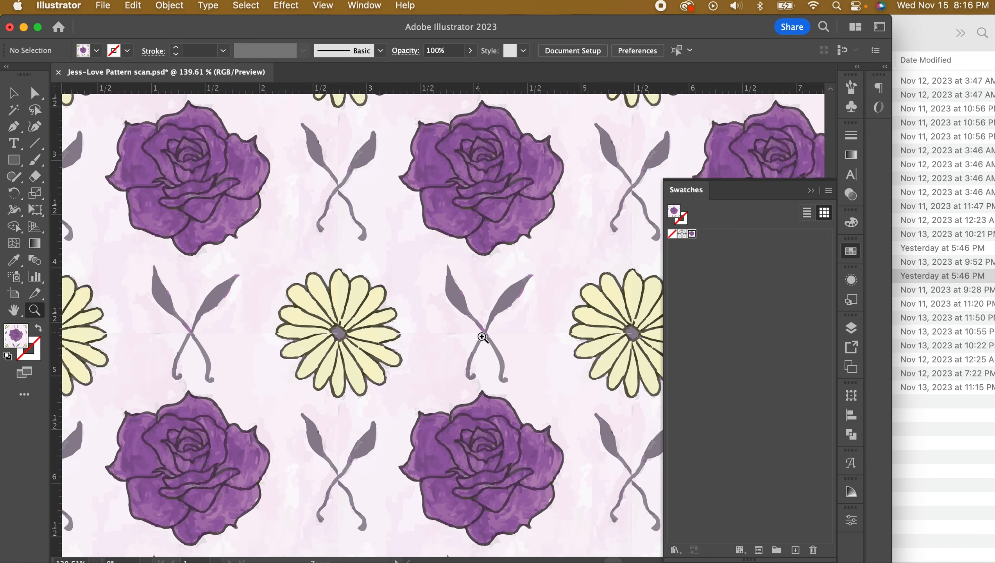
drag(535, 342, 409, 302)
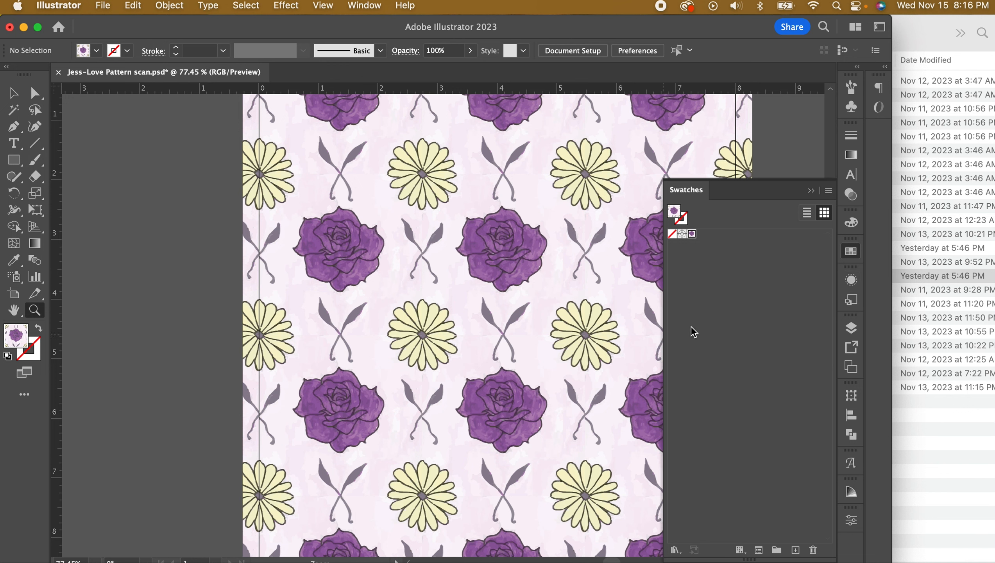
click(851, 328)
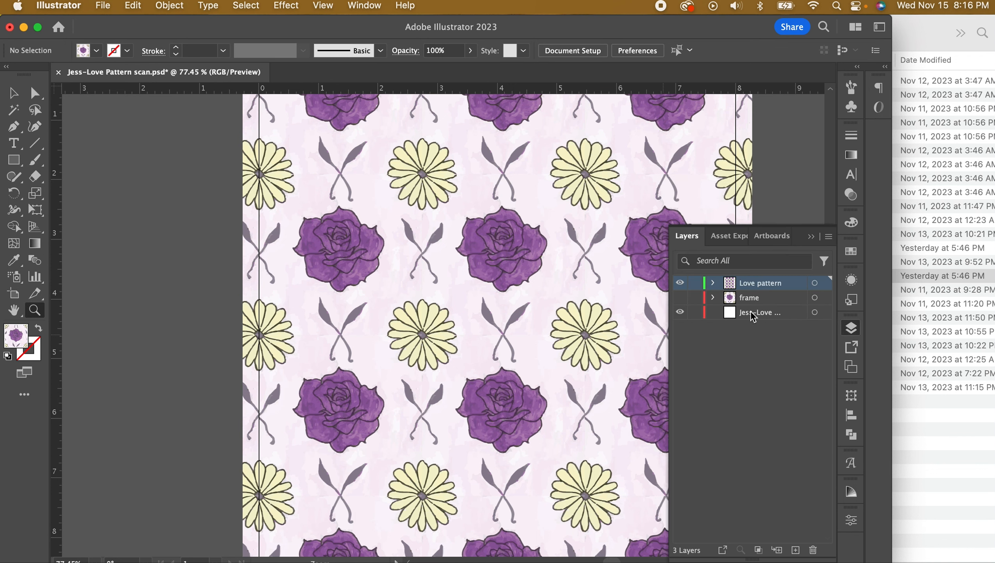
Hide the Love pattern layer and select the three background blotches above the rose
click(679, 283)
click(736, 296)
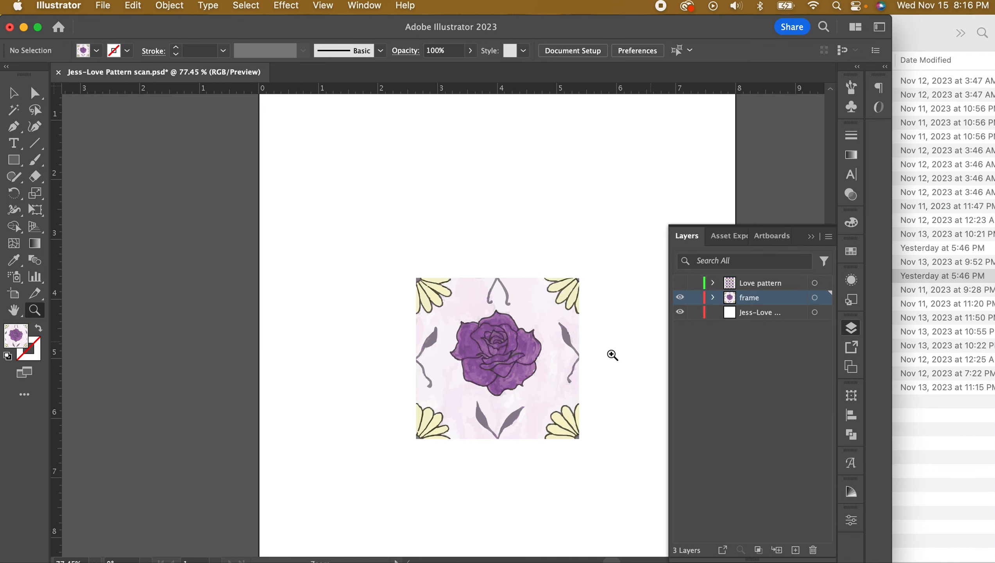
drag(512, 317, 684, 358)
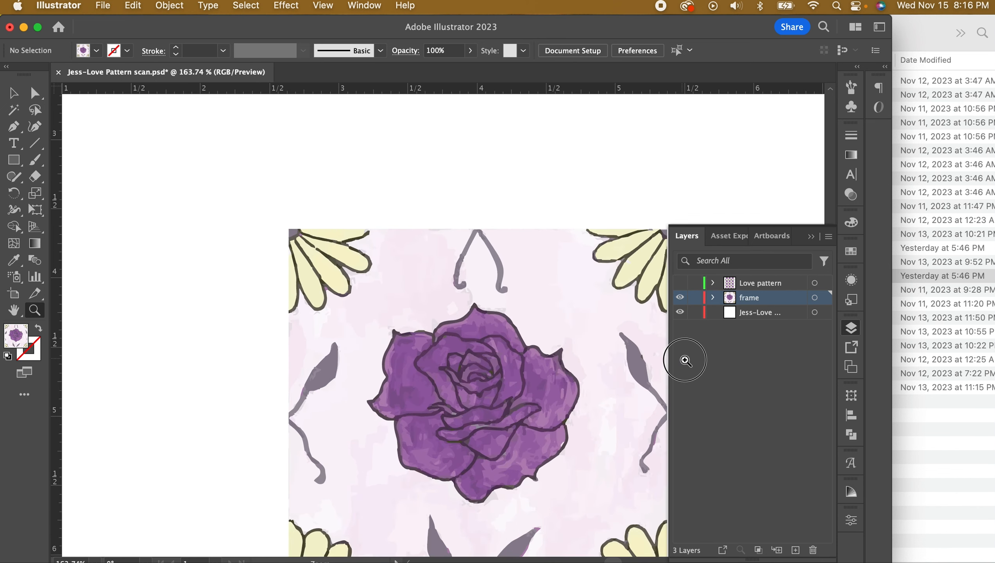
click(13, 93)
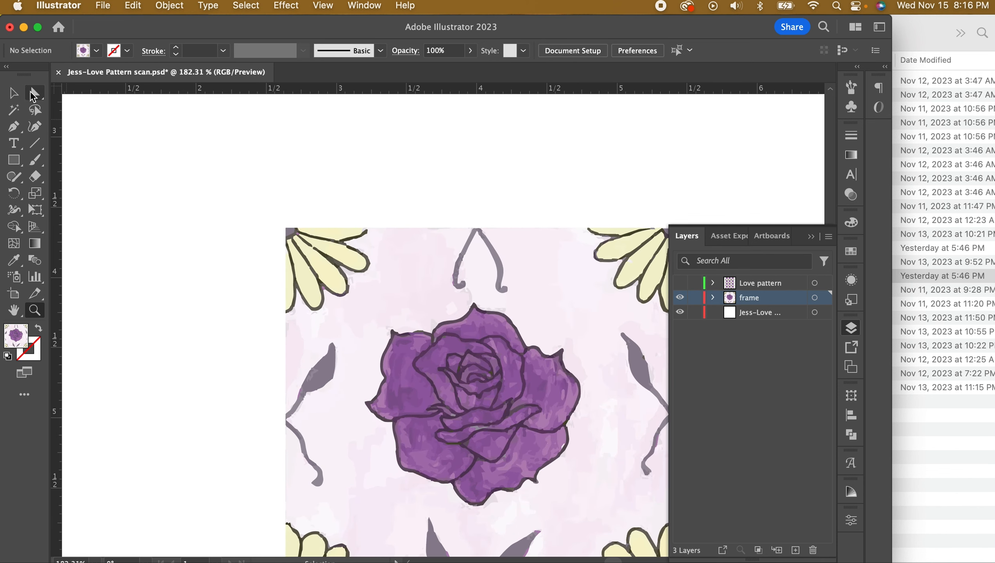
click(509, 239)
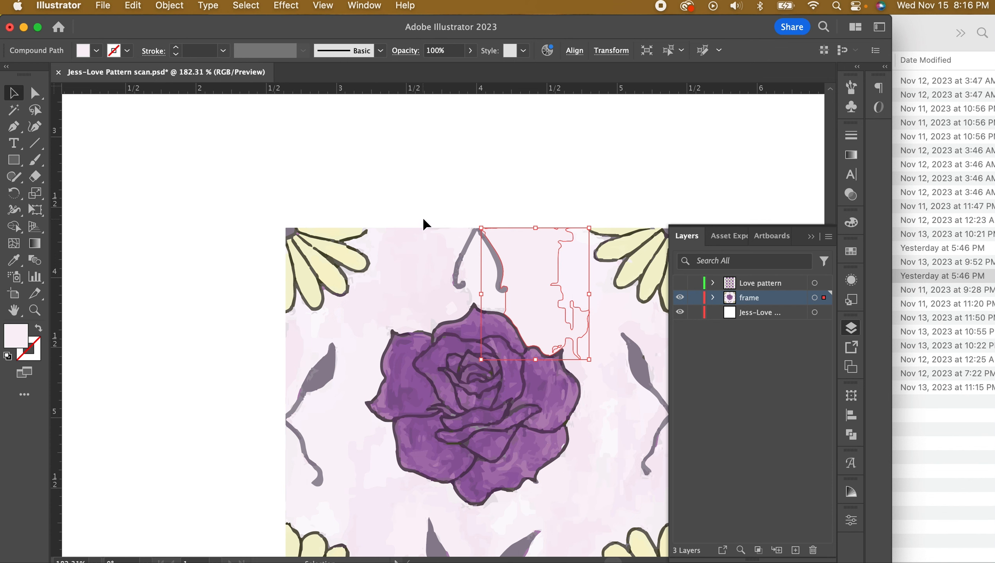
shift+click(420, 238)
shift+click(455, 233)
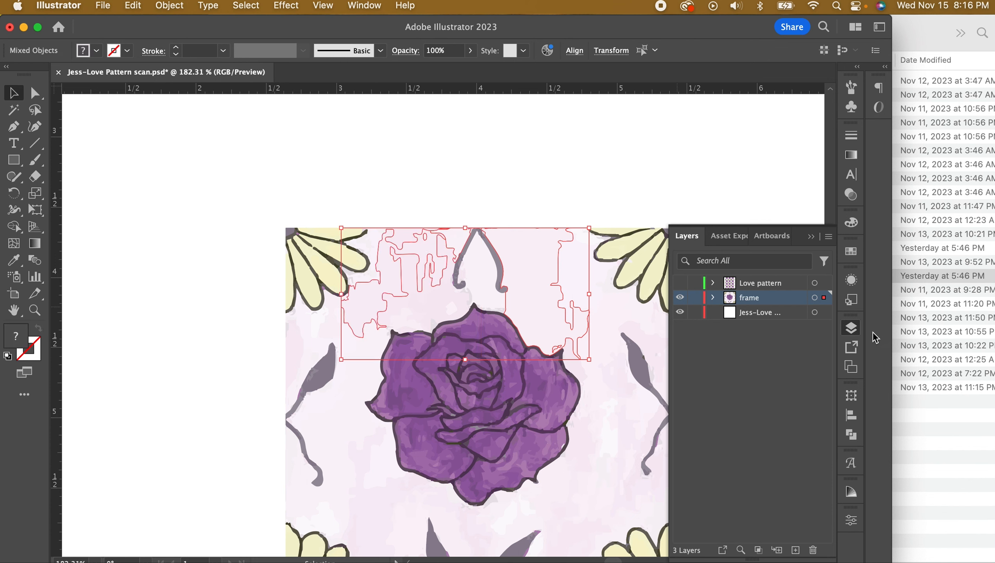
Recolour the blotches pink (F4C8DE) by sampling the background and raising Magenta to 26
click(851, 222)
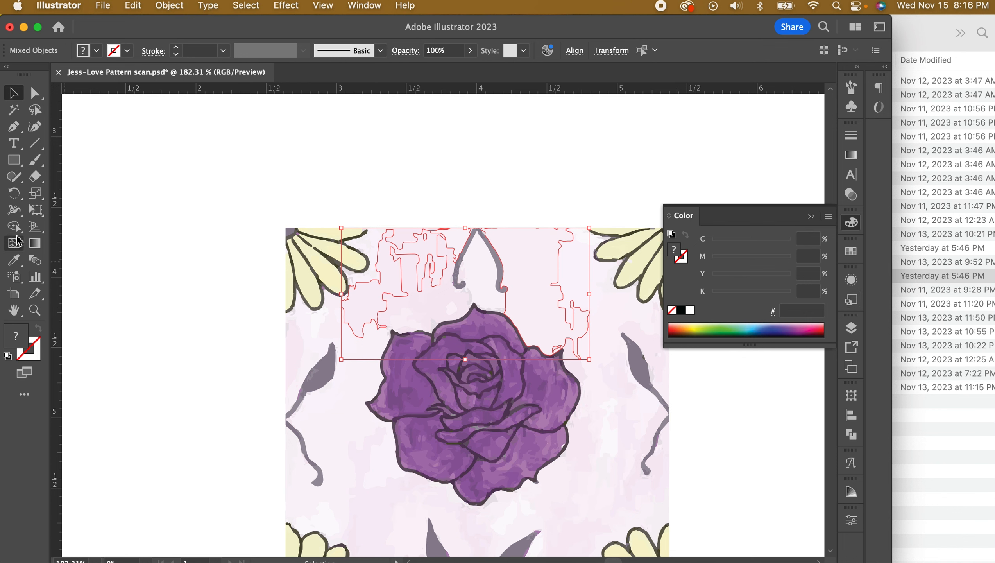
click(13, 260)
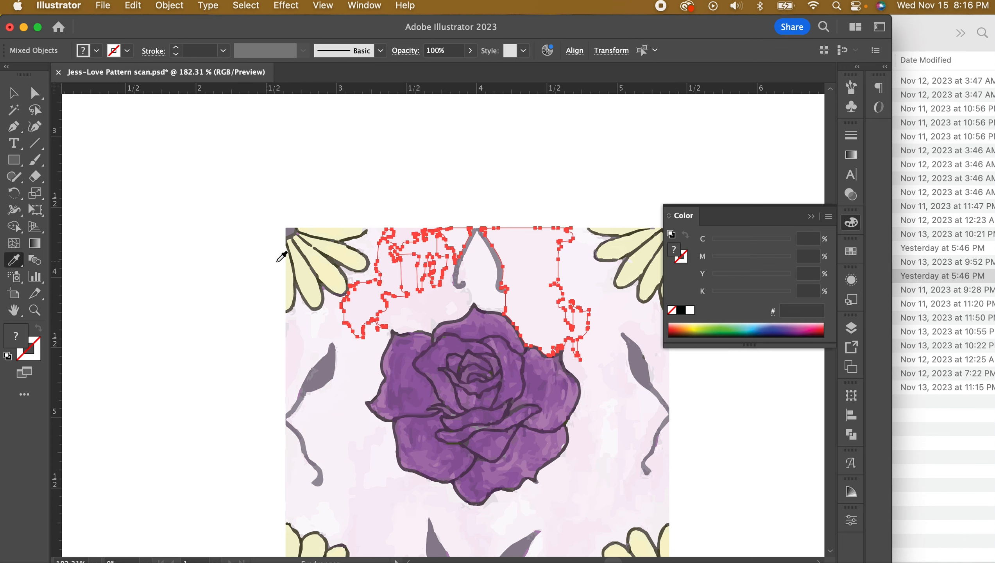
click(594, 278)
key(v)
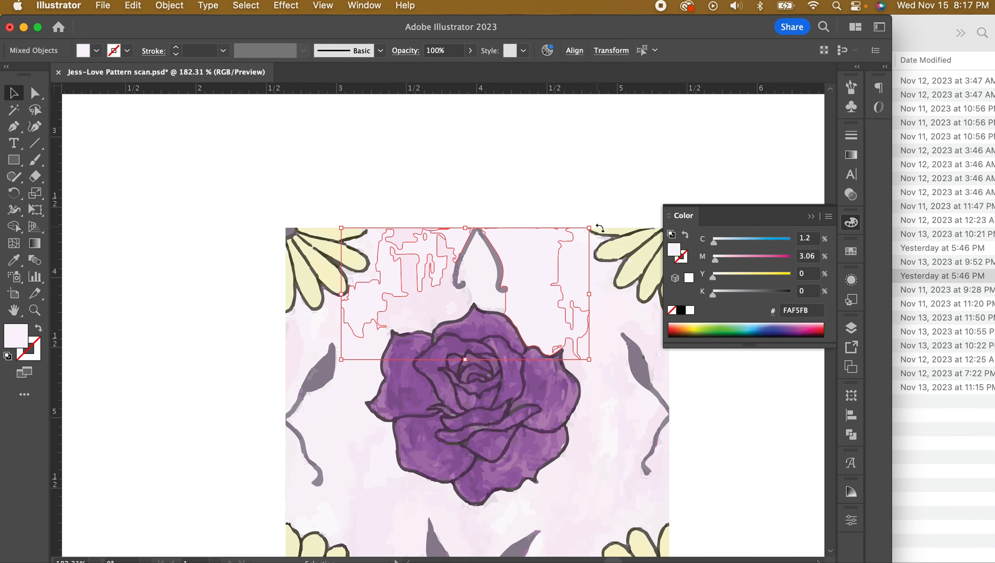
click(718, 260)
drag(726, 264, 733, 260)
click(440, 189)
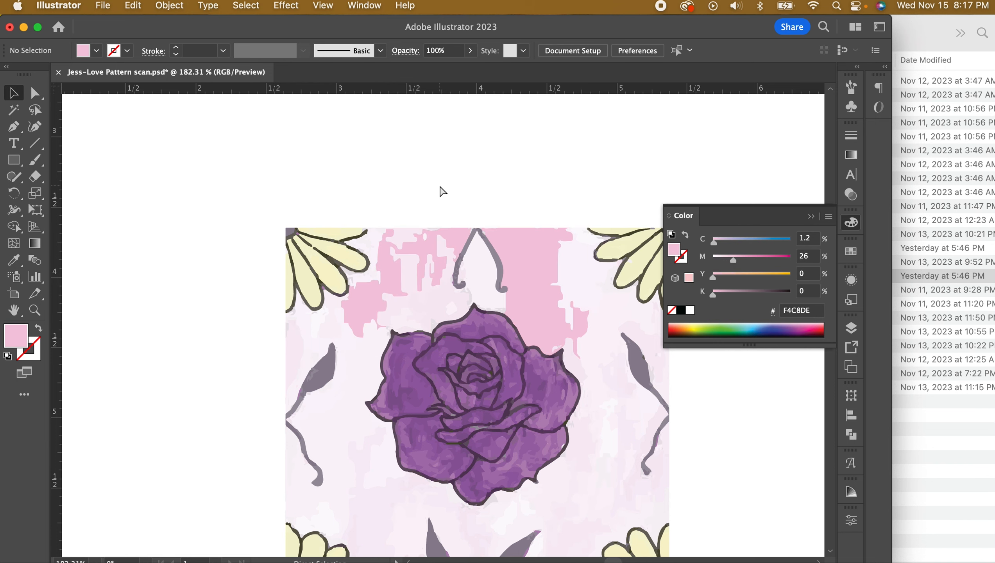
key(super+0)
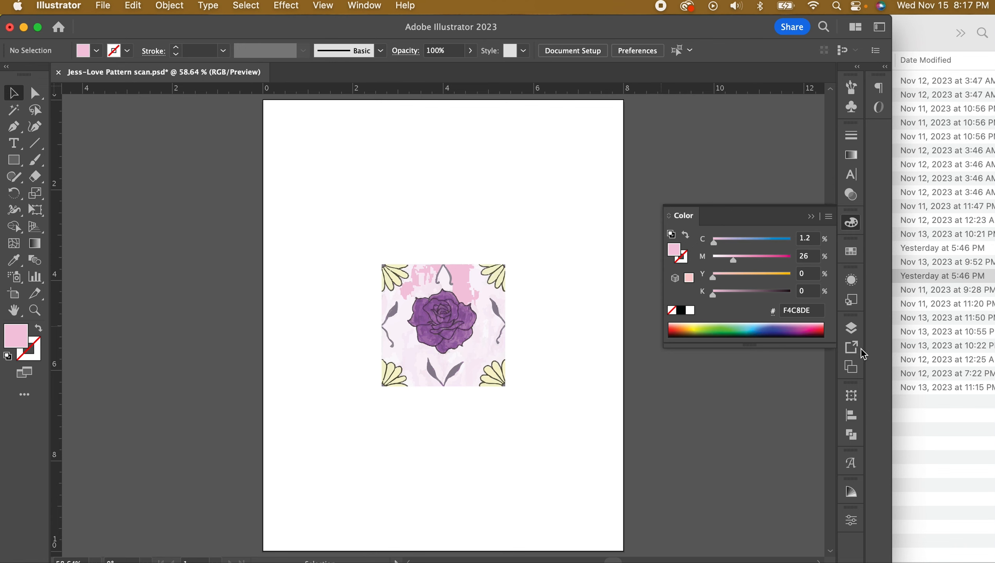
Marquee-select all the tile artwork and make a pattern from it
click(850, 328)
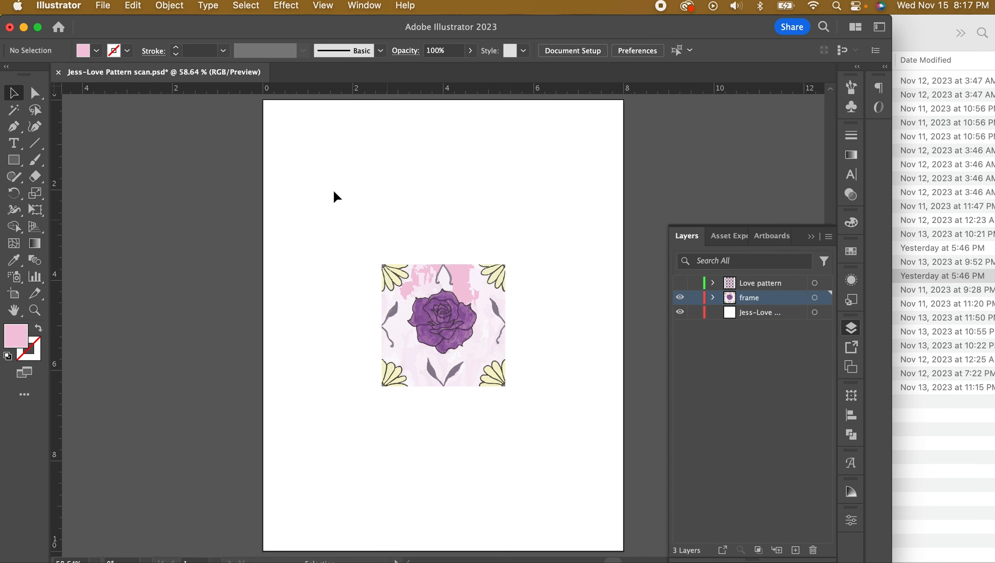
drag(364, 256, 497, 379)
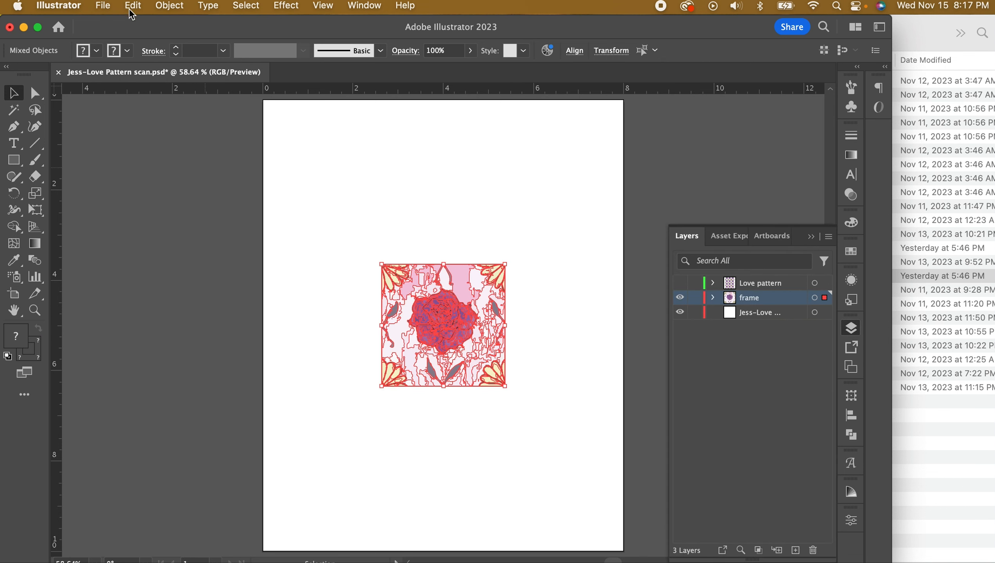
click(176, 9)
mouse_move(249, 403)
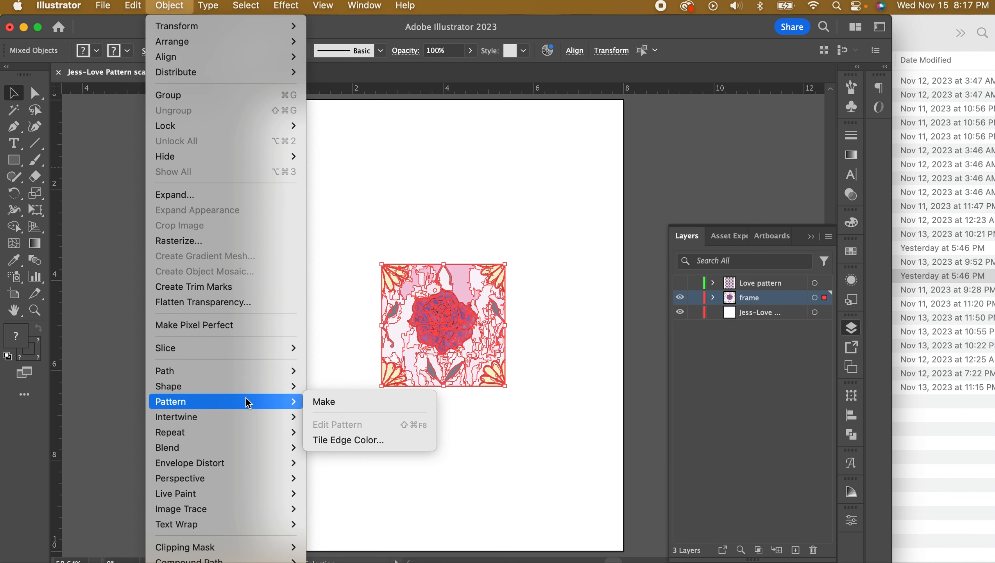
click(321, 402)
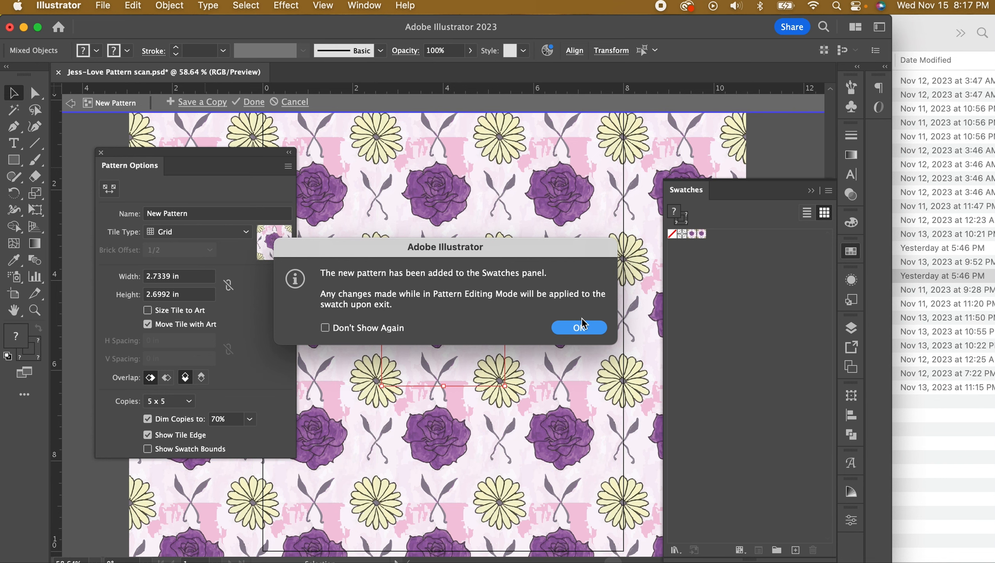
Cancel the pattern preview, discarding the new swatch, and zoom in on the tile
click(587, 330)
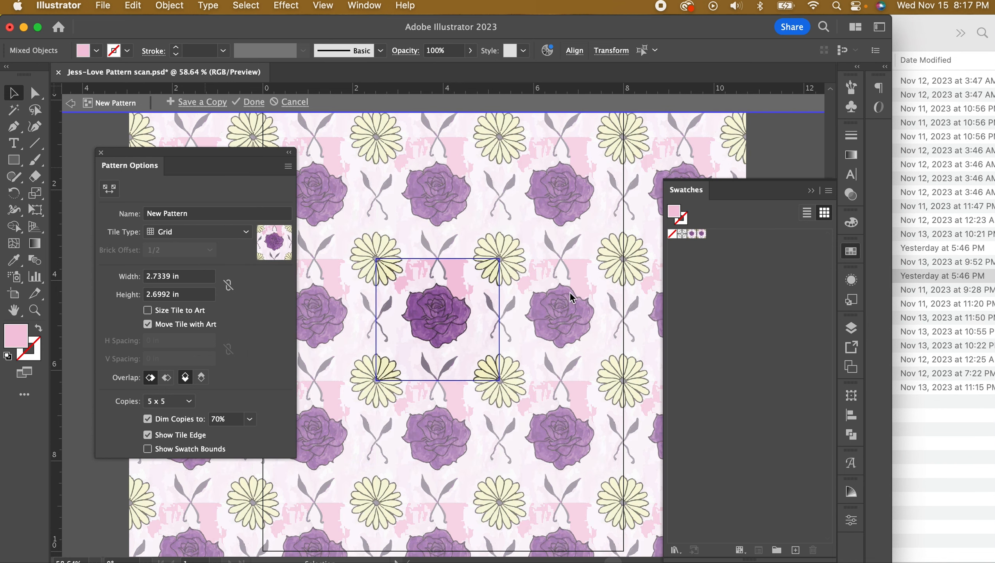
click(561, 317)
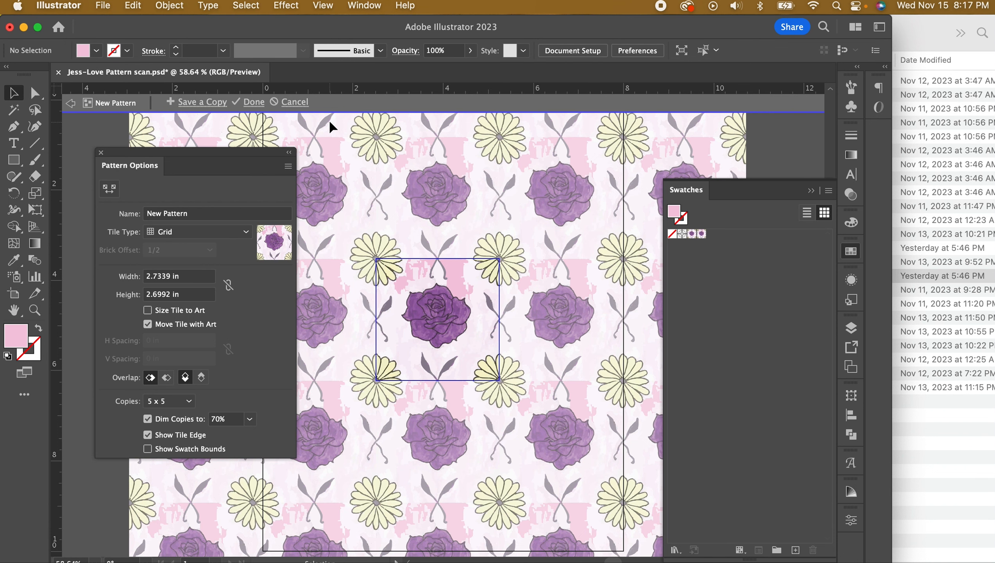
click(290, 103)
click(34, 310)
drag(456, 281, 664, 419)
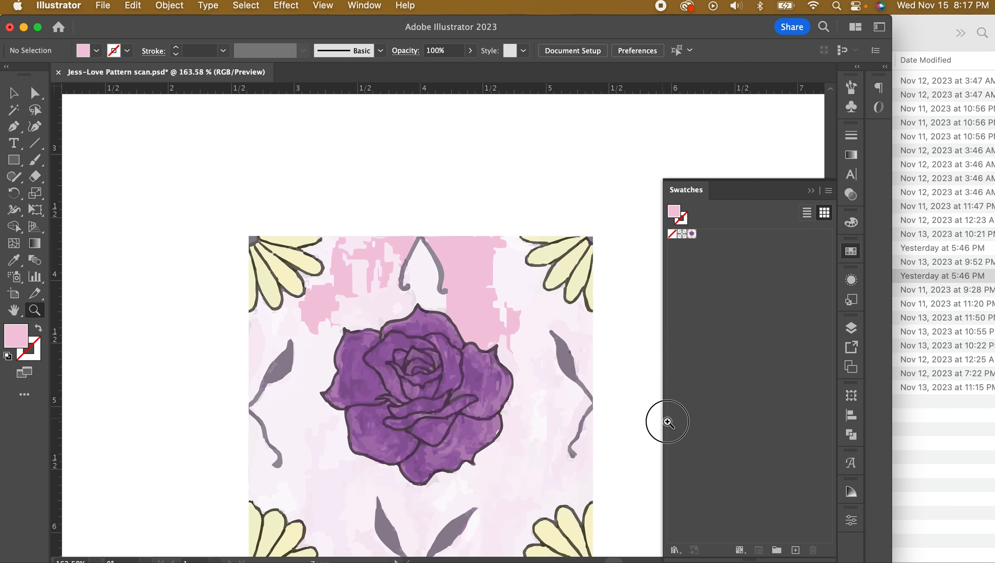
Recolour both pink blotches above the rose with the tile's pale background colour
click(13, 93)
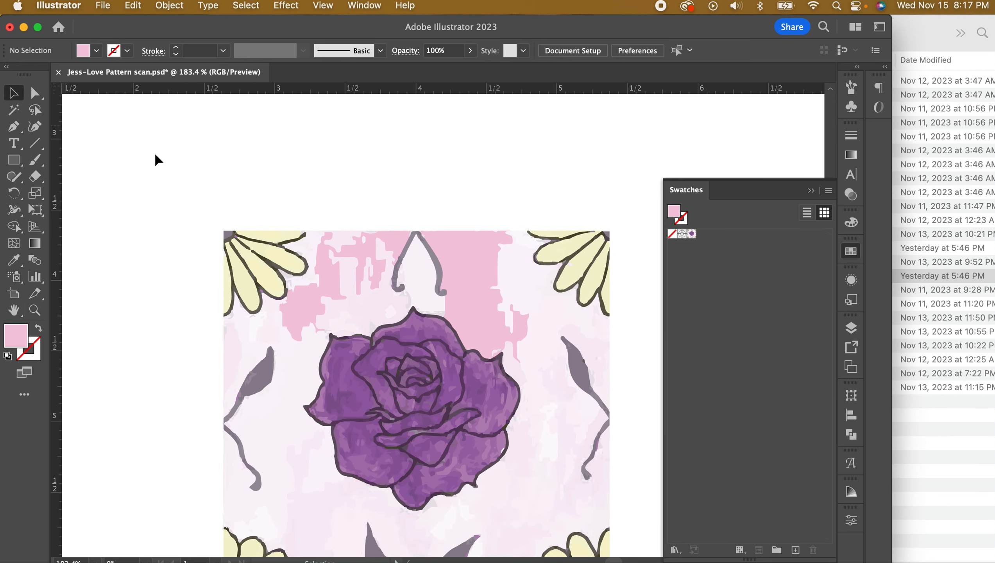
click(461, 276)
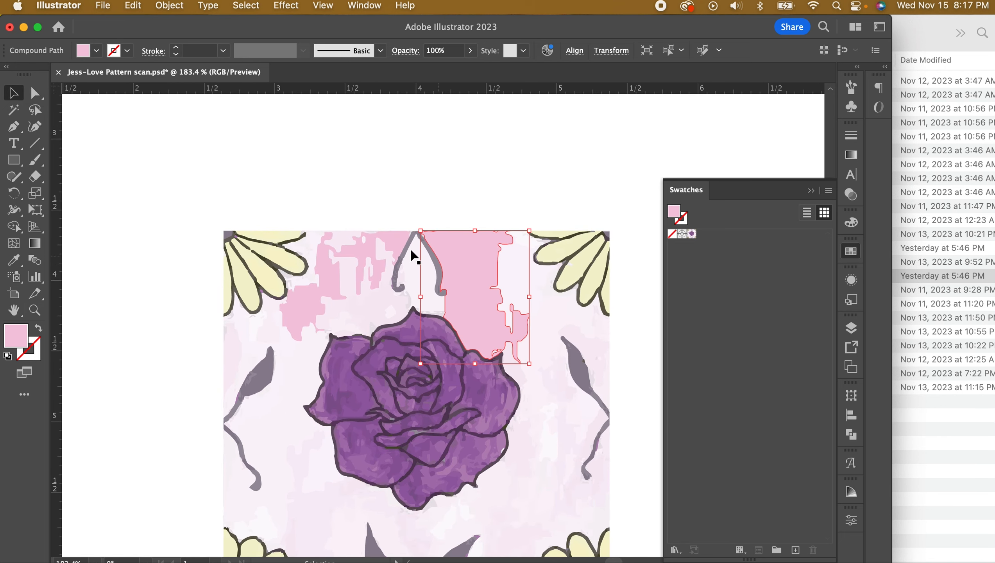
shift+click(360, 251)
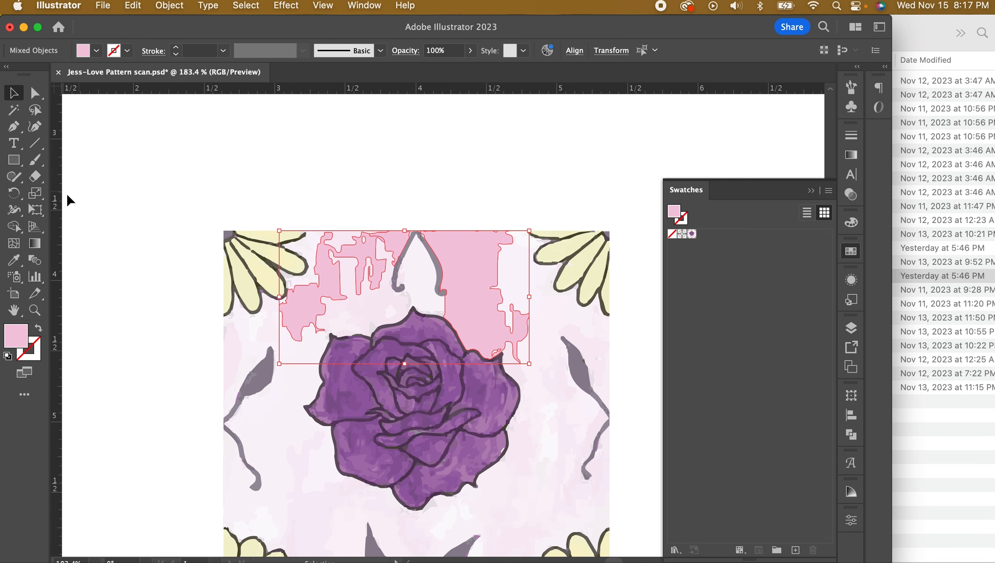
click(13, 260)
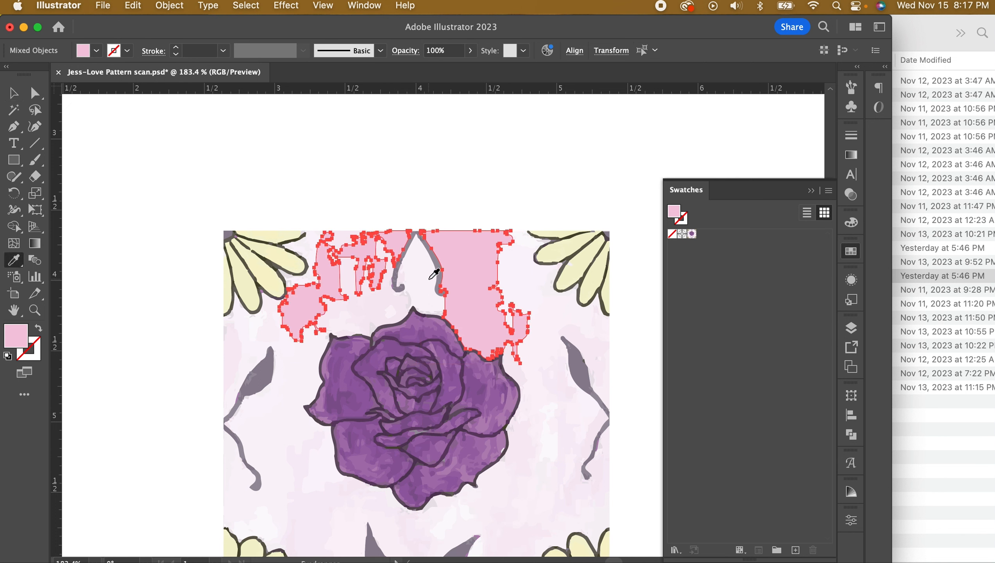
click(416, 280)
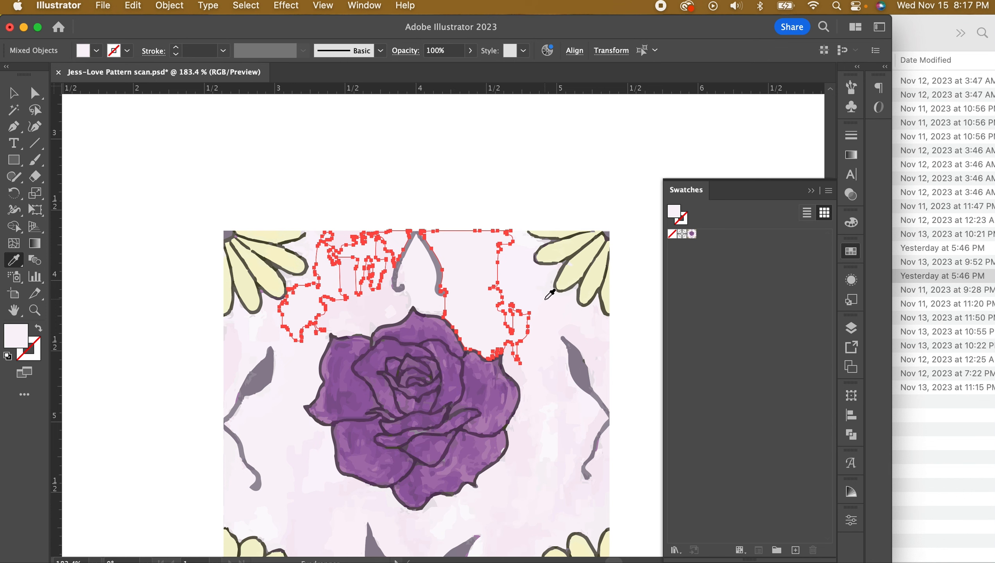
scroll(524, 338, down, 1)
scroll(524, 338, down, 5)
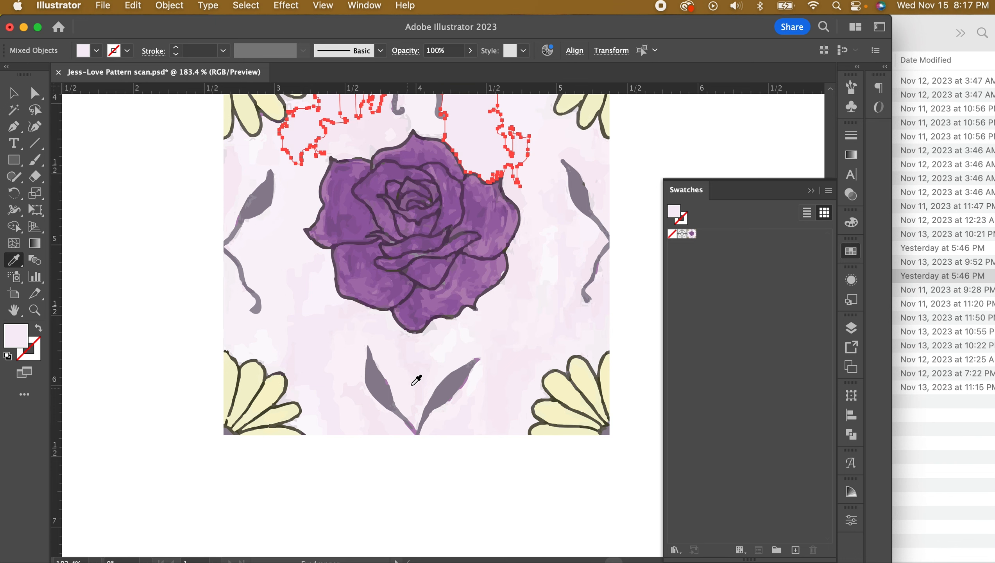
scroll(417, 380, up, 2)
scroll(417, 380, up, 1)
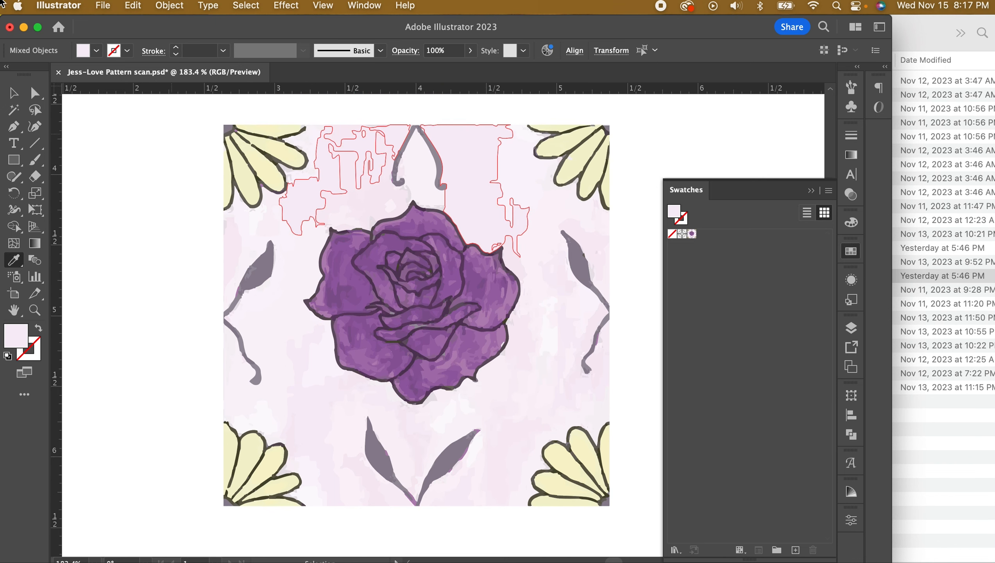
click(13, 93)
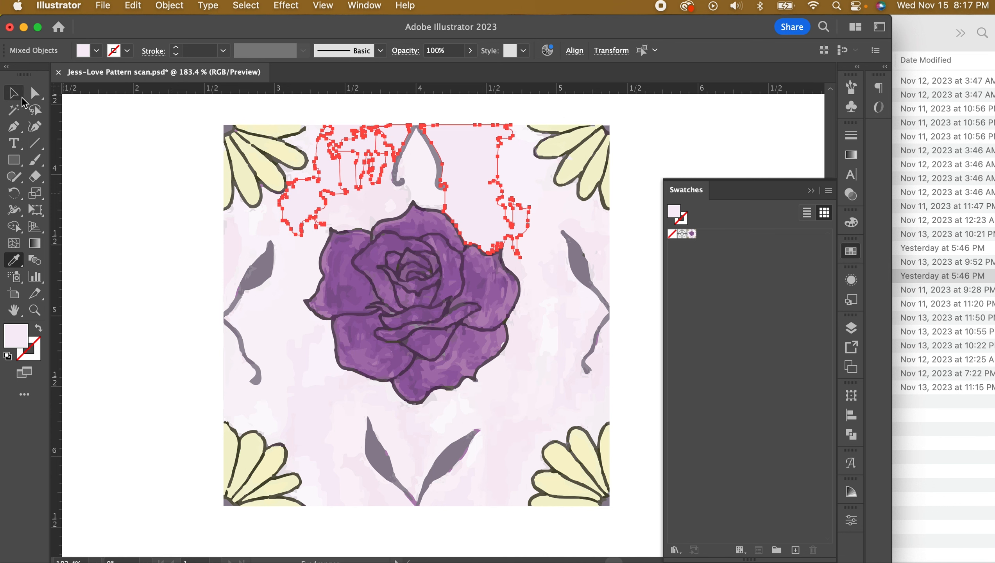
click(159, 168)
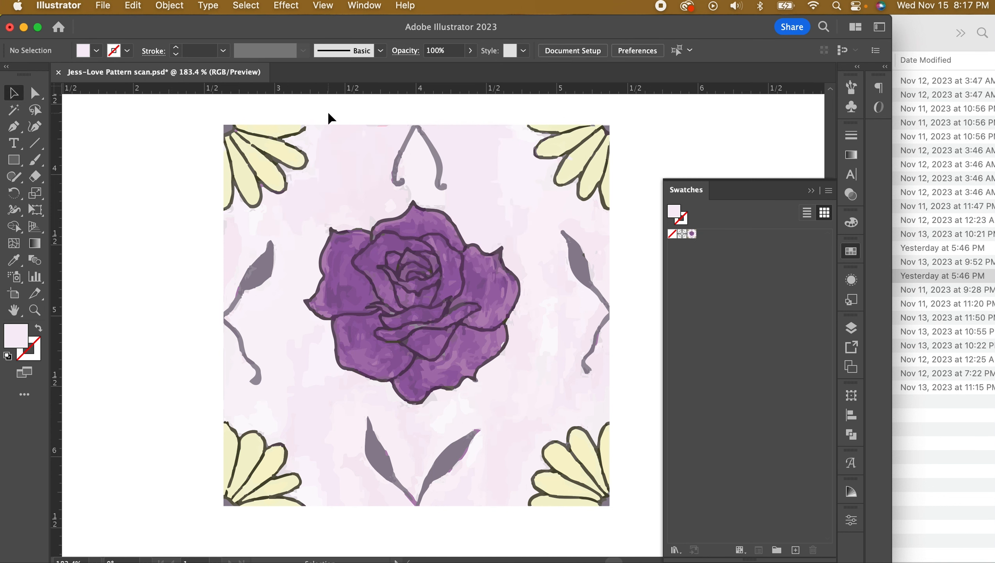
Fill the pink sliver and grey path on the top ornament with the light background colour
click(35, 310)
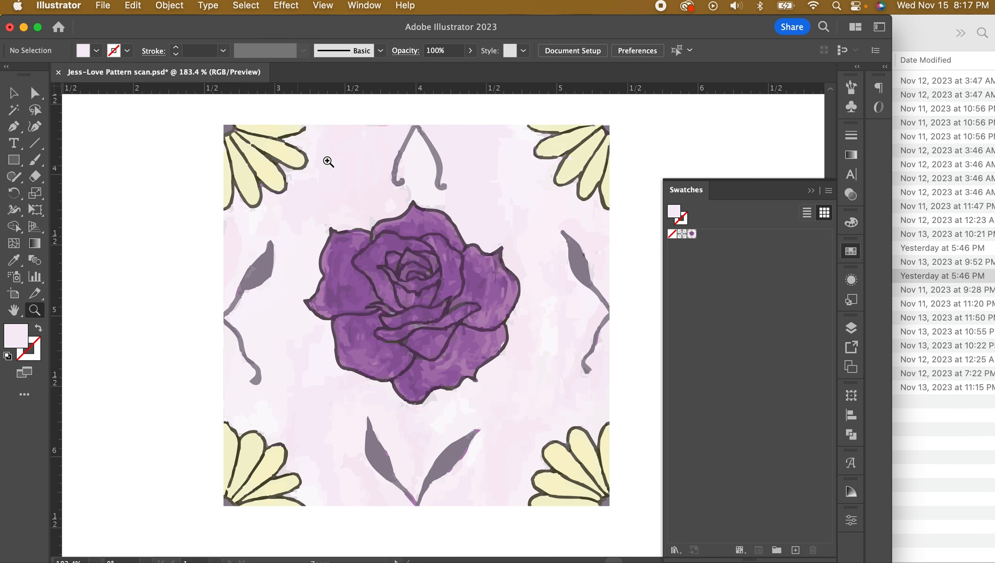
drag(398, 133, 730, 290)
click(12, 93)
click(343, 127)
shift+click(275, 119)
click(13, 260)
click(369, 148)
click(13, 93)
click(214, 101)
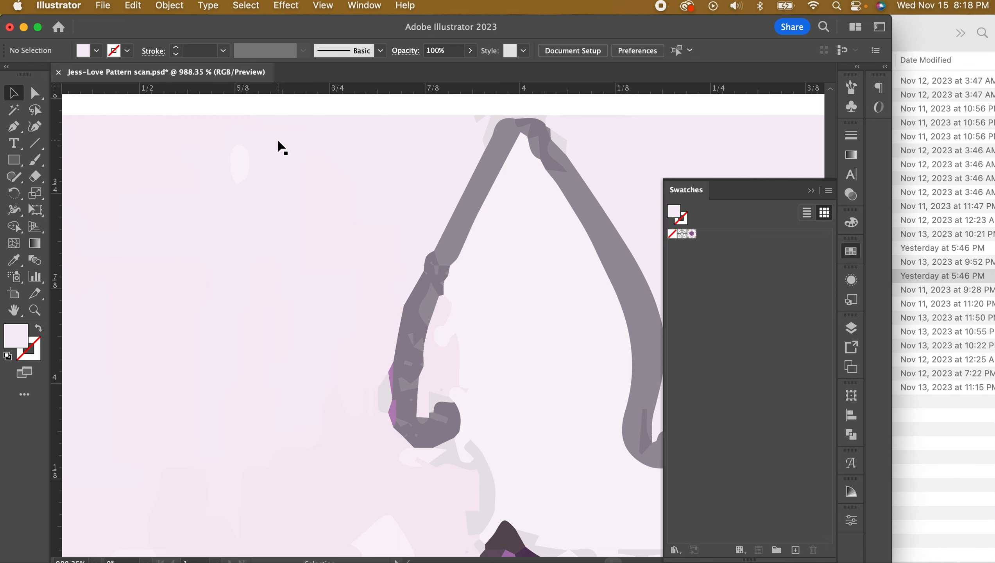
key(super+0)
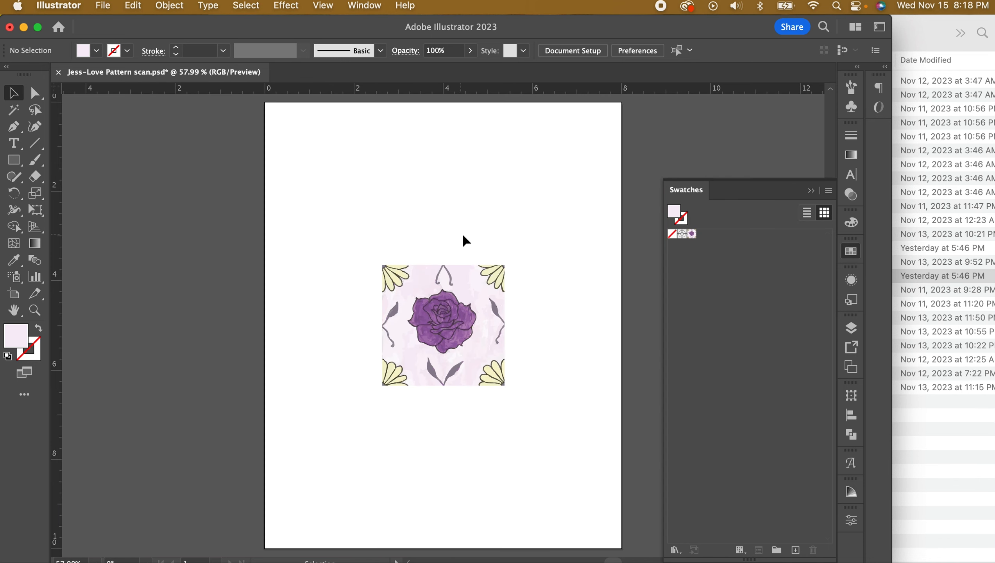
Make a new pattern swatch from the whole rose tile and finish pattern editing
drag(342, 238, 549, 443)
click(169, 5)
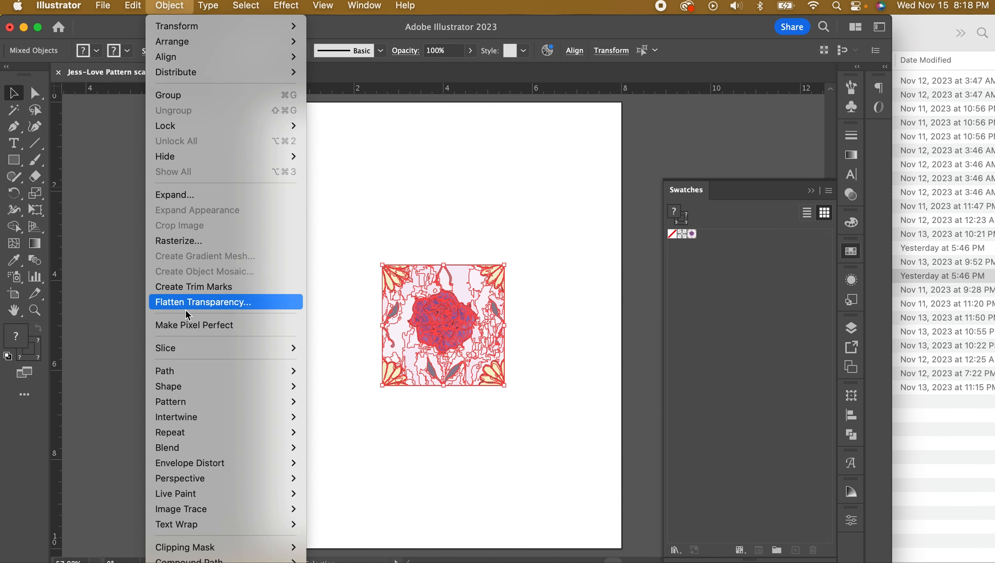
mouse_move(264, 399)
click(313, 400)
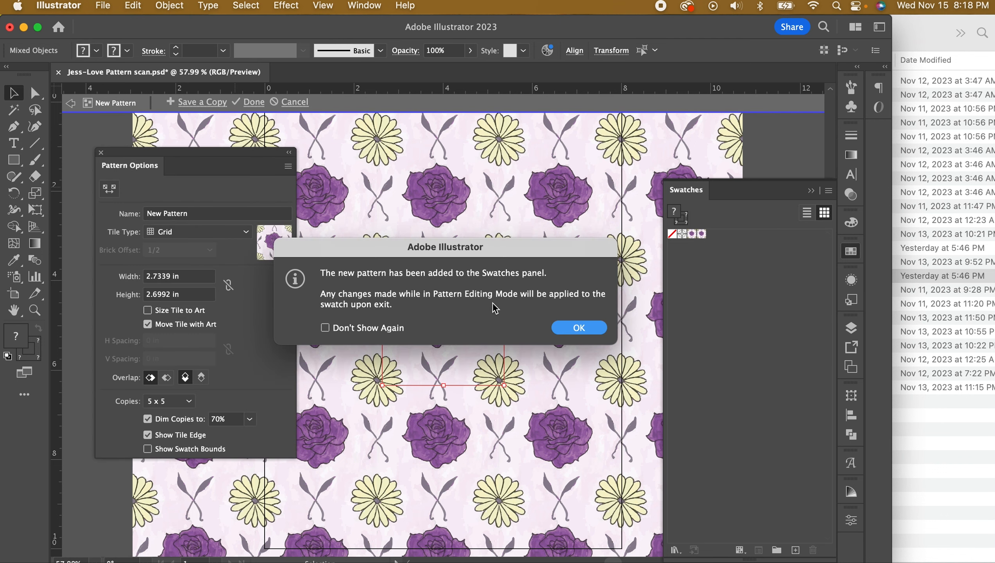
click(563, 328)
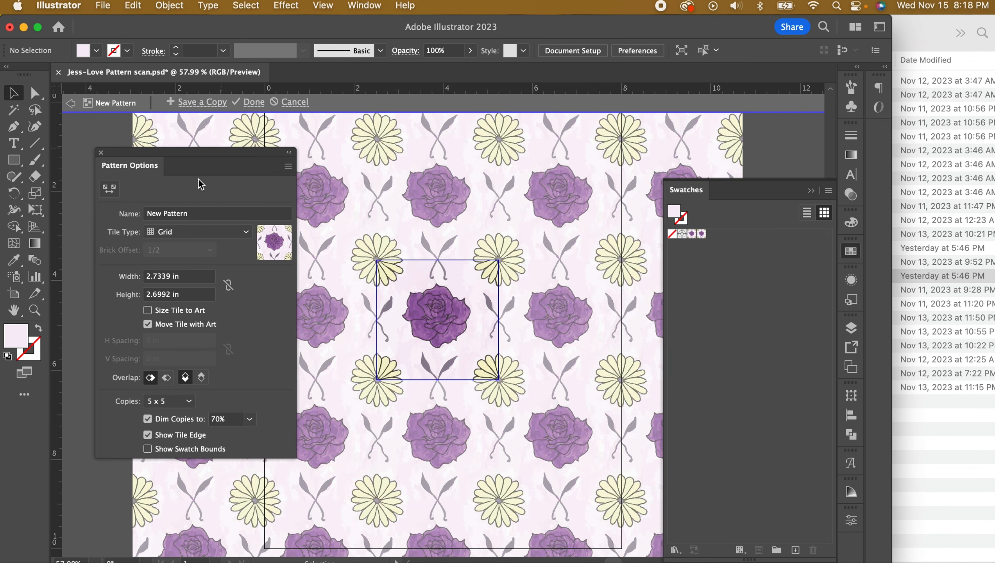
click(254, 102)
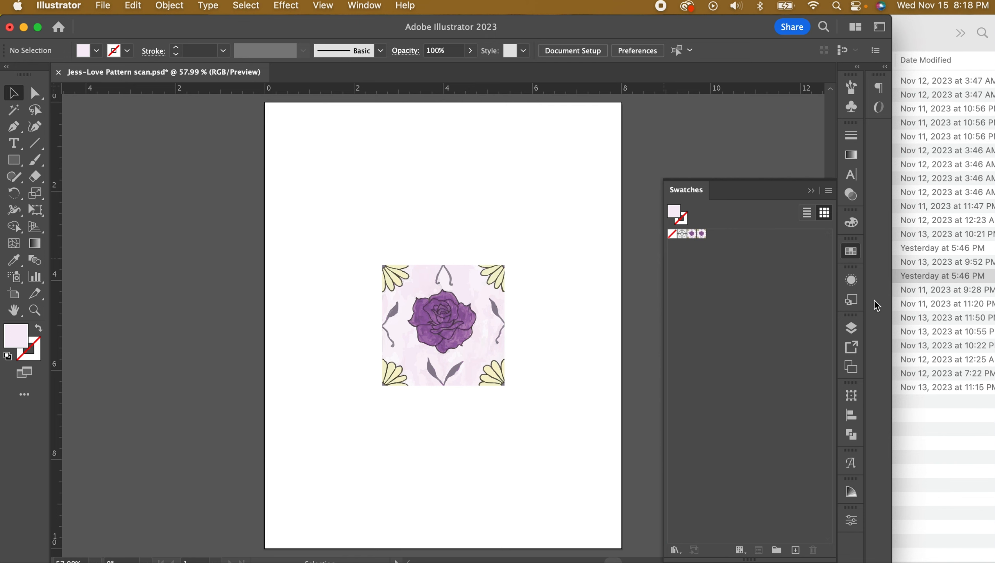
Show the Love pattern layer and zoom in to check the pattern up close
click(852, 327)
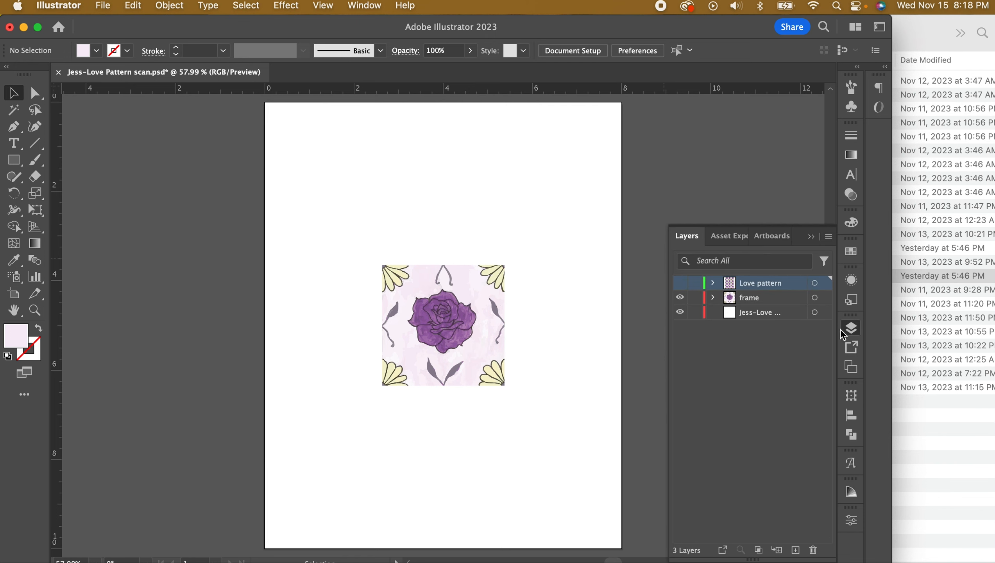
click(680, 285)
click(34, 311)
drag(406, 251, 630, 379)
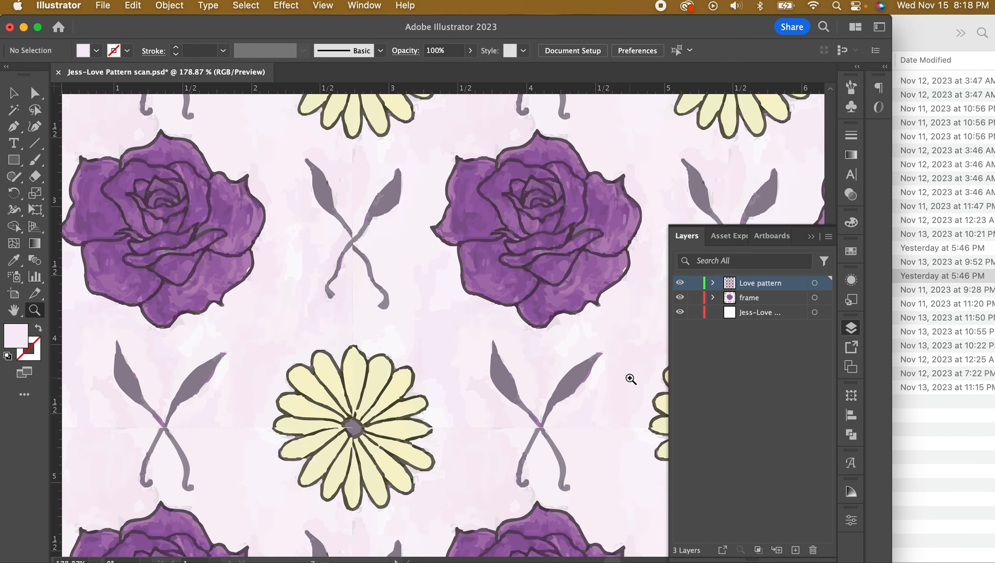
key(super+0)
key(v)
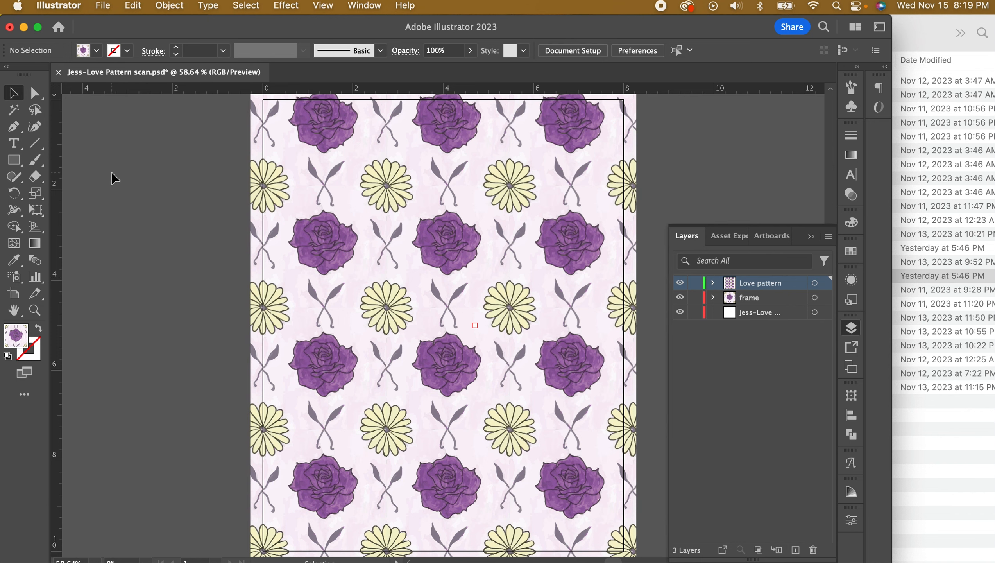
Save the document as an Illustrator .ai file and hide the frame layer
click(99, 9)
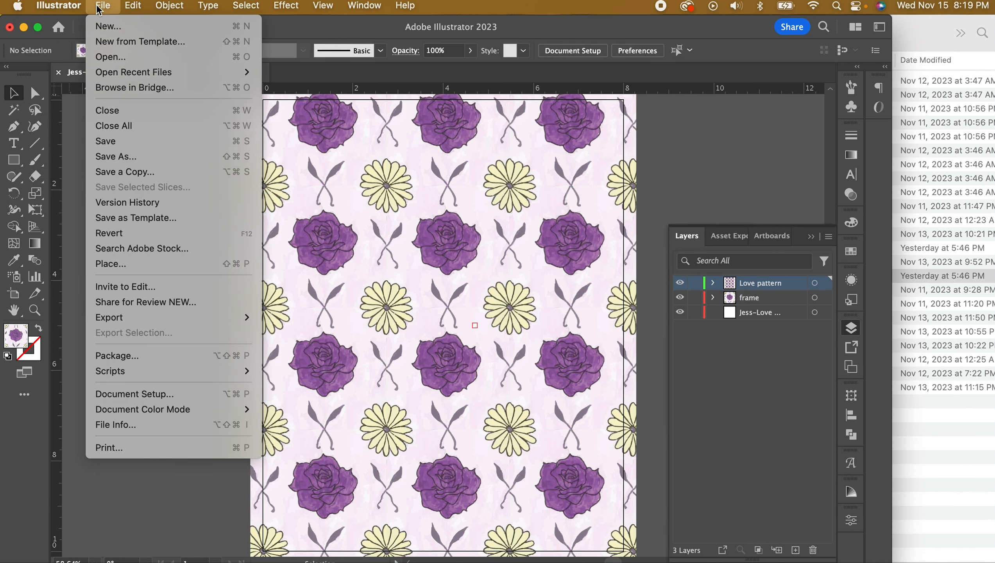
click(106, 141)
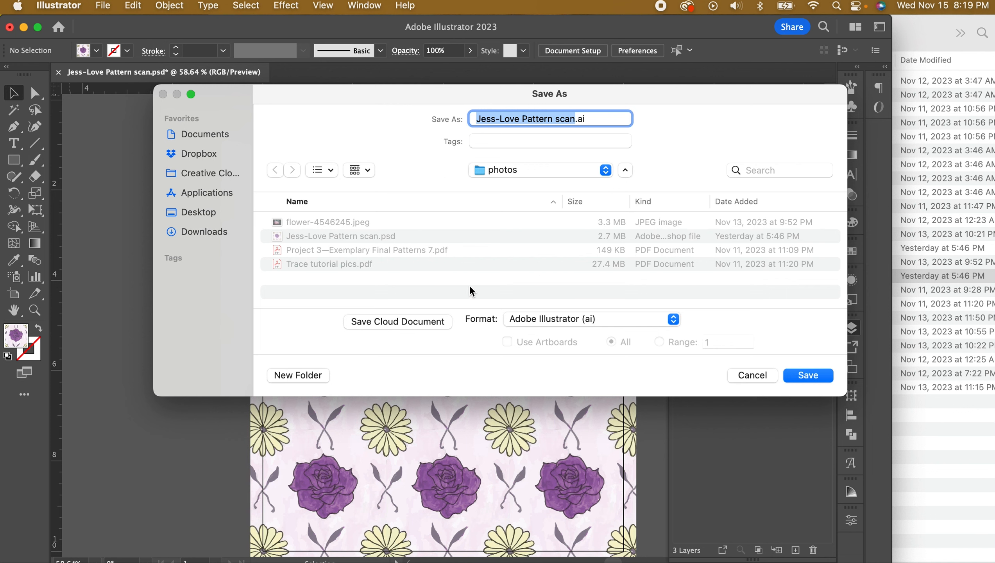
key(Right)
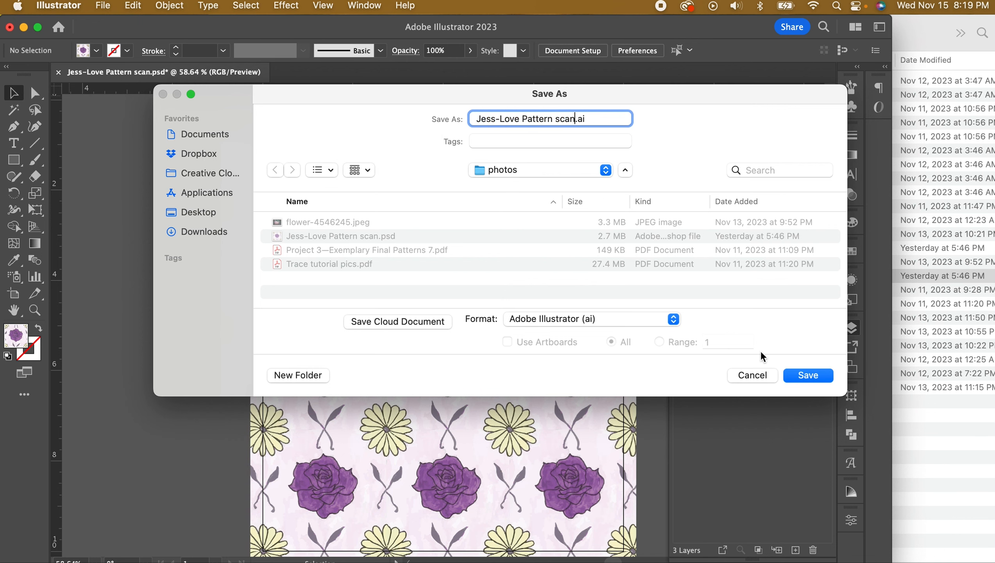
click(803, 374)
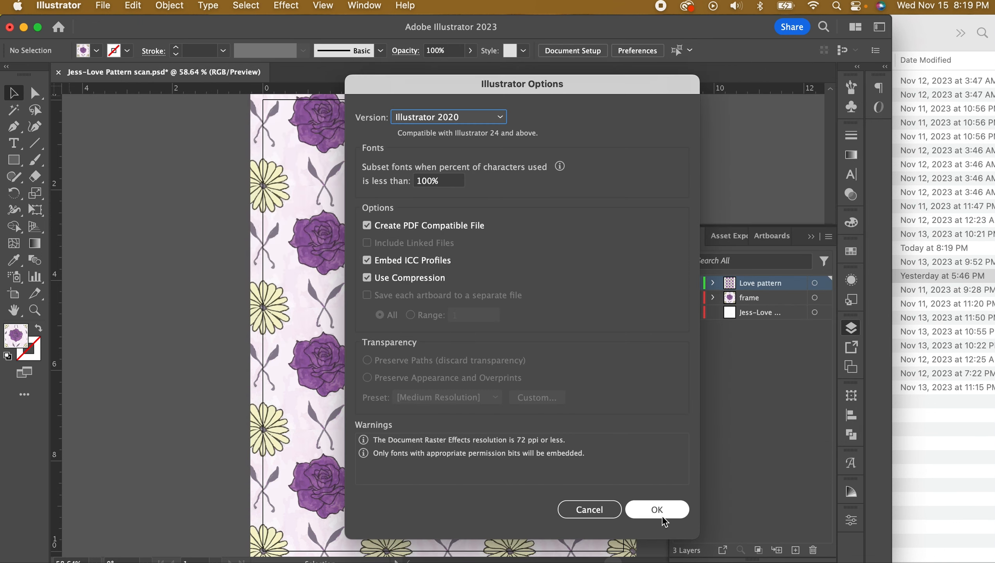
click(662, 513)
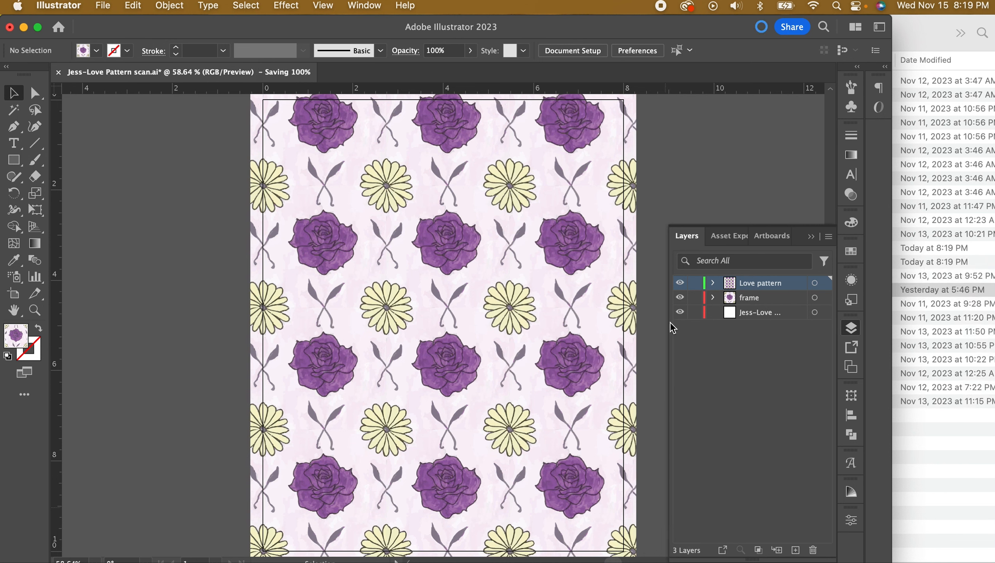
click(680, 298)
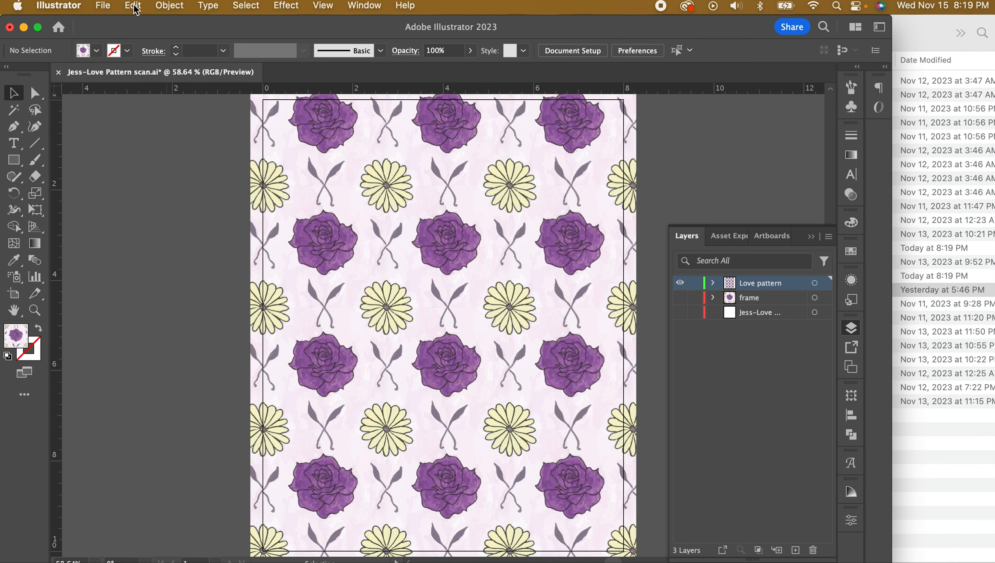
Save a copy in Adobe PDF format, naming it with the author's name followed by Project3
click(102, 6)
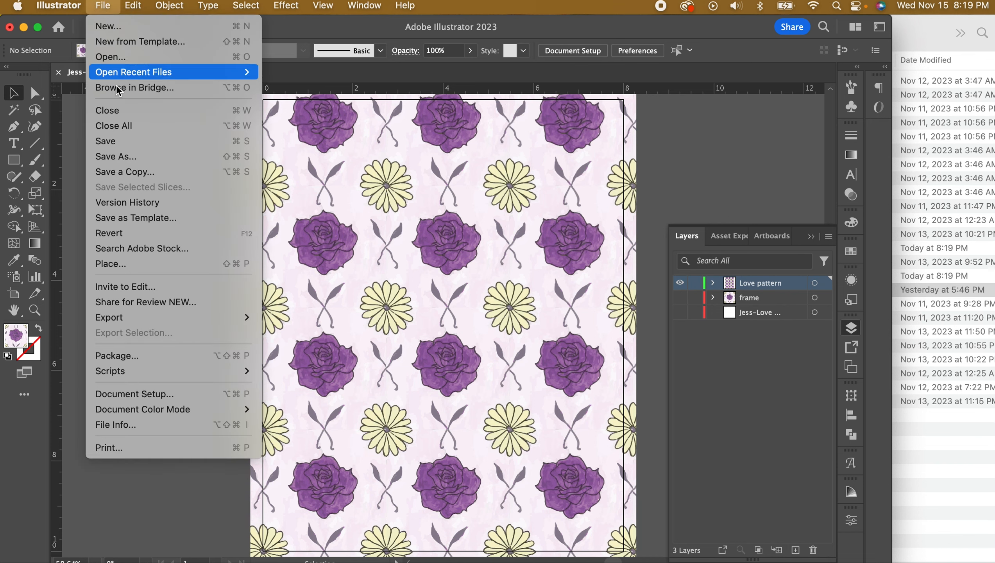
click(128, 157)
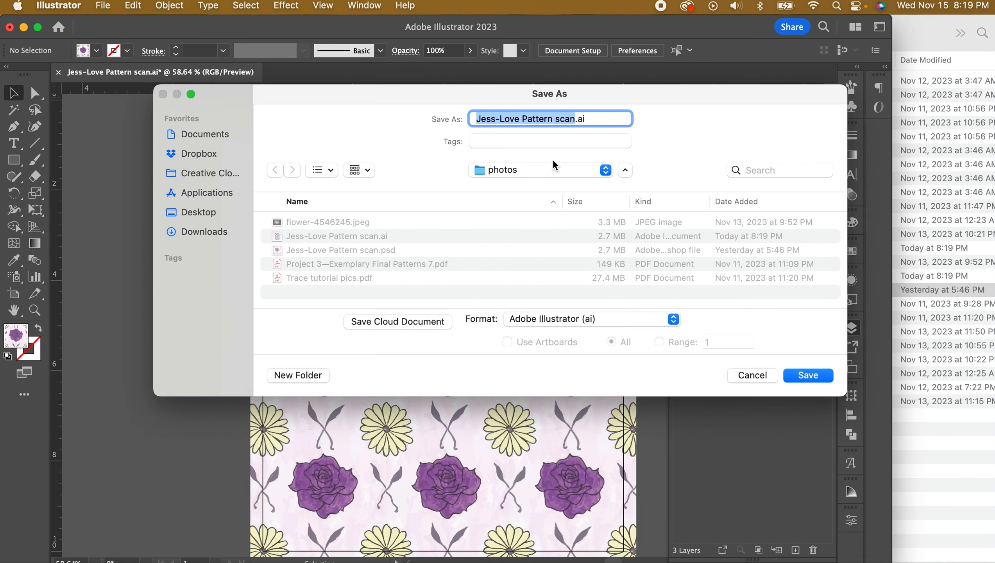
click(530, 319)
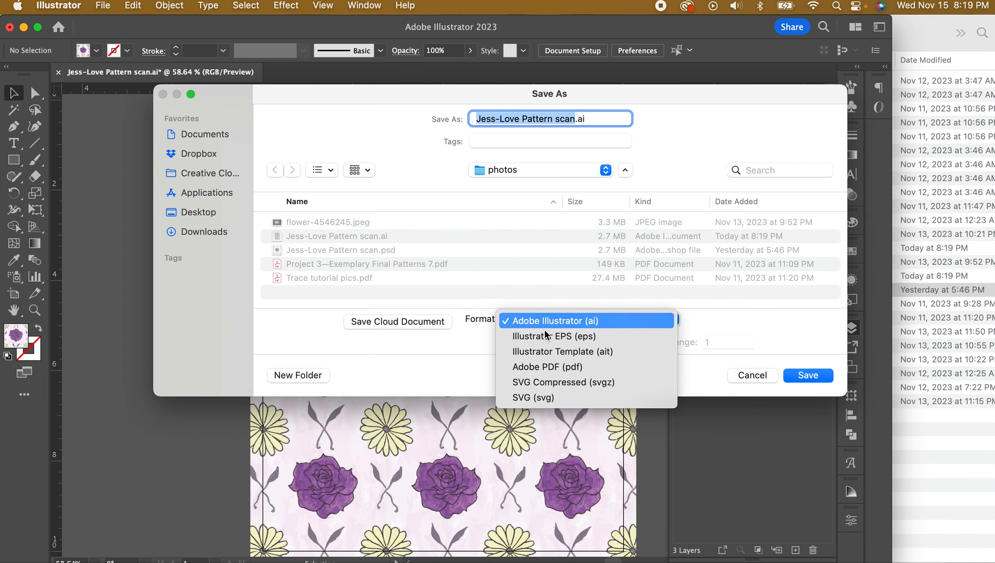
click(560, 369)
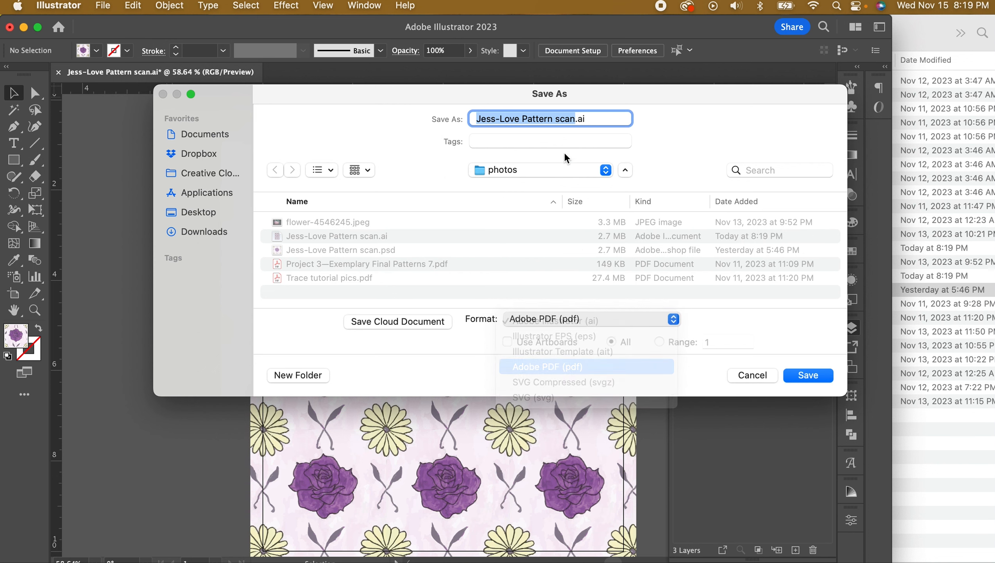
click(540, 118)
drag(575, 120, 442, 123)
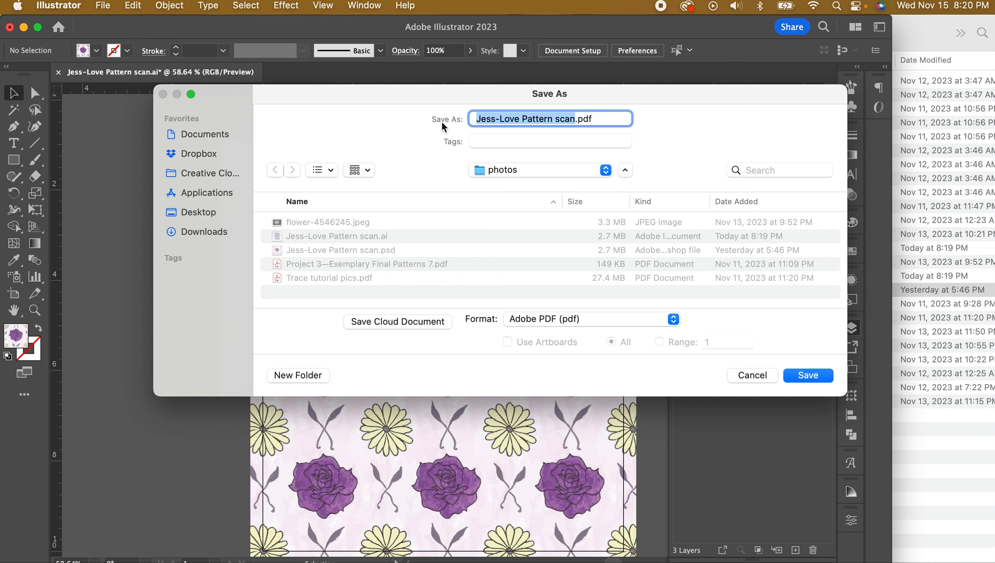
text(Soelberg_Dan_)
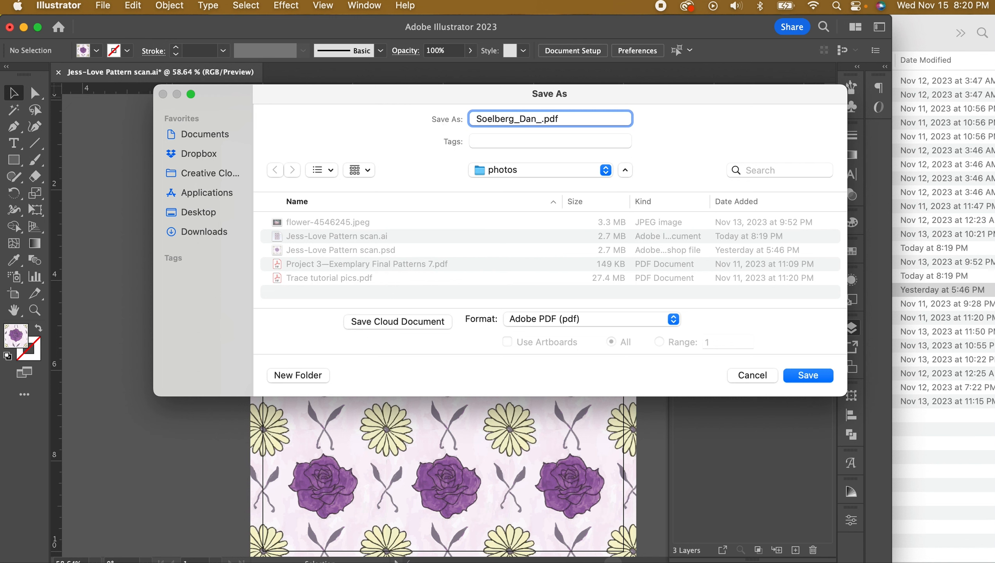
text(Project)
key(BackSpace)
text(2)
key(BackSpace)
text(3)
Write the PDF with the chosen preset, accept the PDF/X warning, and open it in Acrobat
click(809, 375)
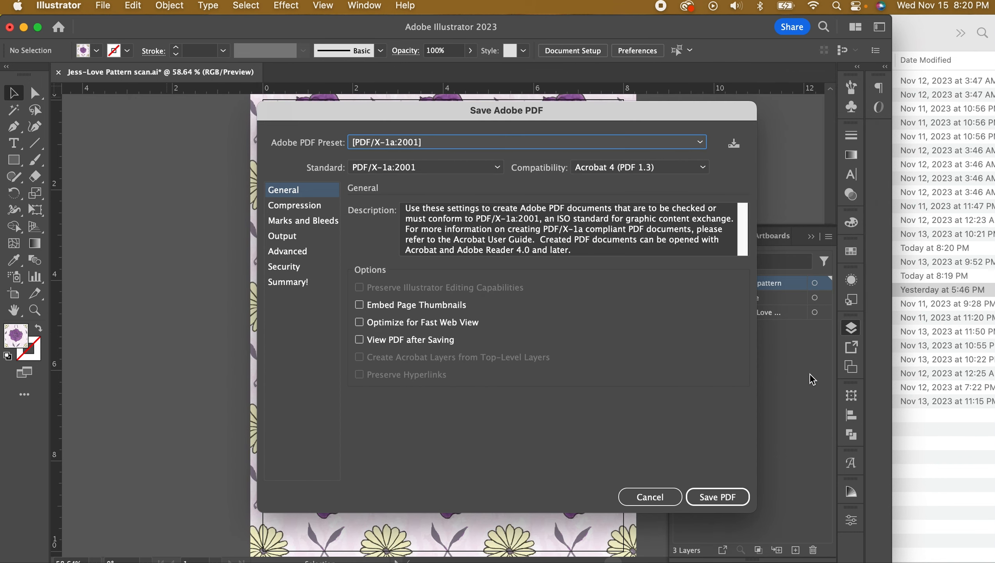
click(723, 492)
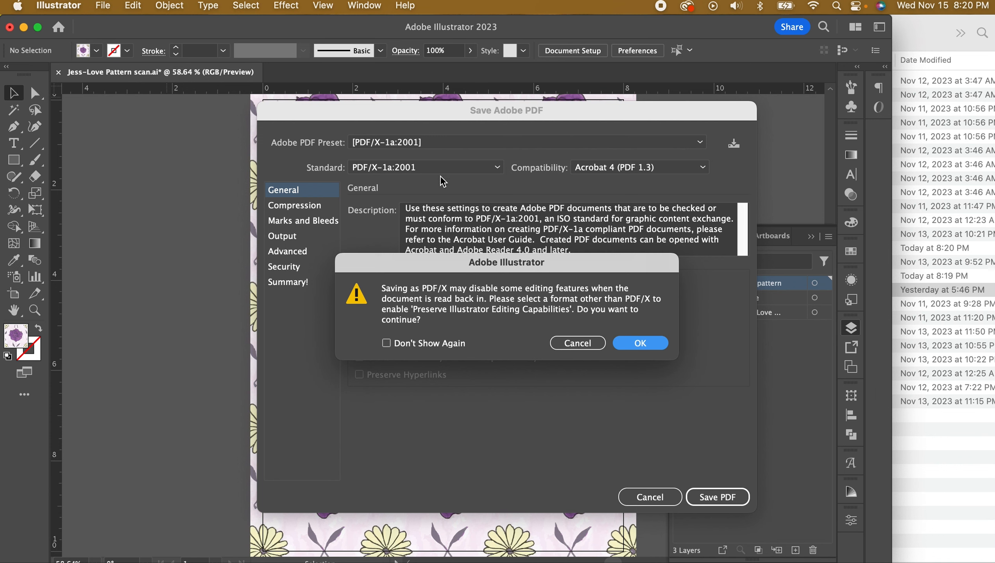
click(653, 343)
key(Return)
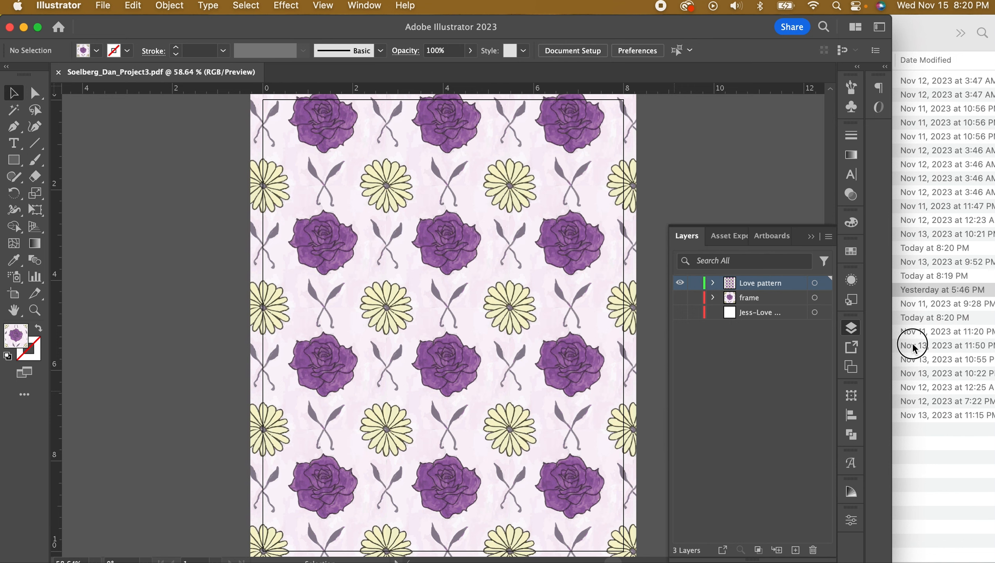
click(883, 337)
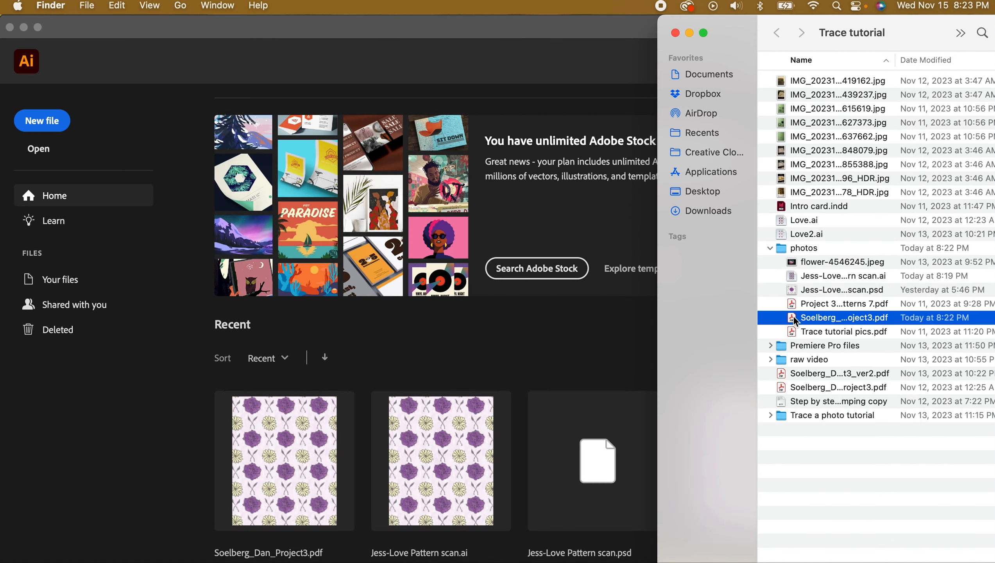
double_click(794, 318)
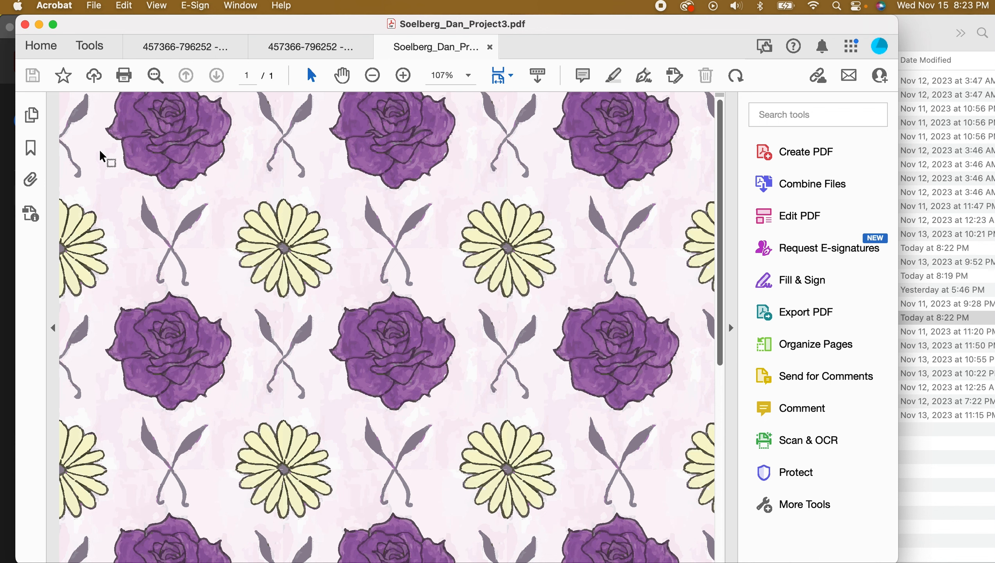
Show the PDF's page thumbnails, then bring the exemplary patterns PDF into Acrobat
click(32, 116)
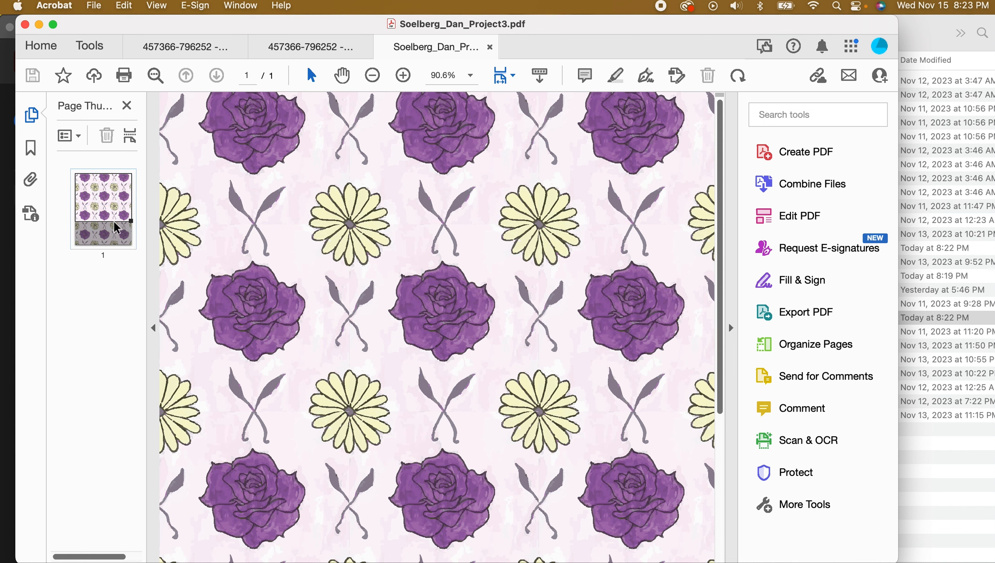
click(942, 276)
drag(784, 308, 921, 320)
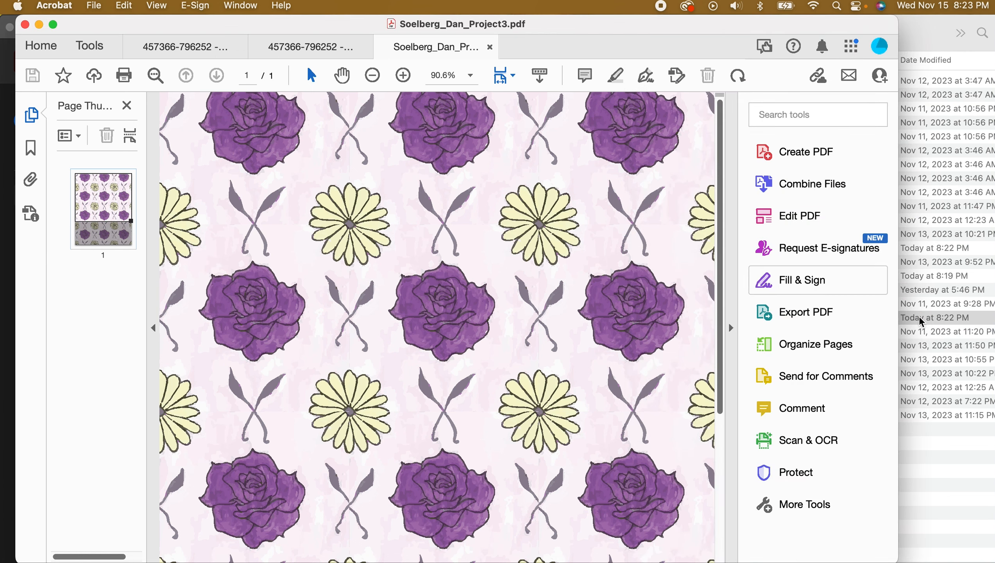